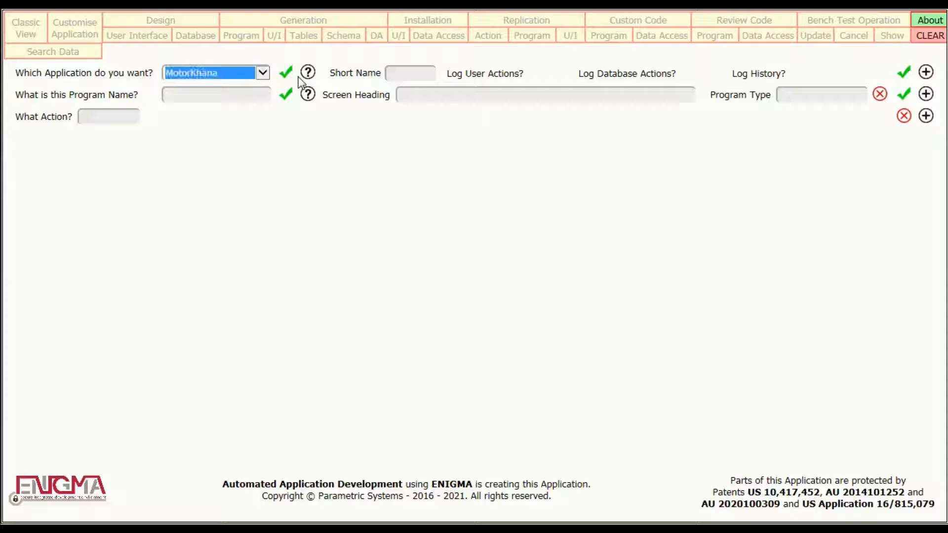
Choose the MotorKhana application and its VehicleFind program.
{"action": "key", "text": "Tab"}
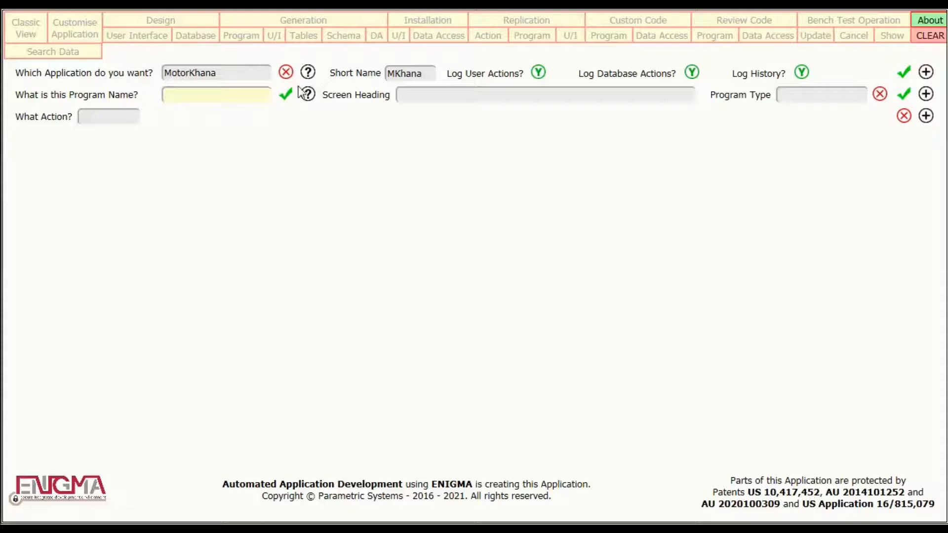
{"action": "left_click", "coordinate": [308, 95]}
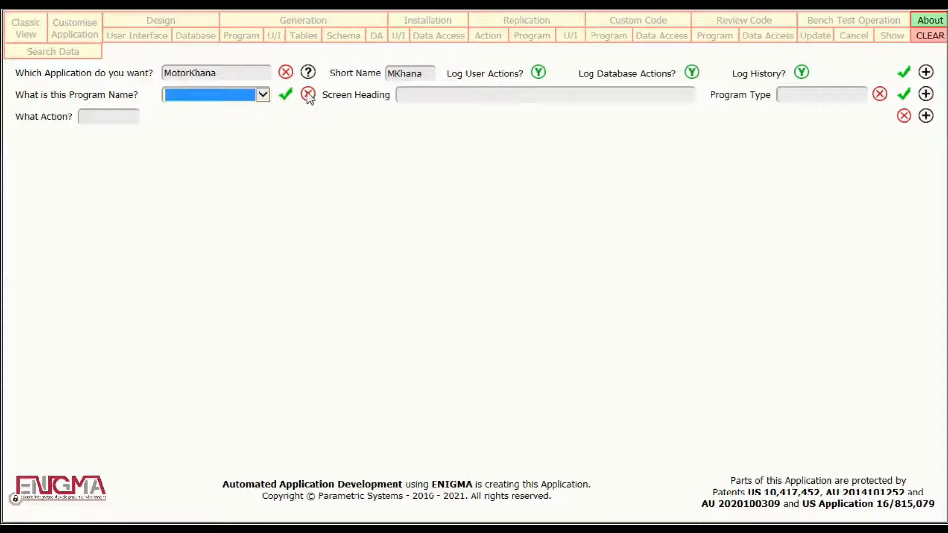
{"action": "left_click", "coordinate": [264, 95]}
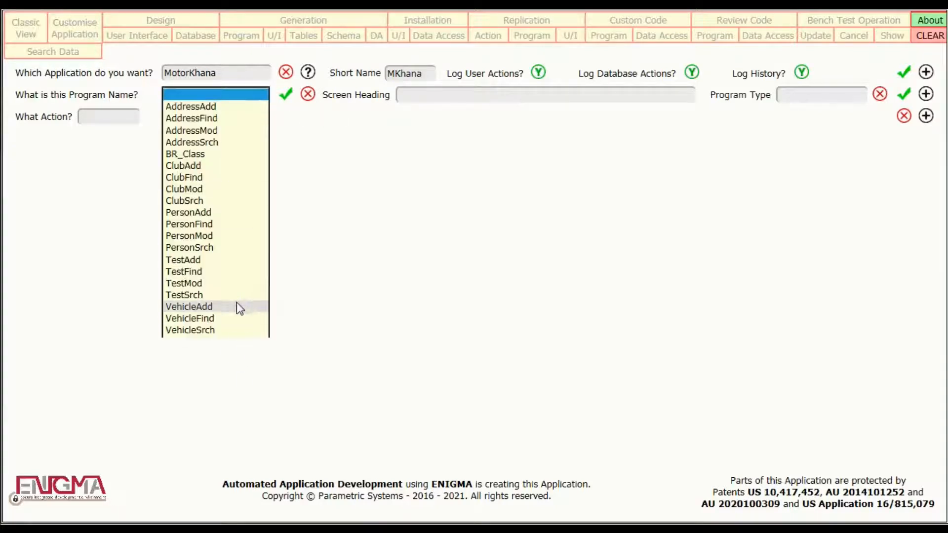
{"action": "left_click", "coordinate": [232, 319]}
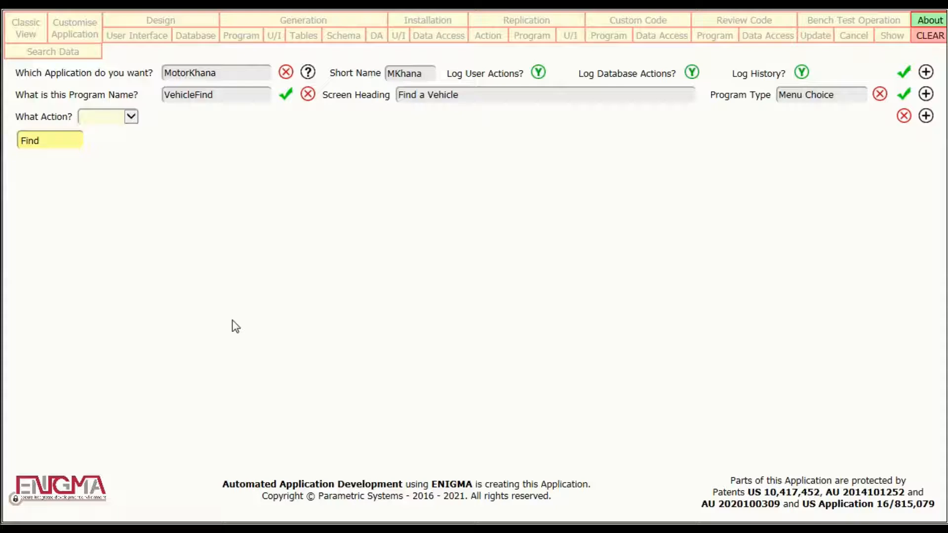
Open the user interface design for the current program and select the VehicleFind:Init transaction.
{"action": "left_click", "coordinate": [132, 41]}
{"action": "left_click", "coordinate": [148, 38]}
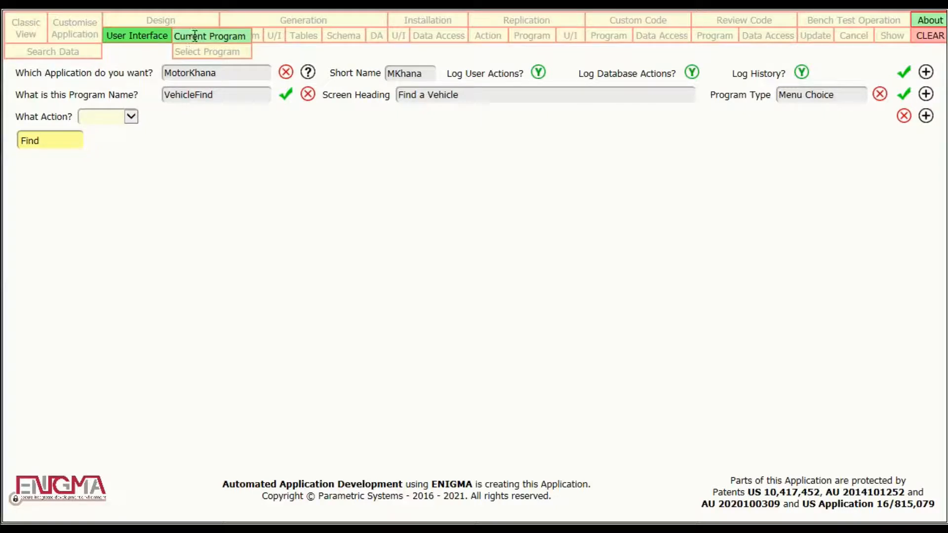
{"action": "left_click", "coordinate": [195, 36]}
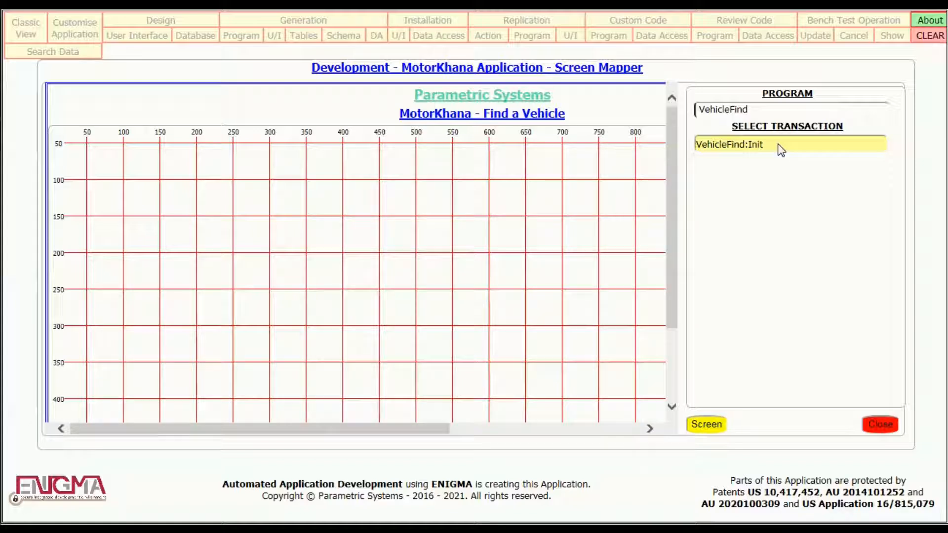
{"action": "left_click", "coordinate": [780, 148]}
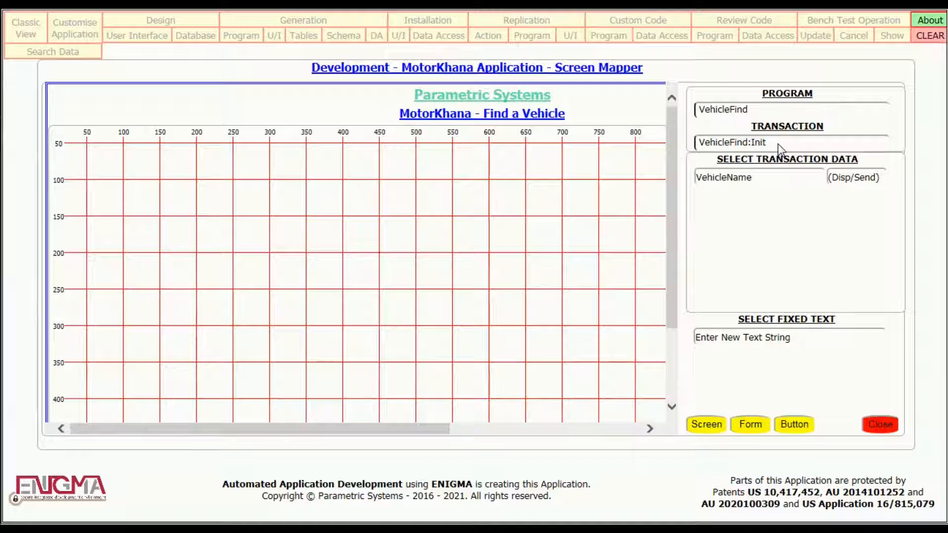
Place the VehicleName data field at Top 100 and Left 50, and record it.
{"action": "left_click", "coordinate": [770, 177]}
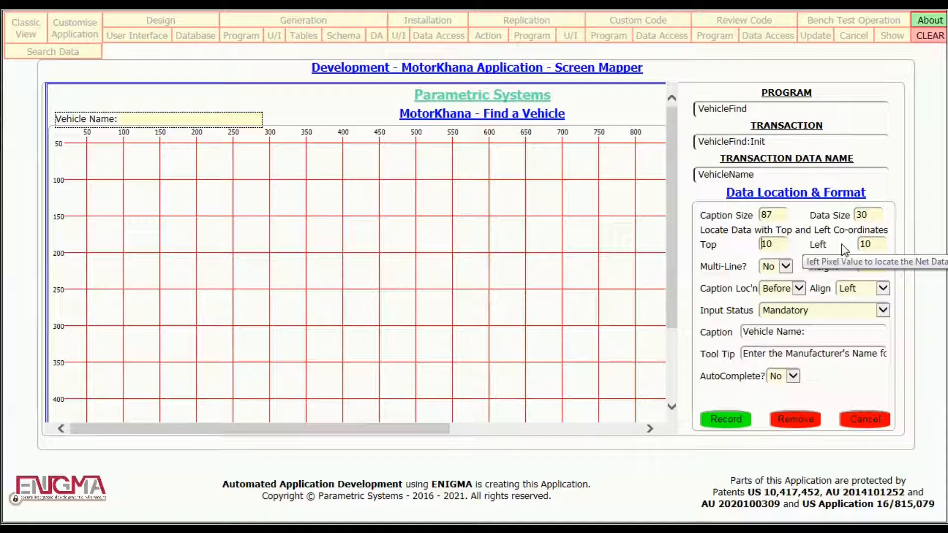
{"action": "left_click", "coordinate": [774, 242]}
{"action": "type", "text": "0"}
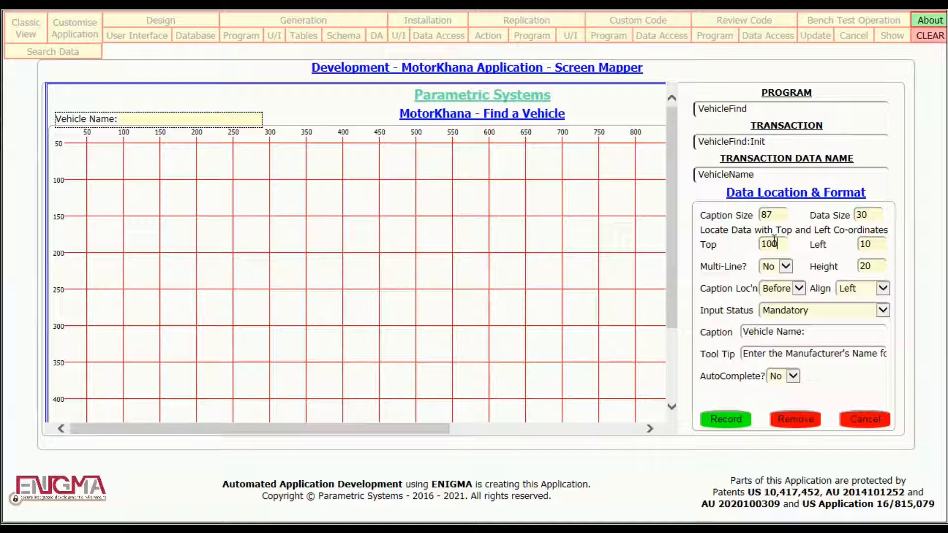
{"action": "key", "text": "Tab"}
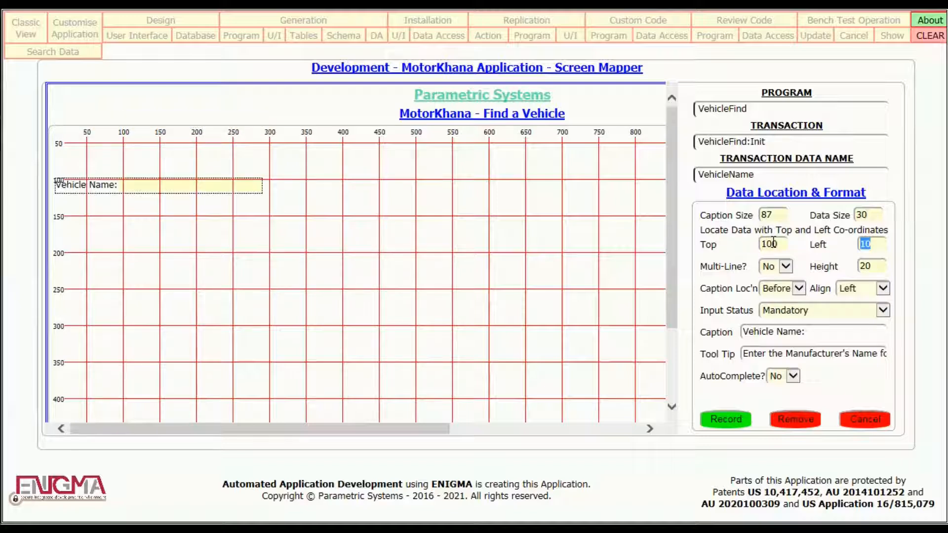
{"action": "type", "text": "50"}
{"action": "key", "text": "Tab"}
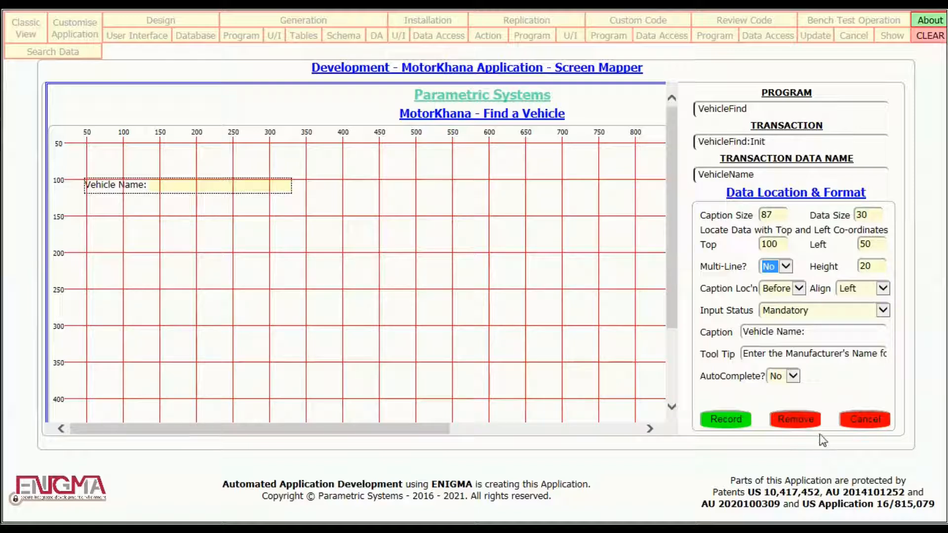
{"action": "left_click", "coordinate": [730, 421]}
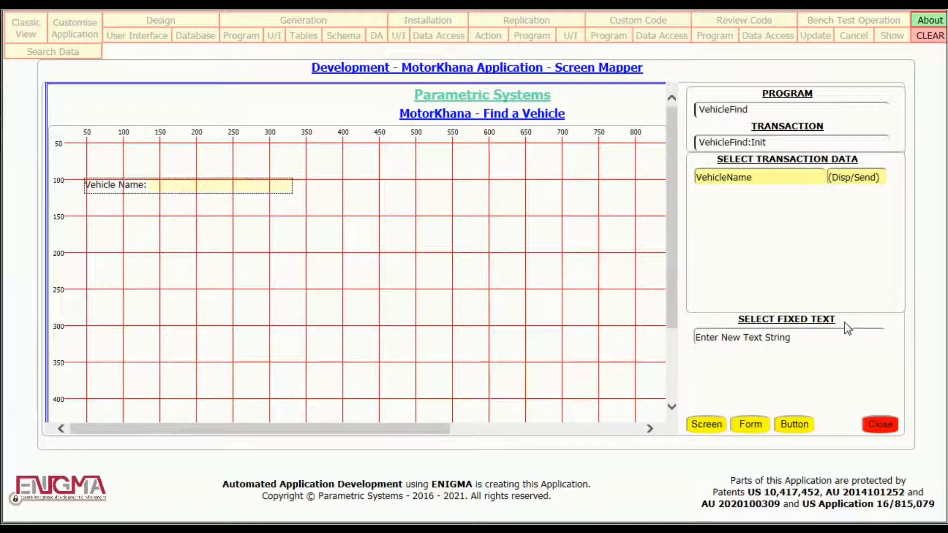
Start a new fixed text string above the Vehicle Name field and set its Left coordinate to 50.
{"action": "left_click", "coordinate": [836, 336]}
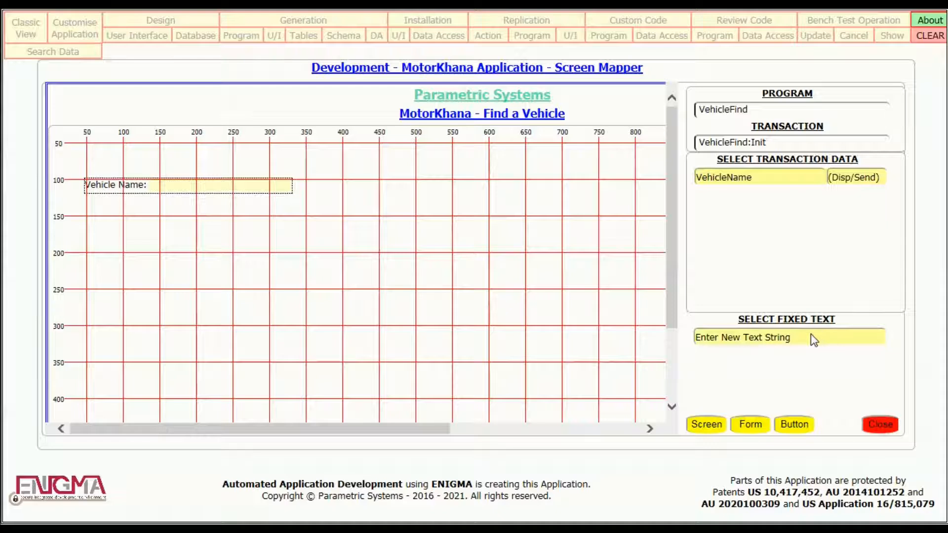
{"action": "left_click", "coordinate": [811, 334]}
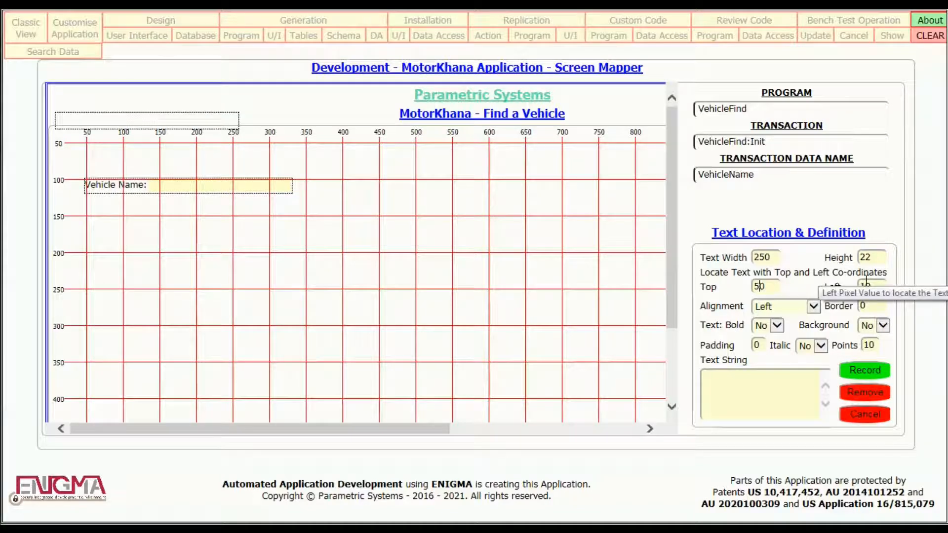
{"action": "left_click", "coordinate": [866, 285]}
{"action": "key", "text": "BackSpace"}
{"action": "key", "text": "BackSpace"}
{"action": "type", "text": "50"}
{"action": "key", "text": "Tab"}
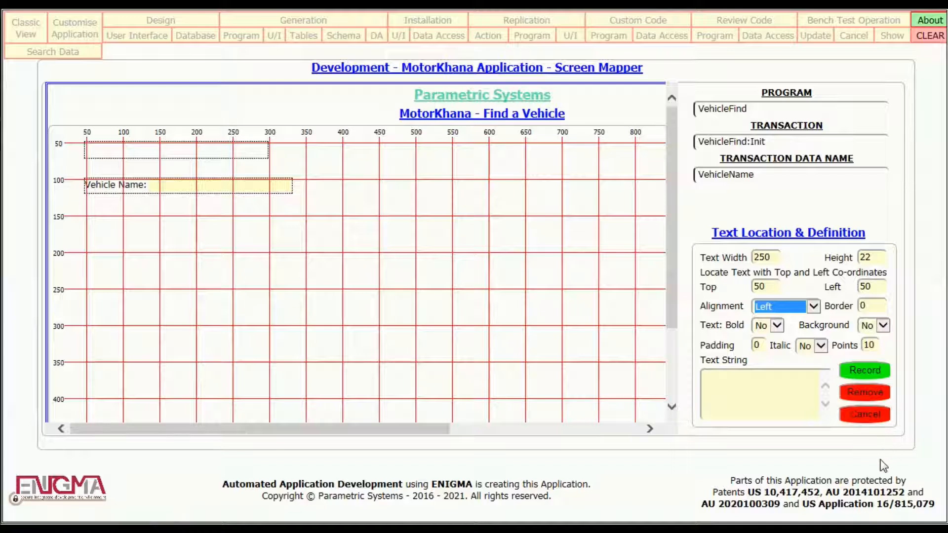
Enter "Enter the Name of the Vehicle to be found." as the fixed text string.
{"action": "key", "text": "Tab"}
{"action": "type", "text": "E"}
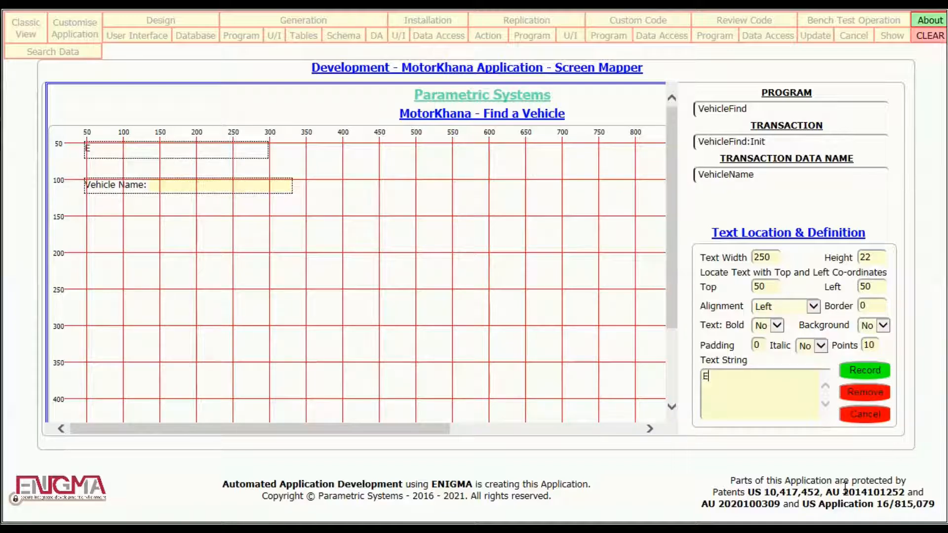
{"action": "type", "text": "nter the Name"}
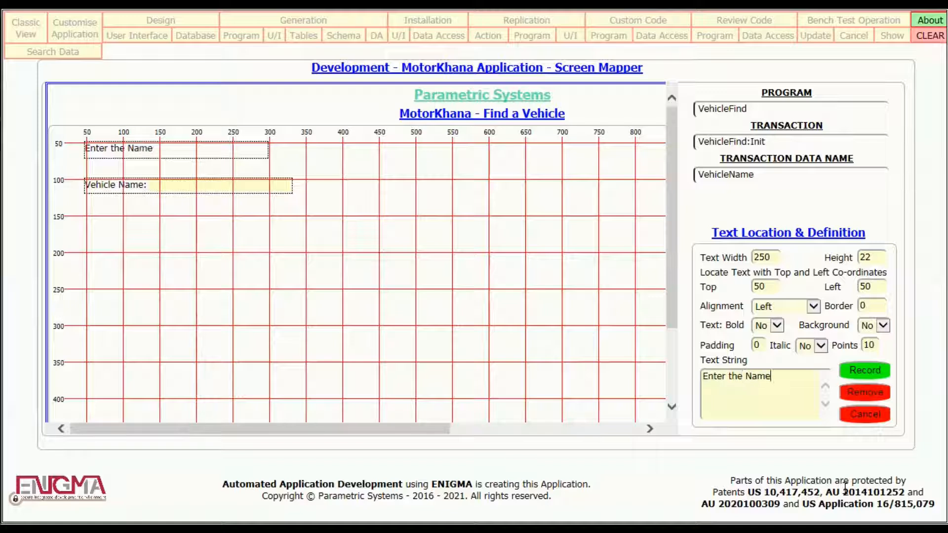
{"action": "type", "text": " of the "}
{"action": "type", "text": "Vehi"}
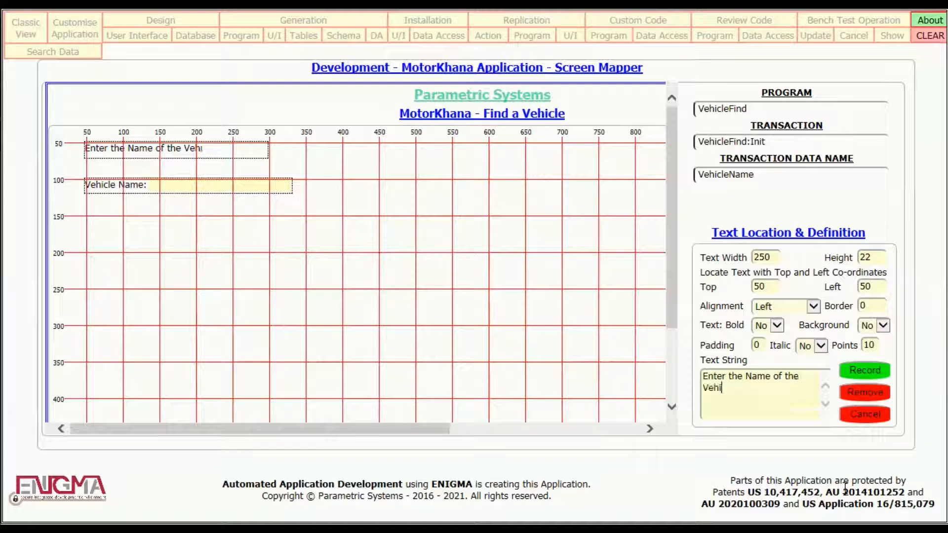
{"action": "type", "text": "cle to be fo"}
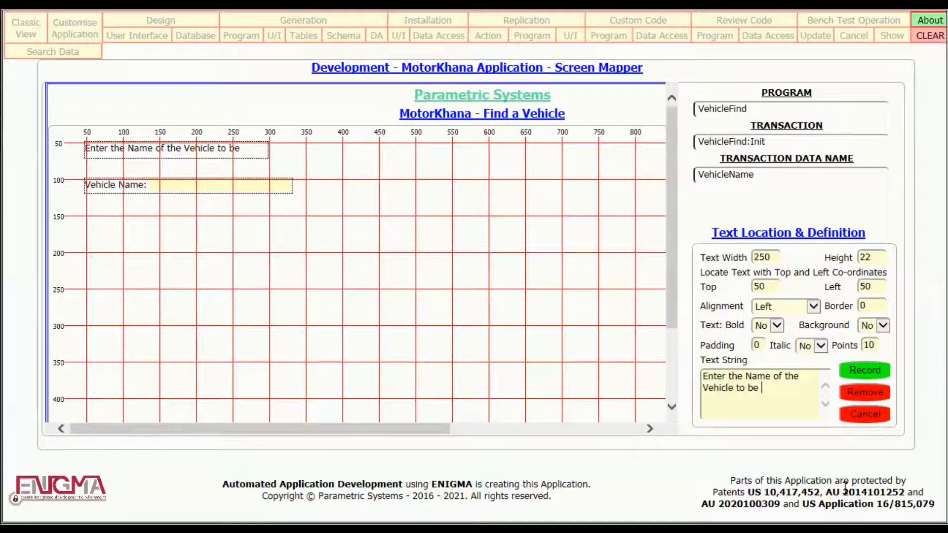
{"action": "type", "text": "und."}
Set the fixed text's width to 255 and record the text.
{"action": "key", "text": "BackSpace"}
{"action": "type", "text": "5"}
{"action": "key", "text": "Tab"}
{"action": "left_click", "coordinate": [870, 374]}
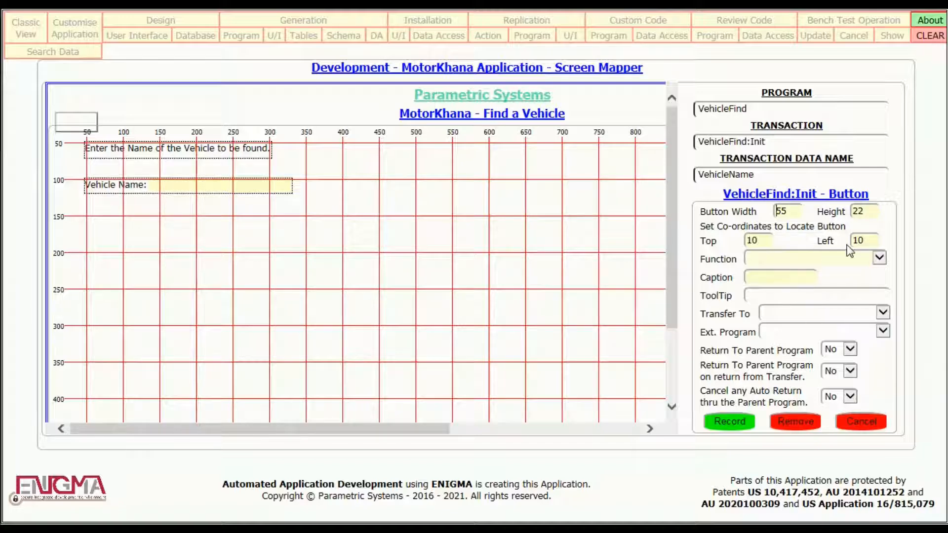
Position a new VehicleFind:Init button at Top 50 and Left 350, and give it the Process Information function.
{"action": "left_click", "coordinate": [751, 241]}
{"action": "left_click_drag", "start_coordinate": [752, 242], "coordinate": [754, 241]}
{"action": "type", "text": "4"}
{"action": "key", "text": "Tab"}
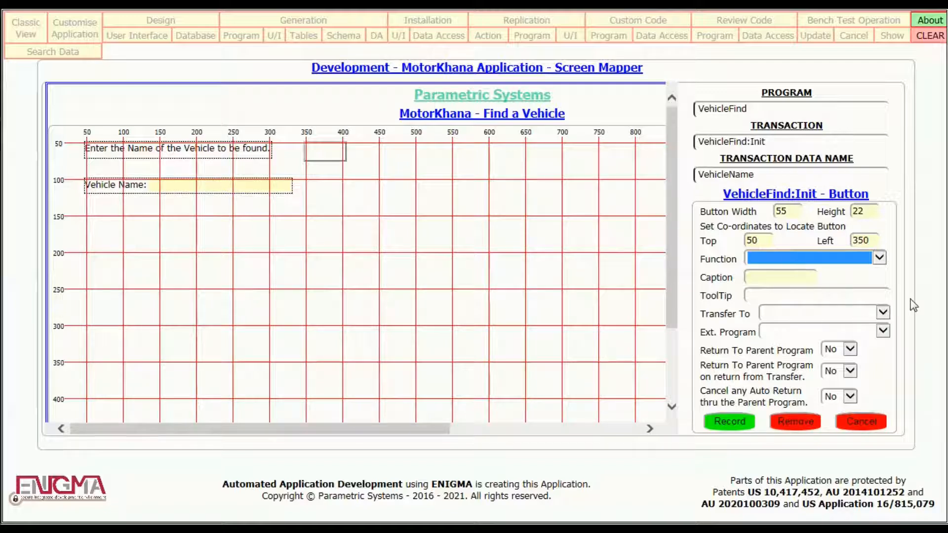
{"action": "left_click", "coordinate": [879, 259]}
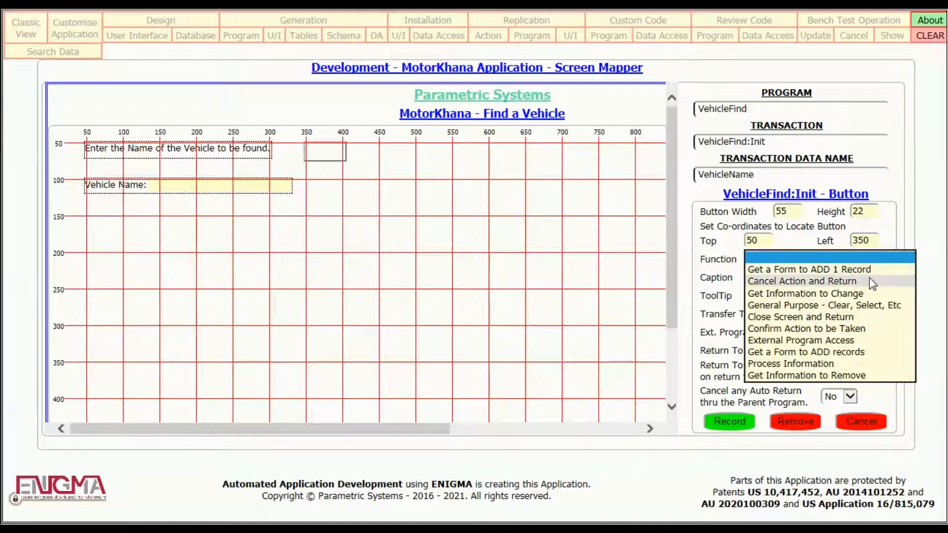
{"action": "left_click", "coordinate": [861, 364]}
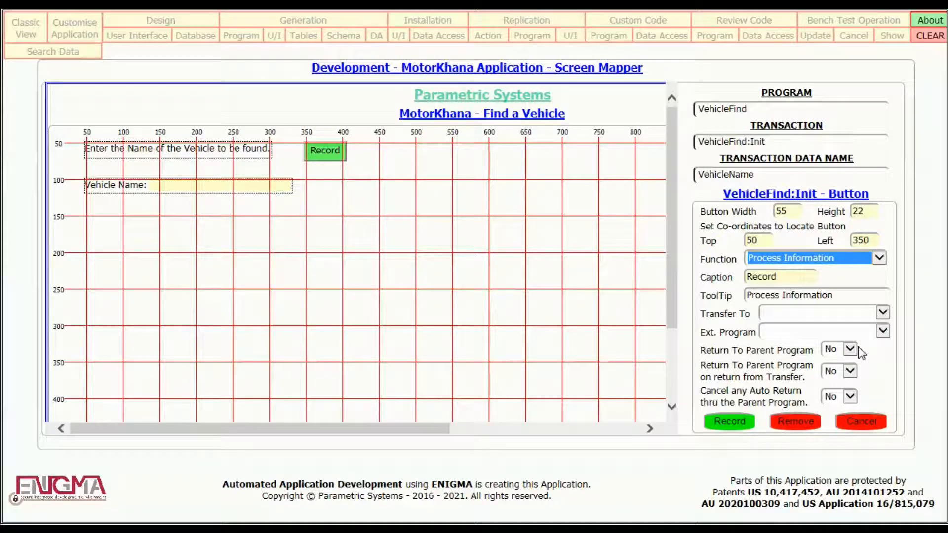
Make the Record button transfer to VehicleSrch and return to the parent program on return from transfer, and save the button.
{"action": "left_click", "coordinate": [884, 314]}
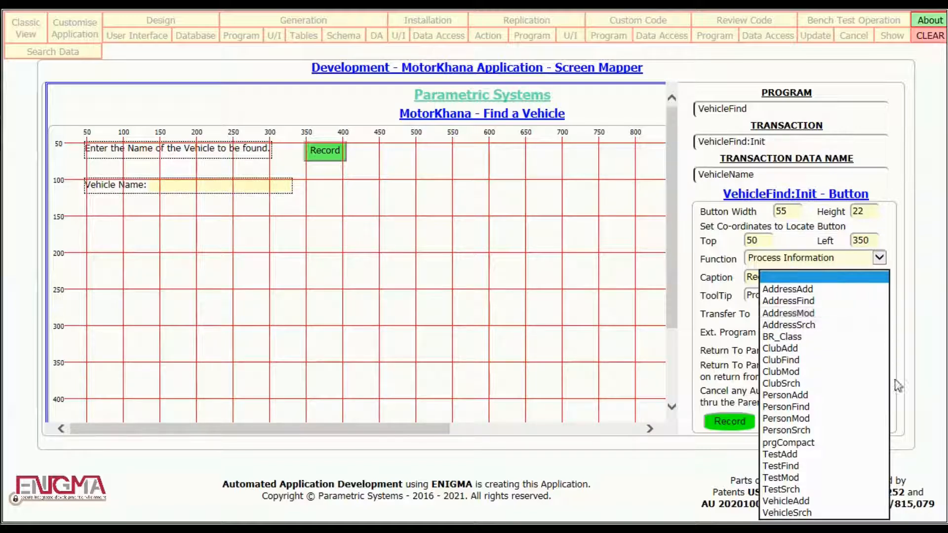
{"action": "left_click", "coordinate": [826, 513]}
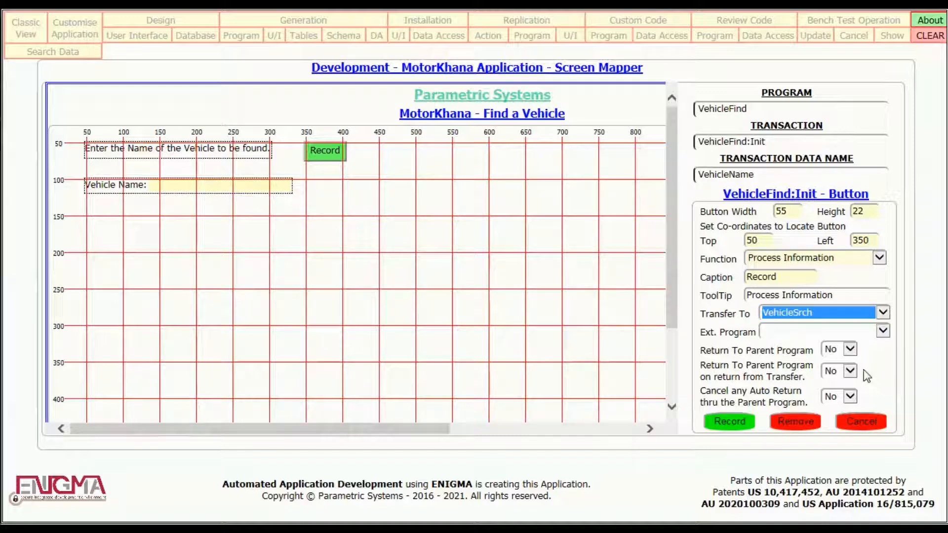
{"action": "left_click", "coordinate": [850, 371]}
{"action": "left_click", "coordinate": [832, 383]}
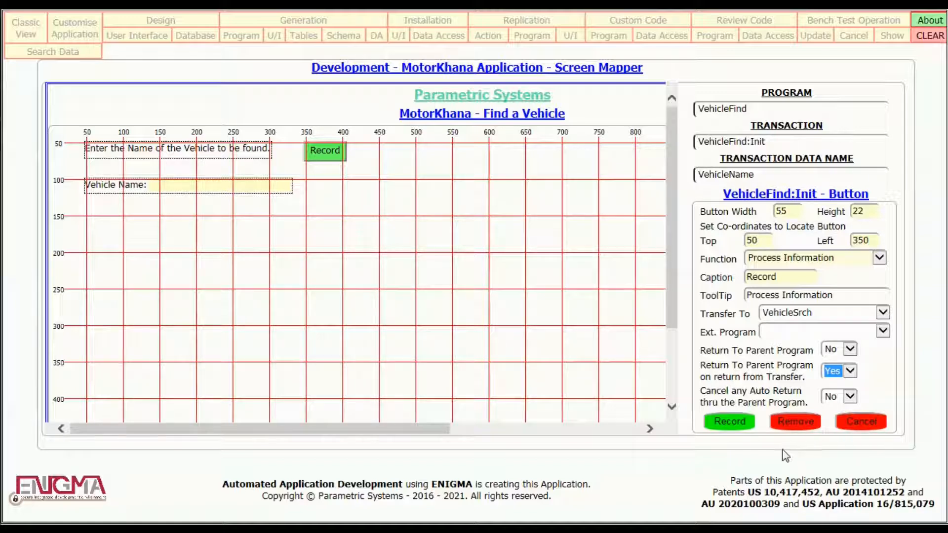
{"action": "left_click", "coordinate": [739, 424]}
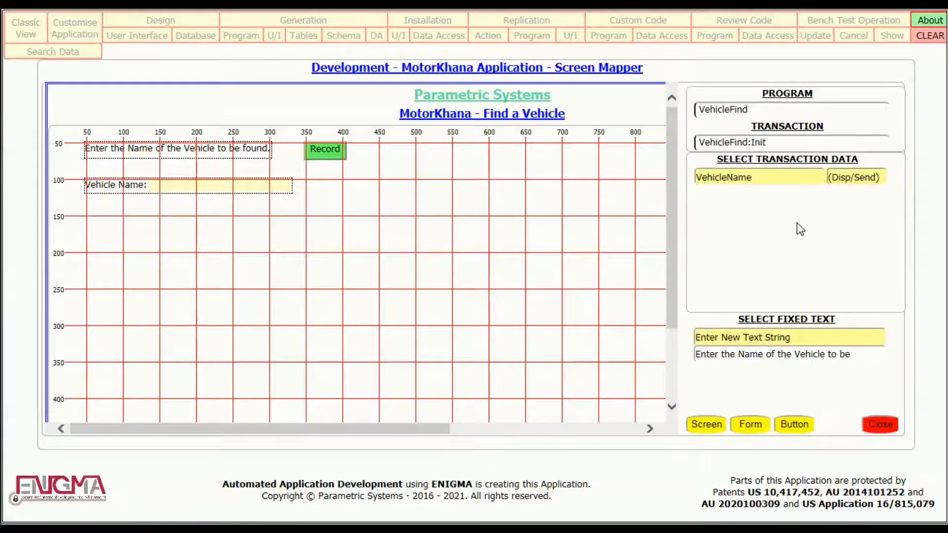
Add a second VehicleFind:Init button below the Record button at Top 90 and Left 350.
{"action": "left_click", "coordinate": [797, 424]}
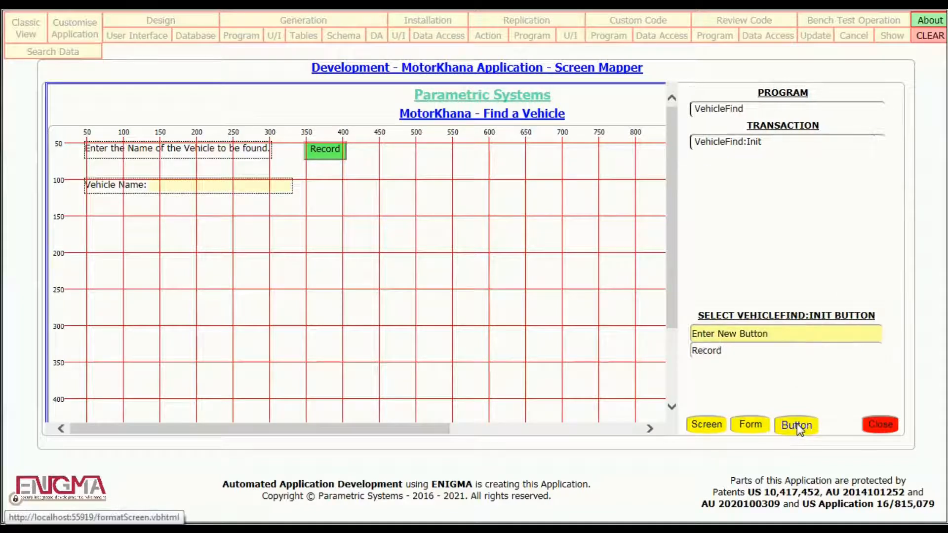
{"action": "left_click", "coordinate": [779, 340]}
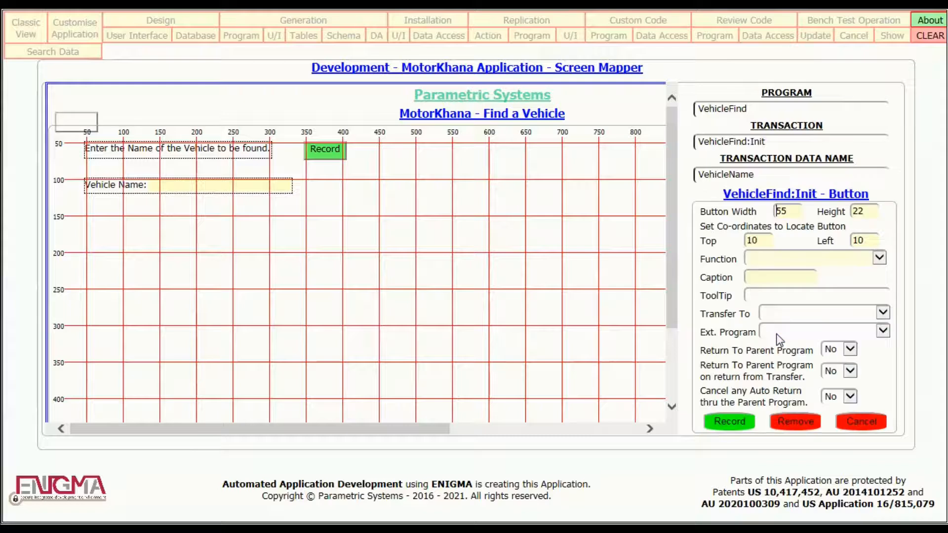
{"action": "double_click", "coordinate": [753, 246]}
{"action": "type", "text": "90"}
{"action": "key", "text": "Tab"}
{"action": "type", "text": "3"}
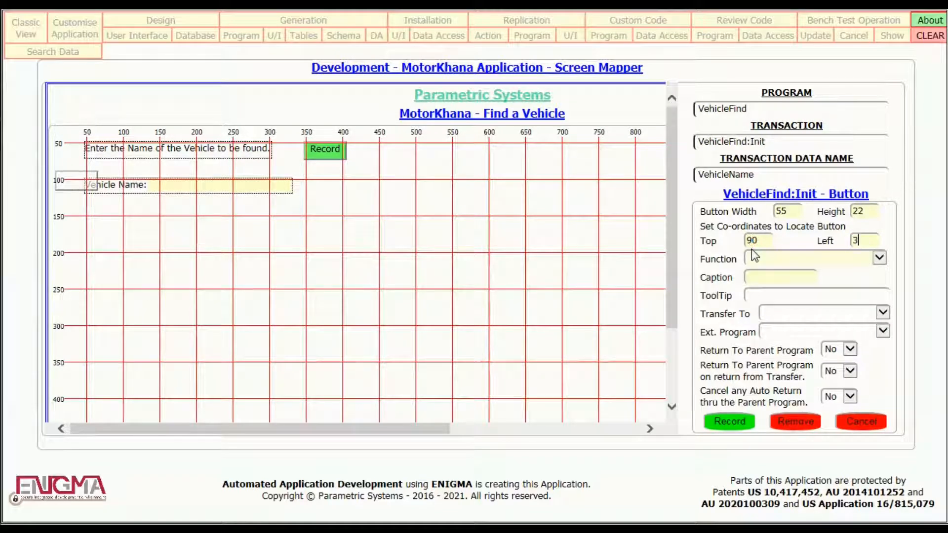
{"action": "type", "text": "50"}
{"action": "key", "text": "Tab"}
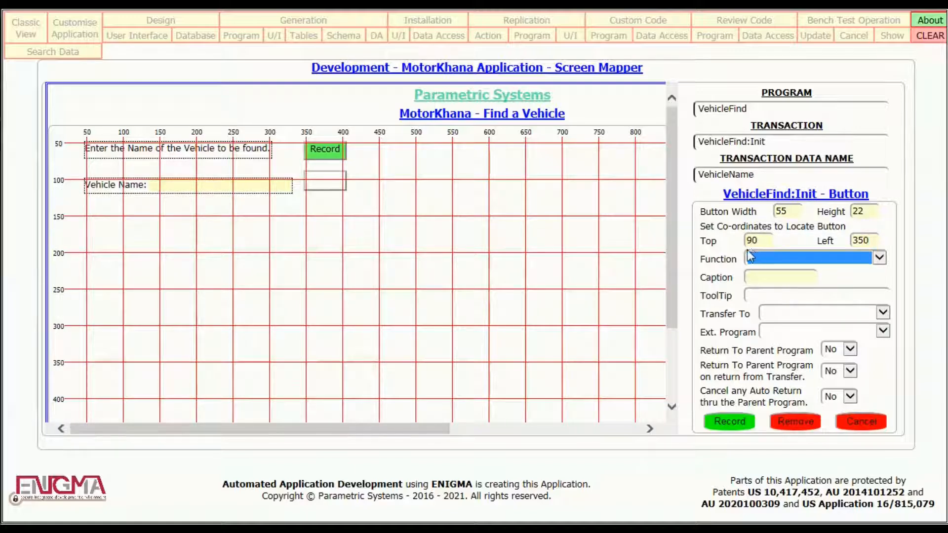
Set the second button's function to Close Screen and Return.
{"action": "left_click", "coordinate": [881, 257]}
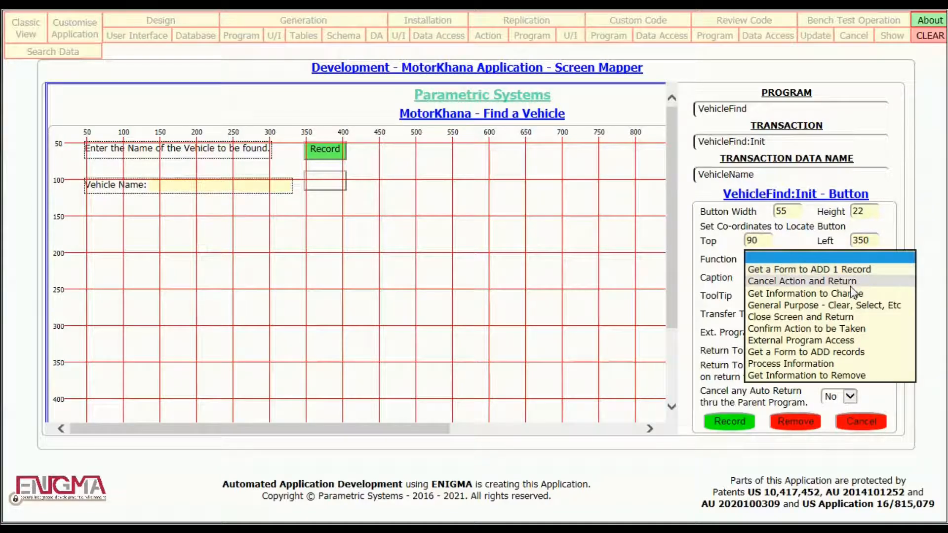
{"action": "left_click", "coordinate": [834, 277]}
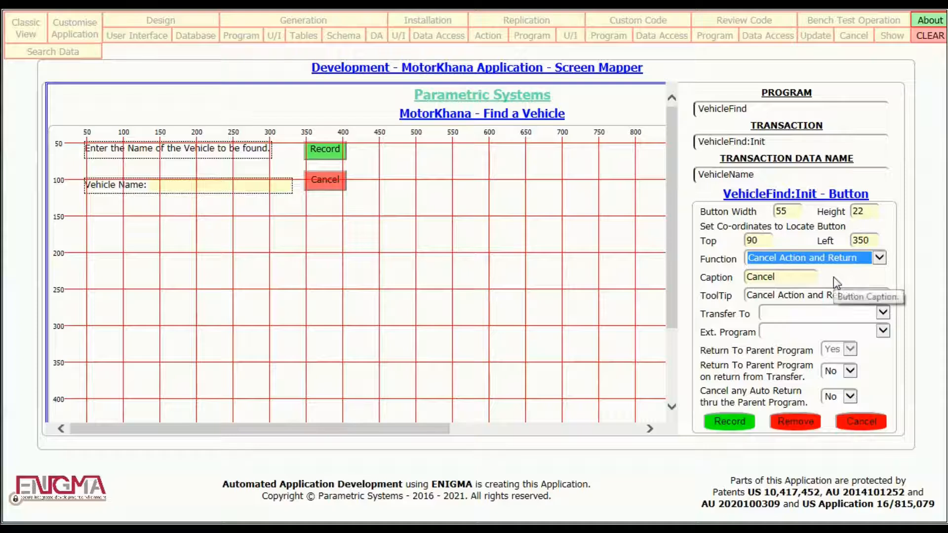
{"action": "left_click", "coordinate": [882, 256]}
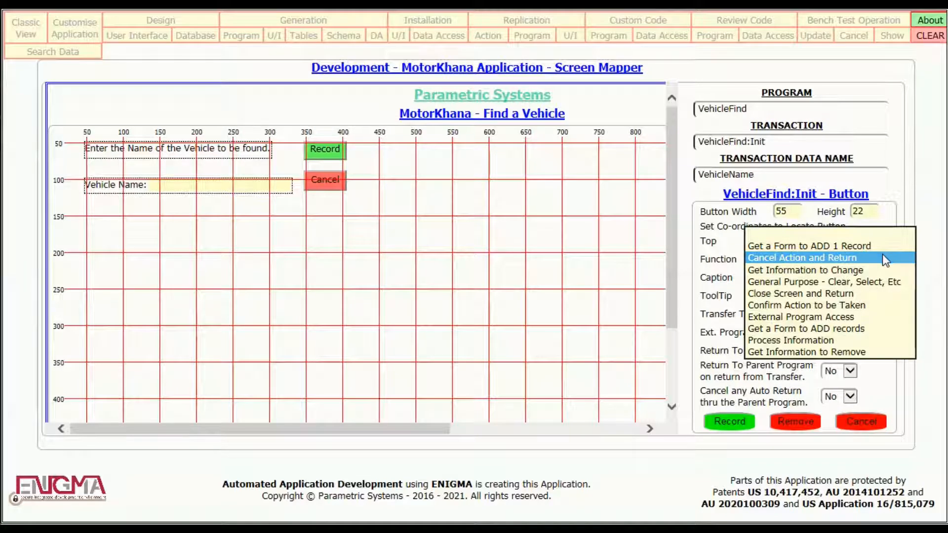
{"action": "left_click", "coordinate": [846, 296]}
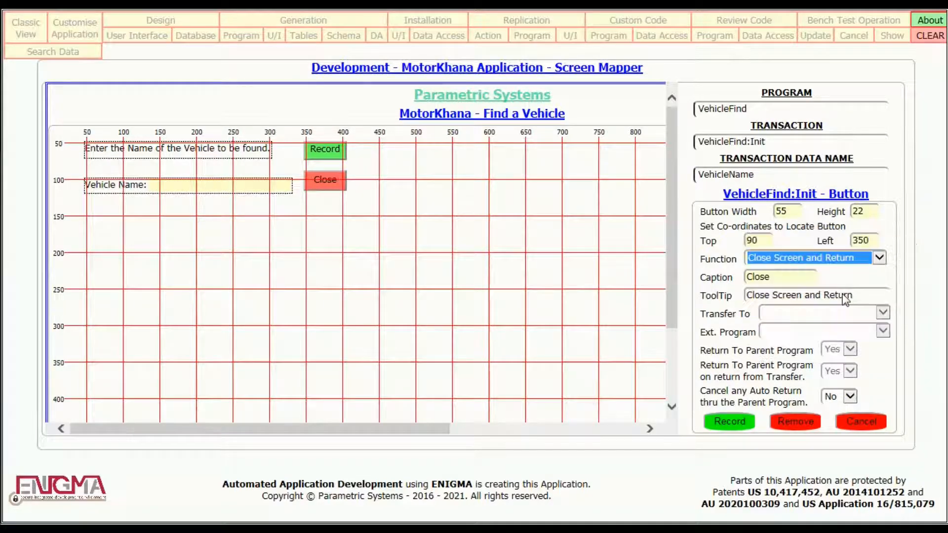
Set the Close button's Return To Parent Program to Yes, move it to Top 95, and save the button.
{"action": "left_click", "coordinate": [850, 351]}
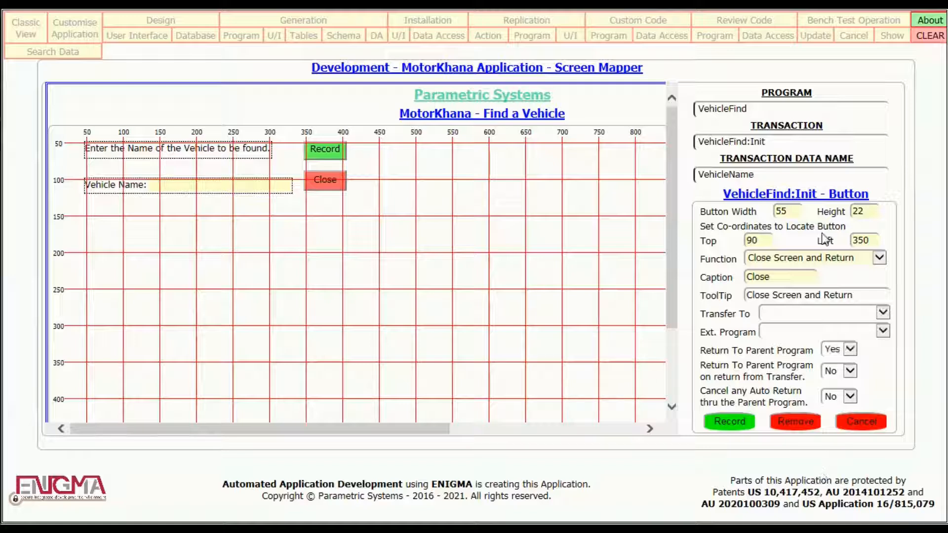
{"action": "left_click", "coordinate": [762, 240]}
{"action": "left_click_drag", "start_coordinate": [762, 239], "coordinate": [755, 240]}
{"action": "key", "text": "Tab"}
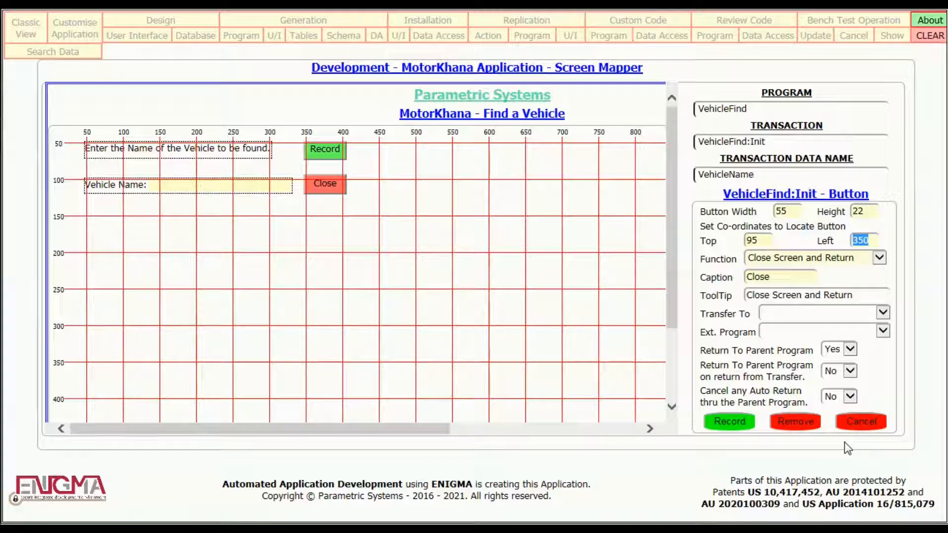
{"action": "left_click", "coordinate": [731, 420]}
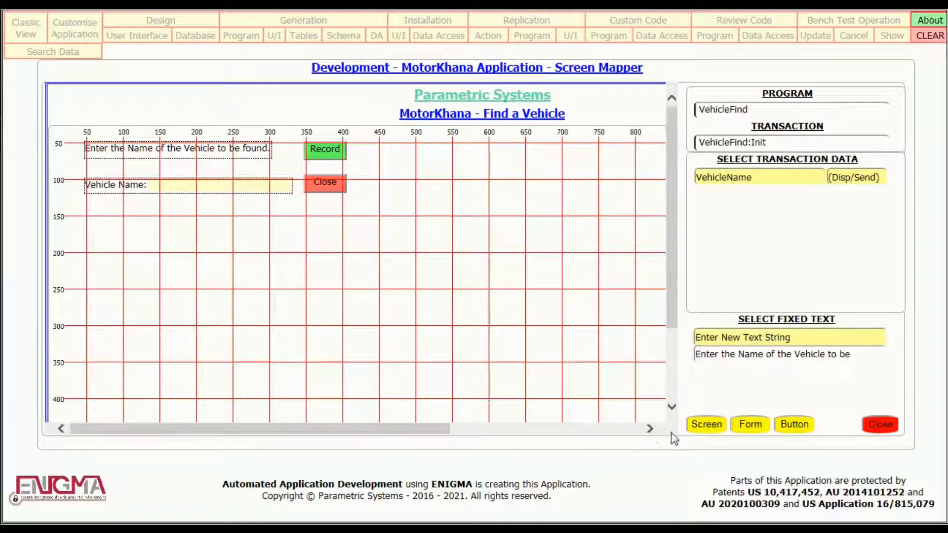
Locate the VehicleFind:Init form at Top 40 and Left 130.
{"action": "left_click", "coordinate": [749, 427]}
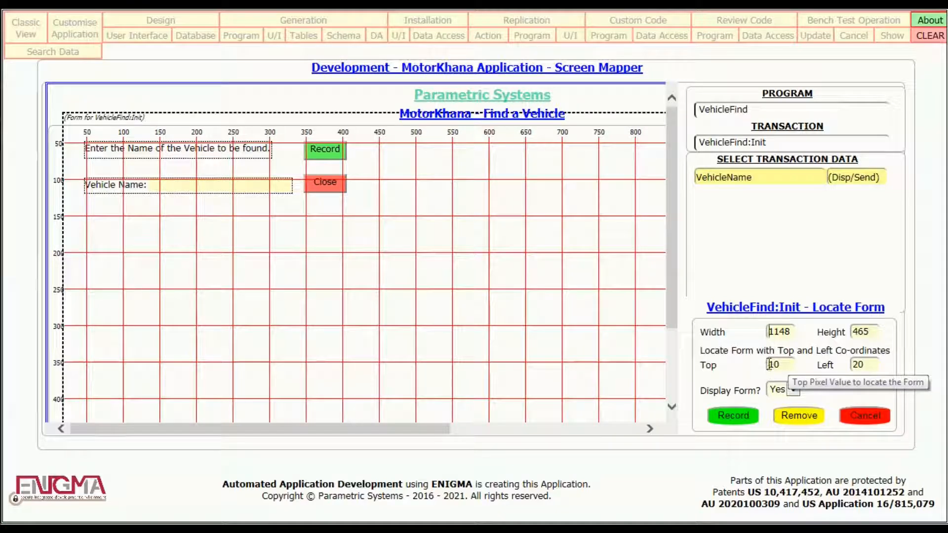
{"action": "left_click_drag", "start_coordinate": [769, 364], "coordinate": [775, 376]}
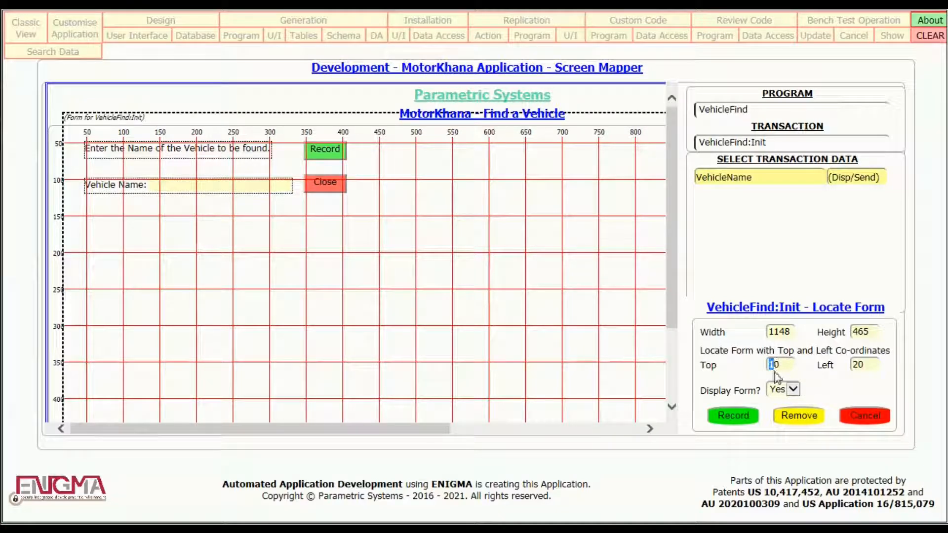
{"action": "type", "text": "4"}
{"action": "left_click_drag", "start_coordinate": [853, 365], "coordinate": [869, 365]}
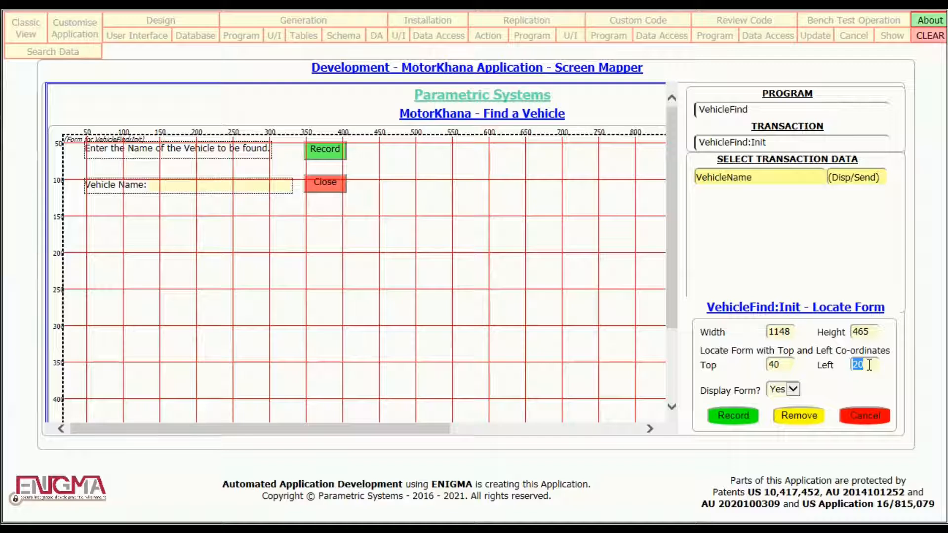
{"action": "type", "text": "130"}
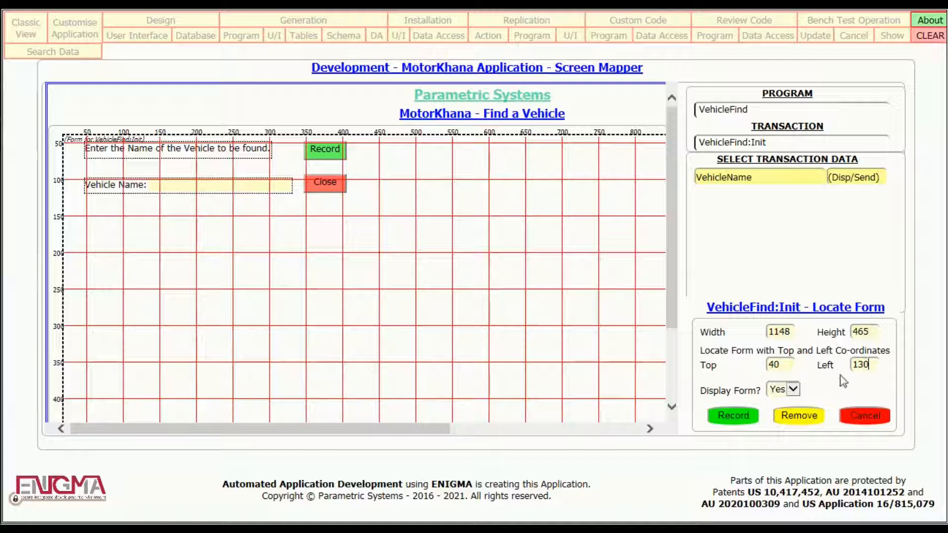
Size the VehicleFind:Init form to width 300 and height 140, and save the form.
{"action": "left_click", "coordinate": [770, 334]}
{"action": "left_click_drag", "start_coordinate": [770, 334], "coordinate": [796, 330]}
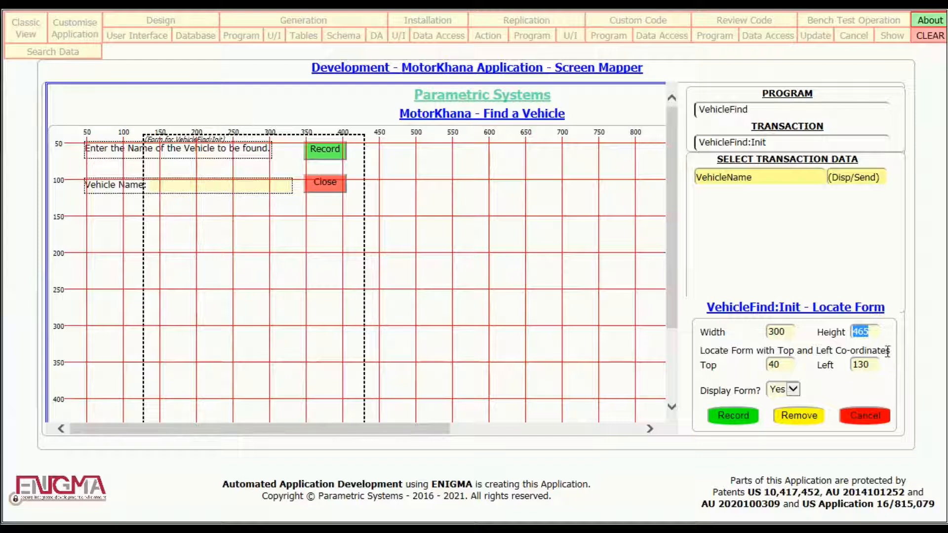
{"action": "type", "text": "140"}
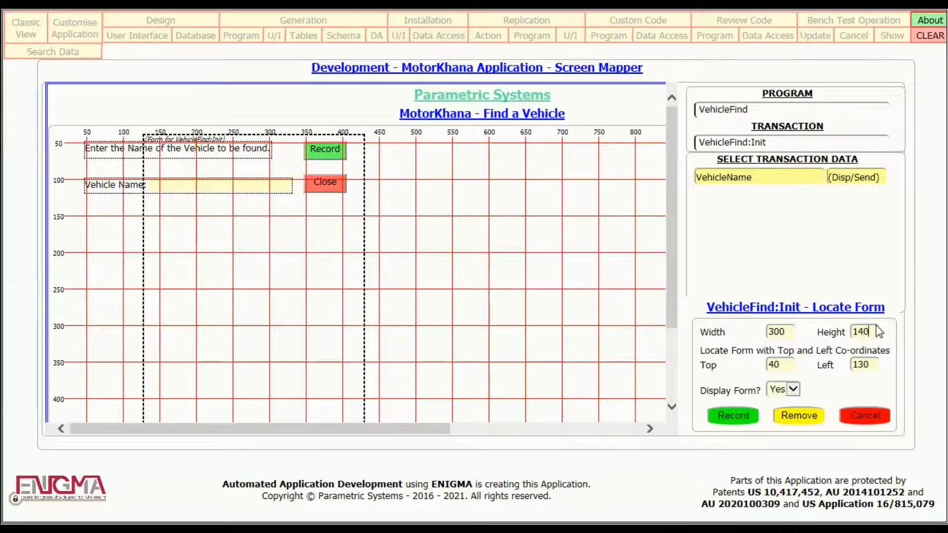
{"action": "key", "text": "Return"}
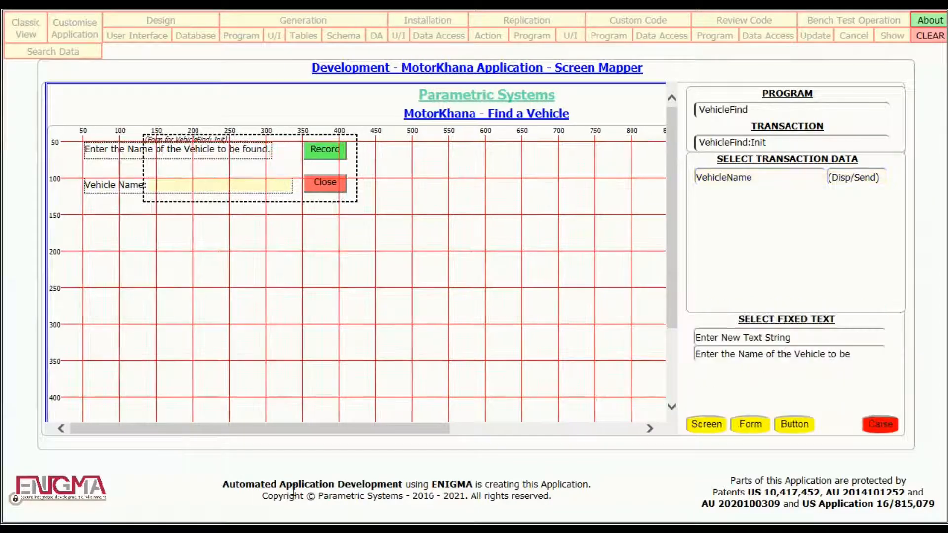
Resize the VehicleFind screen to width 450 and height 150.
{"action": "left_click", "coordinate": [707, 427]}
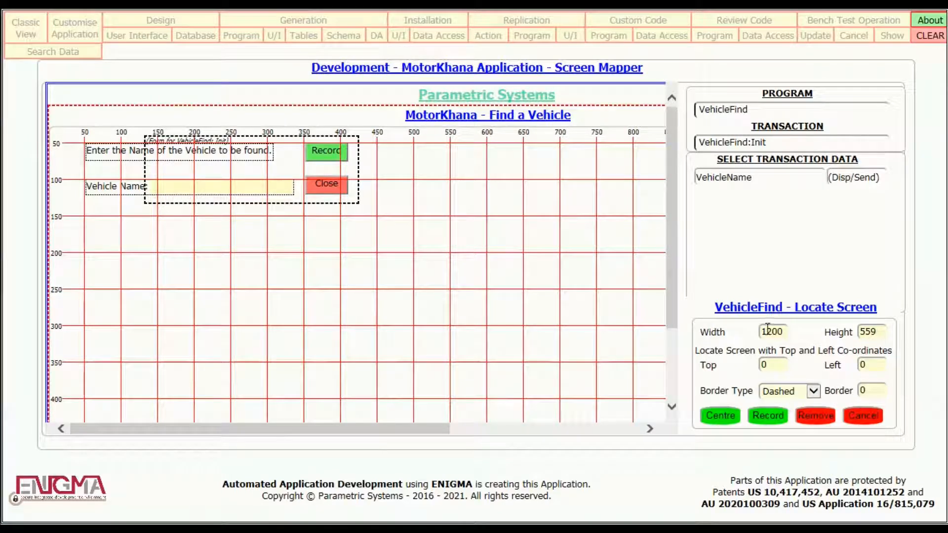
{"action": "left_click_drag", "start_coordinate": [764, 333], "coordinate": [781, 332]}
{"action": "type", "text": "450"}
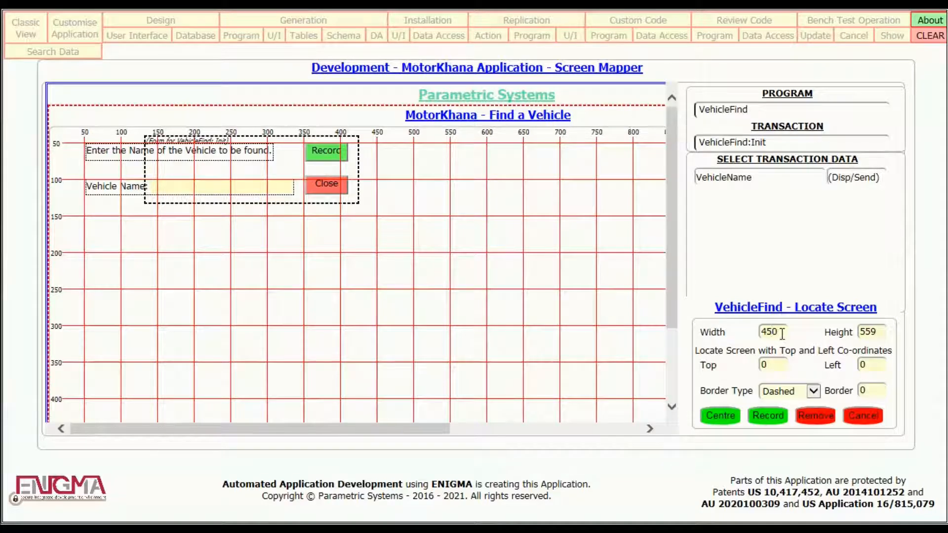
{"action": "key", "text": "Tab"}
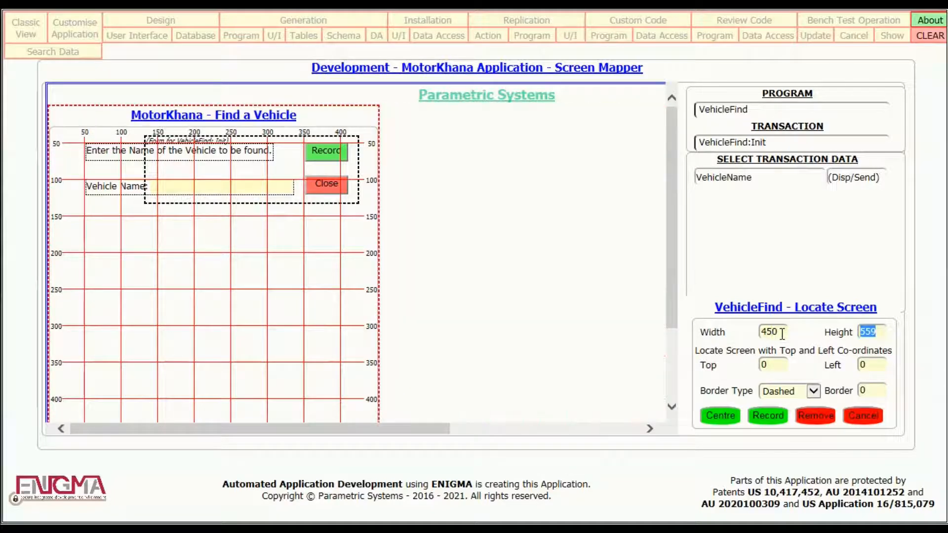
{"action": "type", "text": "150"}
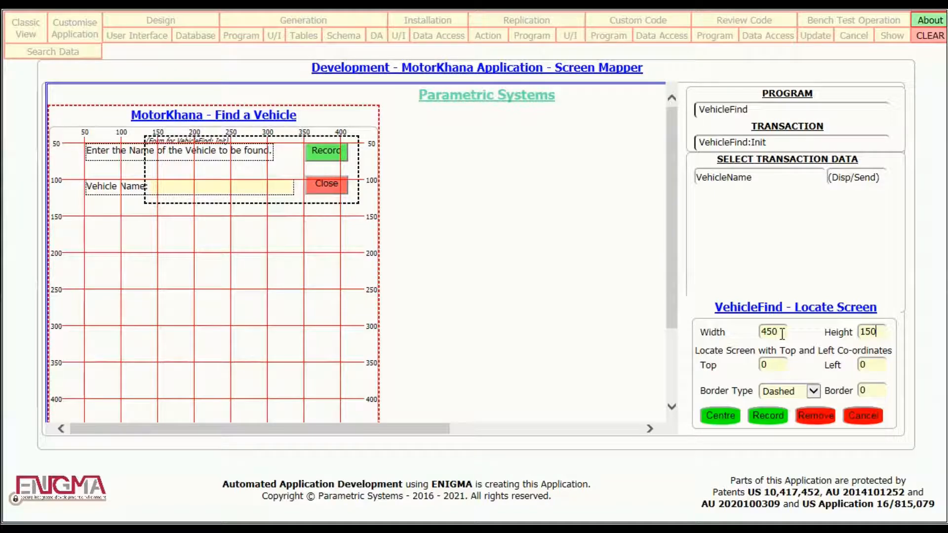
{"action": "key", "text": "Tab"}
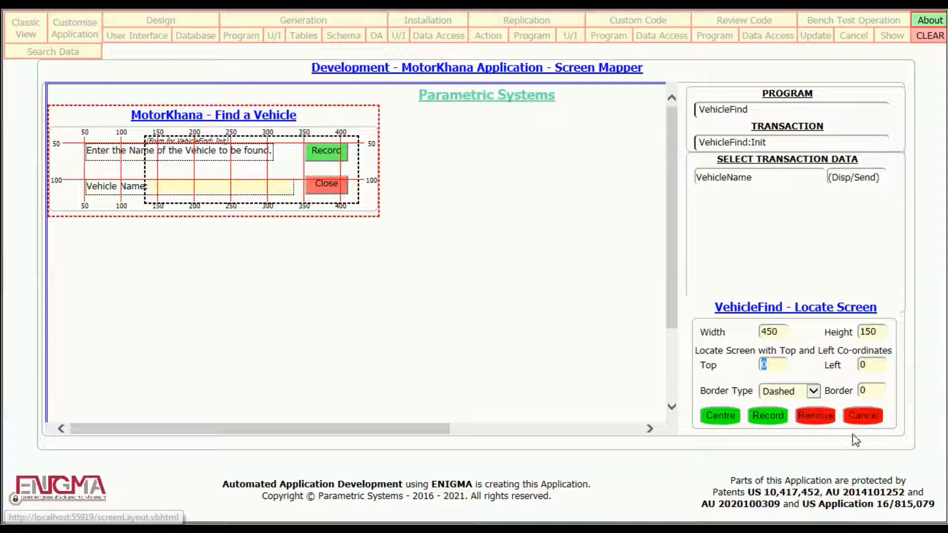
Centre the VehicleFind screen in the default user interface, set its Top to 0, and save its location.
{"action": "left_click", "coordinate": [726, 421]}
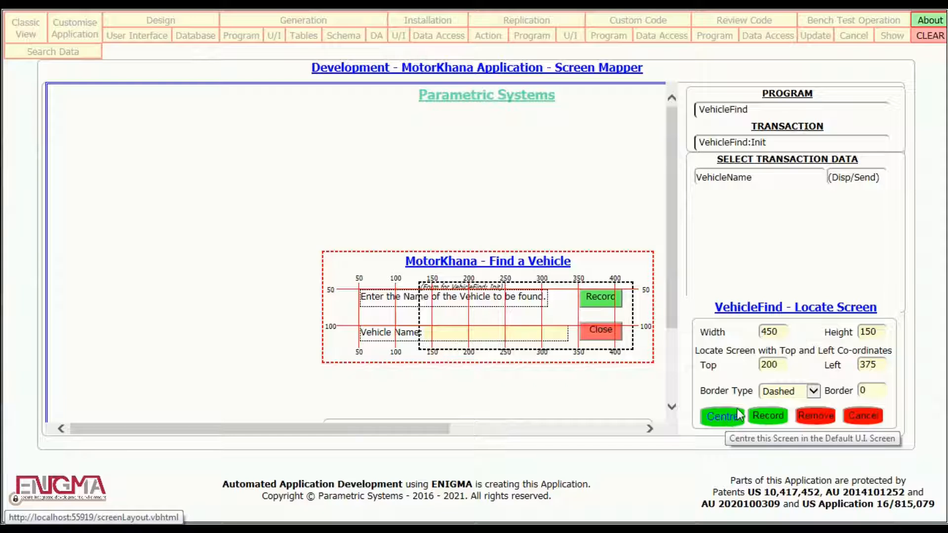
{"action": "double_click", "coordinate": [768, 365]}
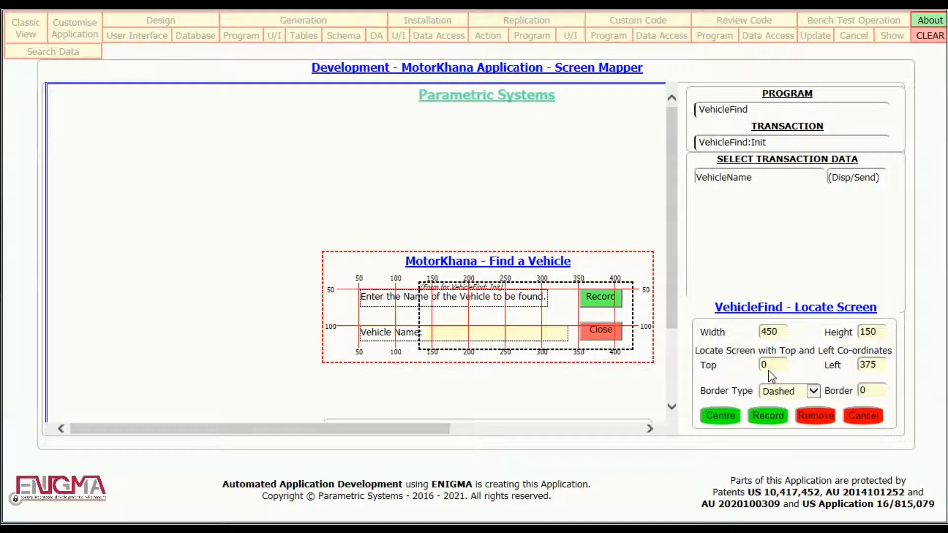
{"action": "key", "text": "Tab"}
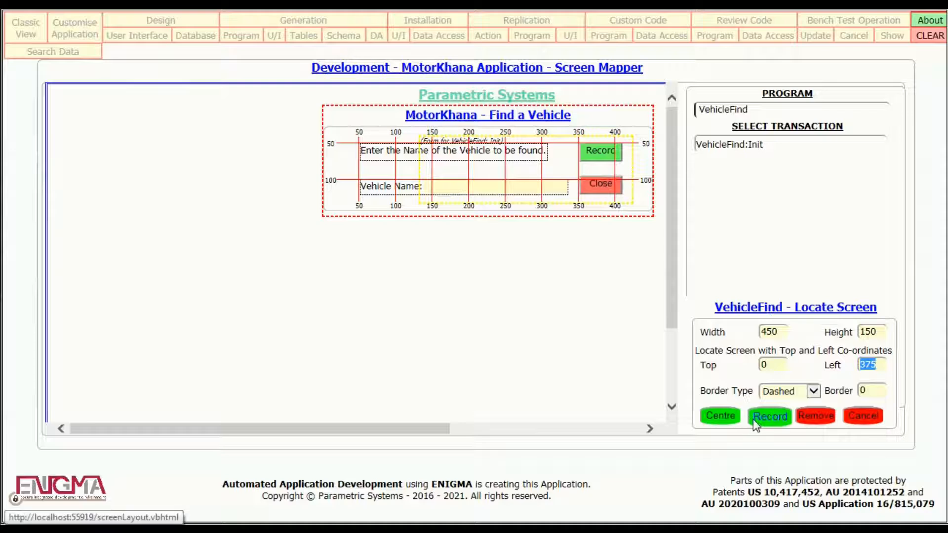
{"action": "left_click", "coordinate": [769, 415]}
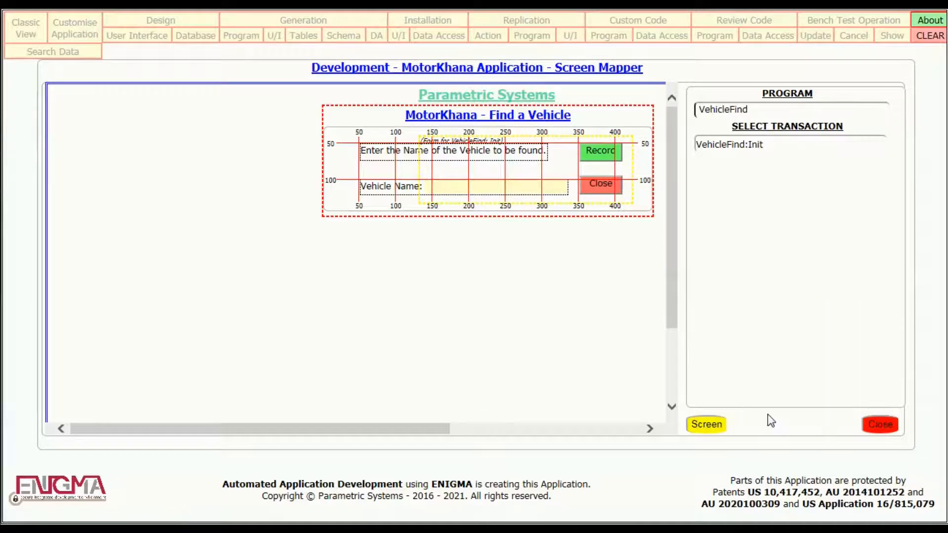
Switch the screen mapping to the VehicleSrch program and select its VehicleSrch:Locl transaction.
{"action": "left_click", "coordinate": [760, 109]}
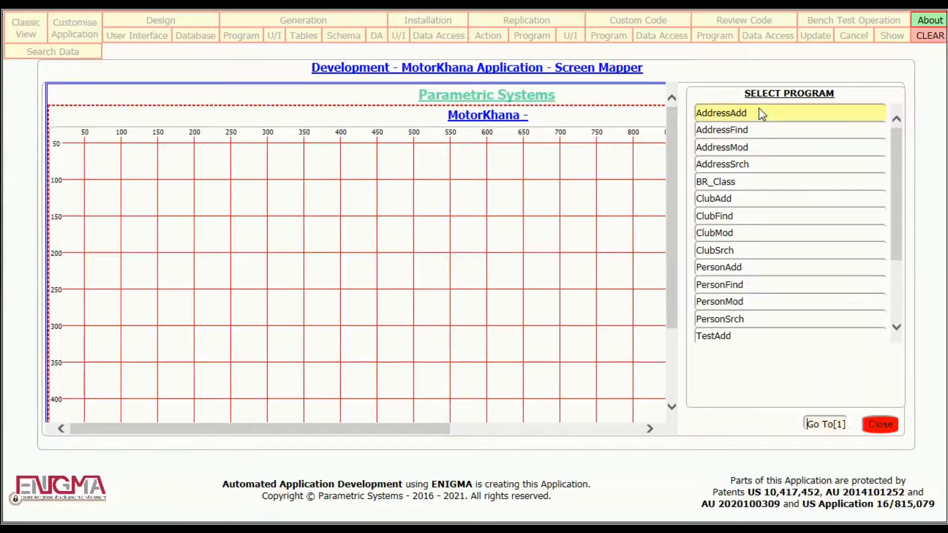
{"action": "left_click", "coordinate": [896, 312]}
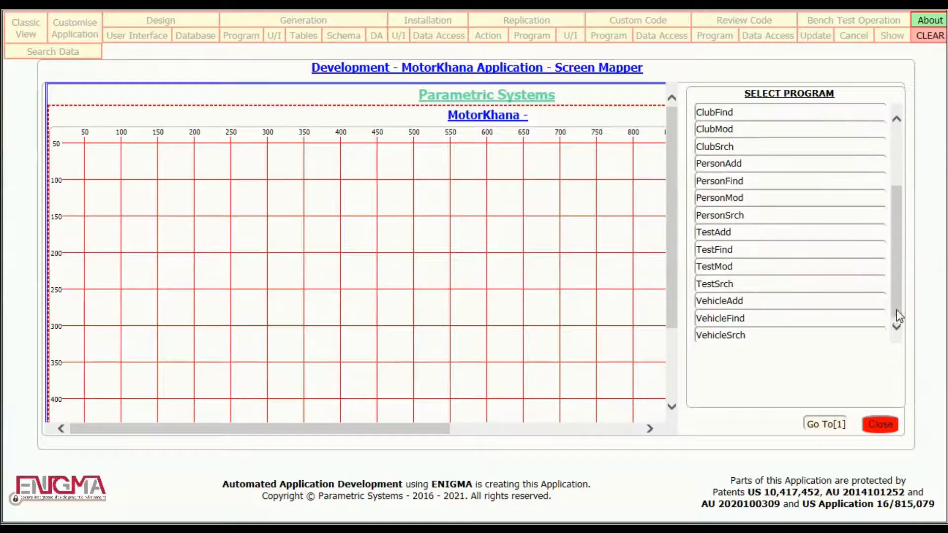
{"action": "left_click", "coordinate": [825, 341]}
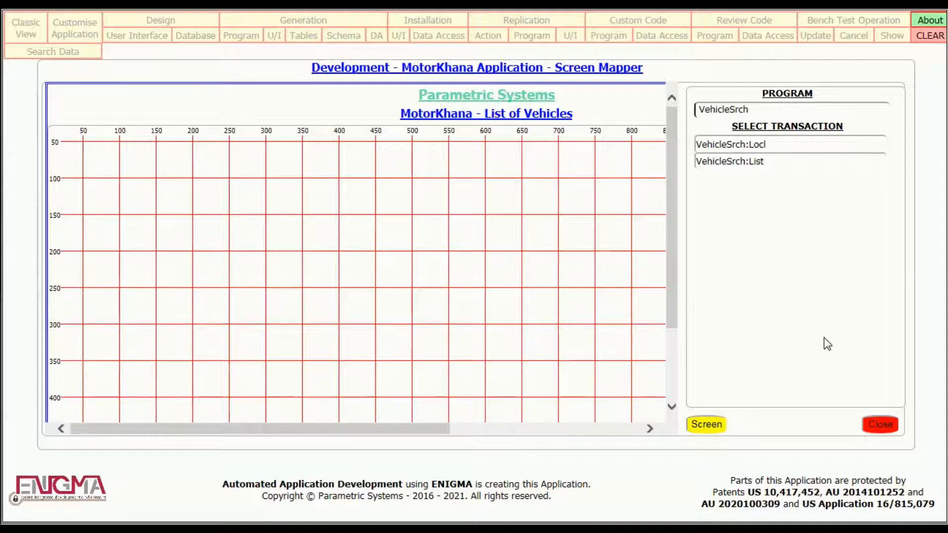
{"action": "left_click", "coordinate": [780, 149]}
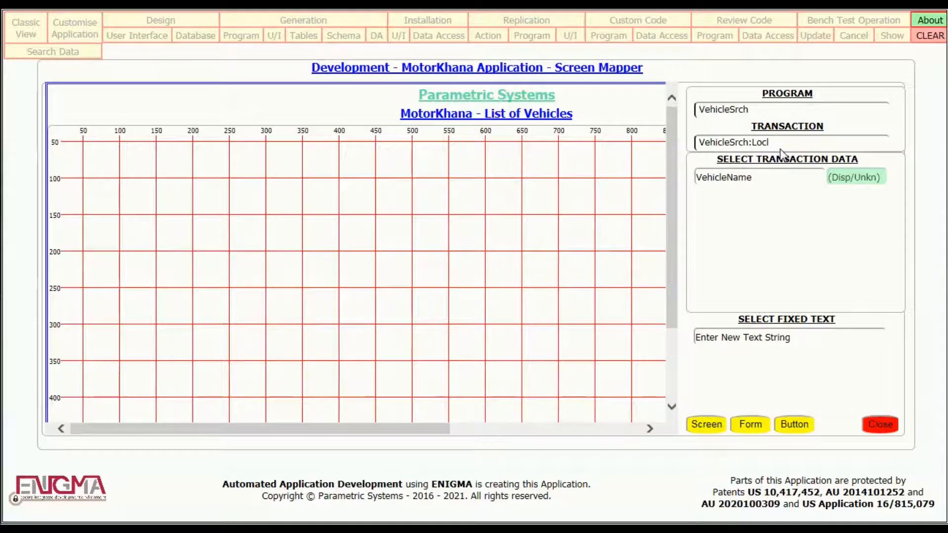
Place the VehicleName data field of VehicleSrch:Locl at Top 90 and Left 40.
{"action": "left_click", "coordinate": [772, 177]}
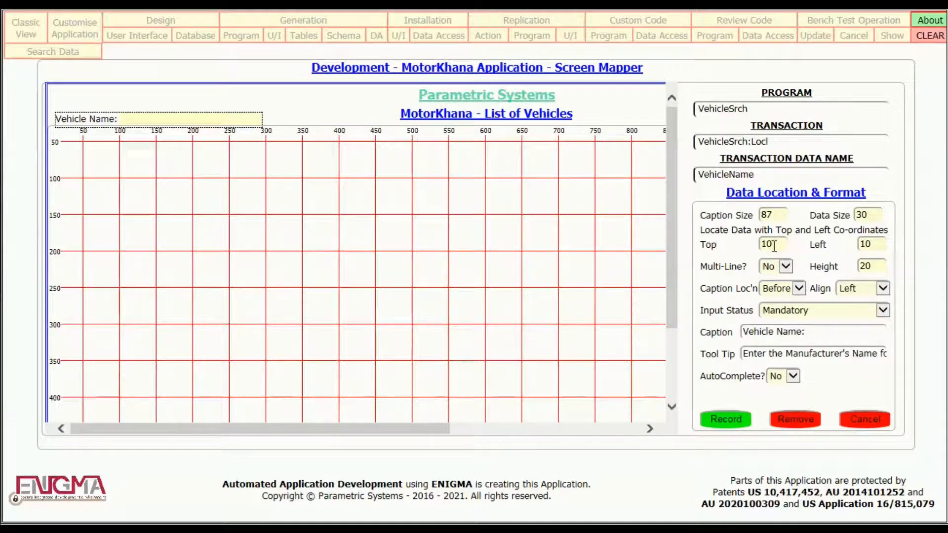
{"action": "left_click_drag", "start_coordinate": [761, 245], "coordinate": [771, 246]}
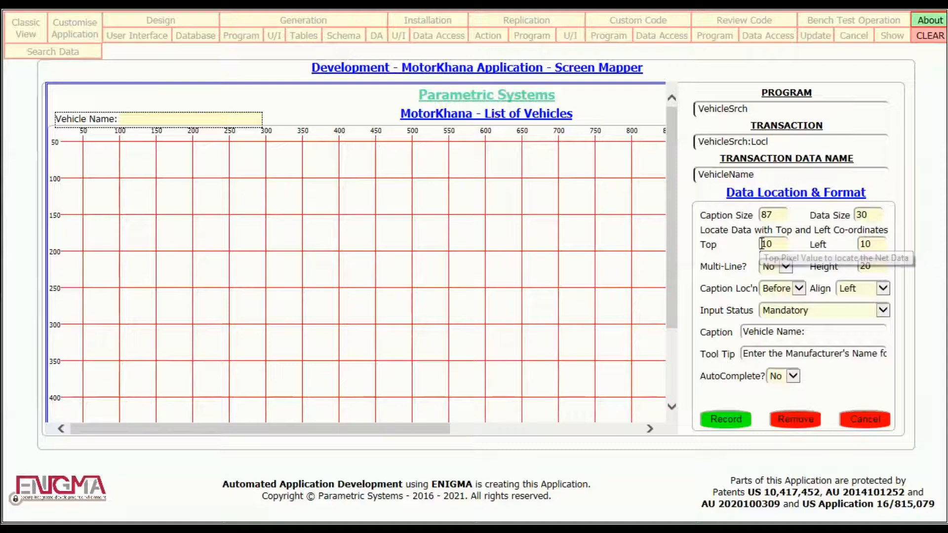
{"action": "type", "text": "9"}
{"action": "key", "text": "Tab"}
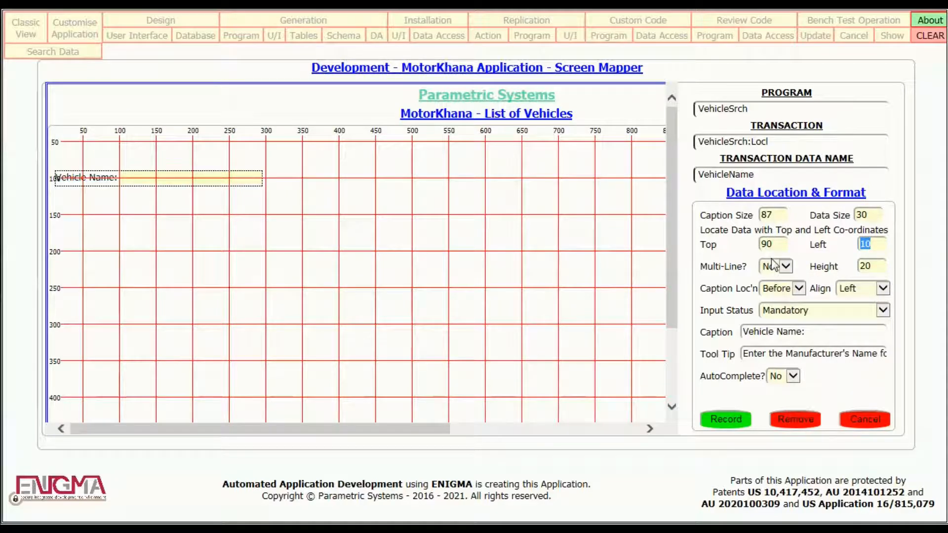
{"action": "type", "text": "40"}
{"action": "key", "text": "Tab"}
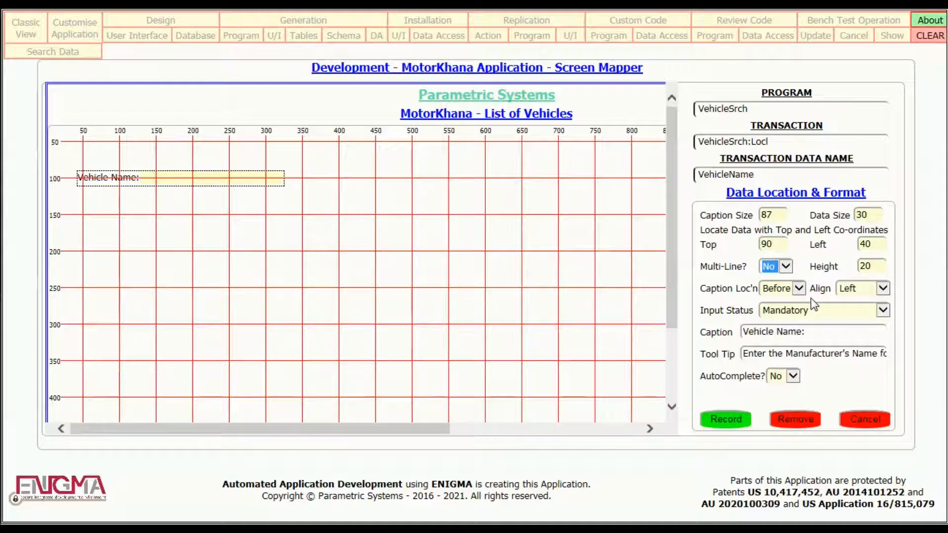
Make the VehicleName field's input status Display Only and save the field.
{"action": "left_click", "coordinate": [887, 314]}
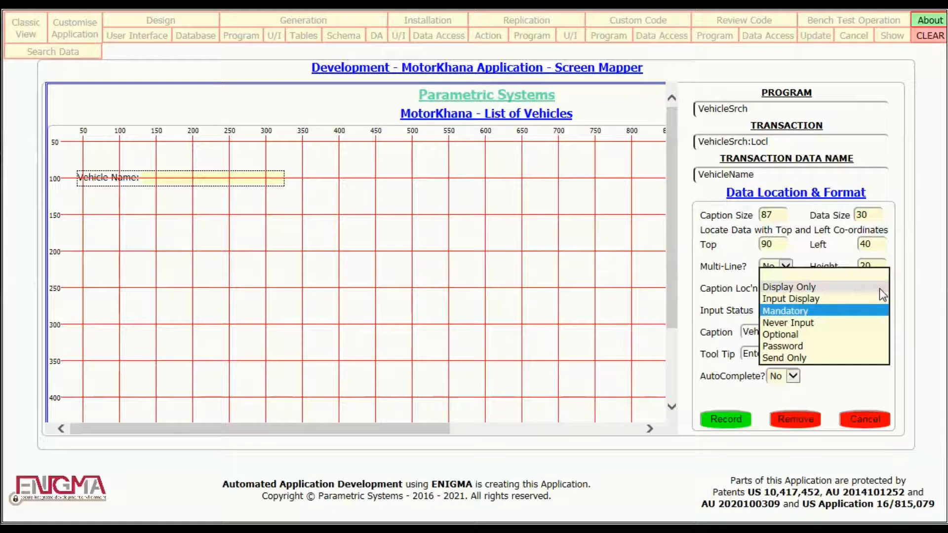
{"action": "left_click", "coordinate": [877, 289]}
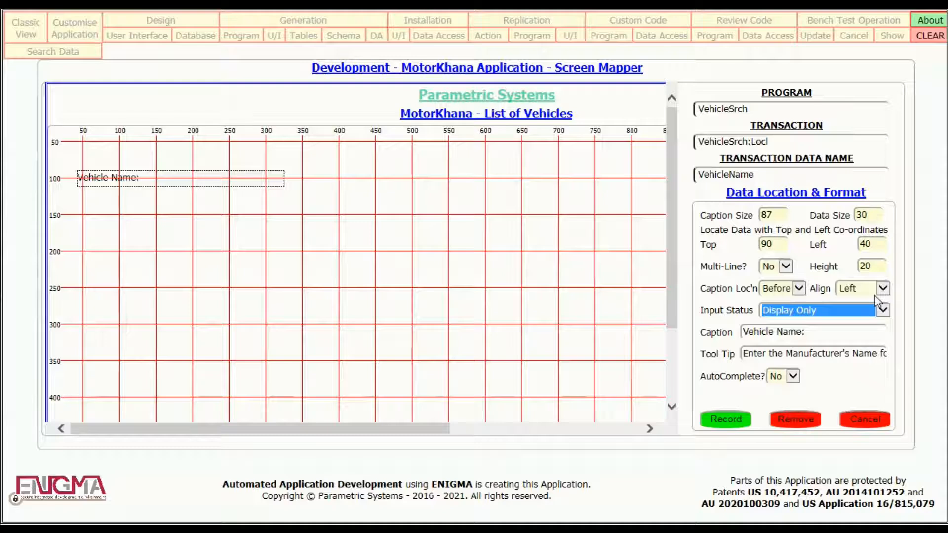
{"action": "left_click", "coordinate": [734, 420]}
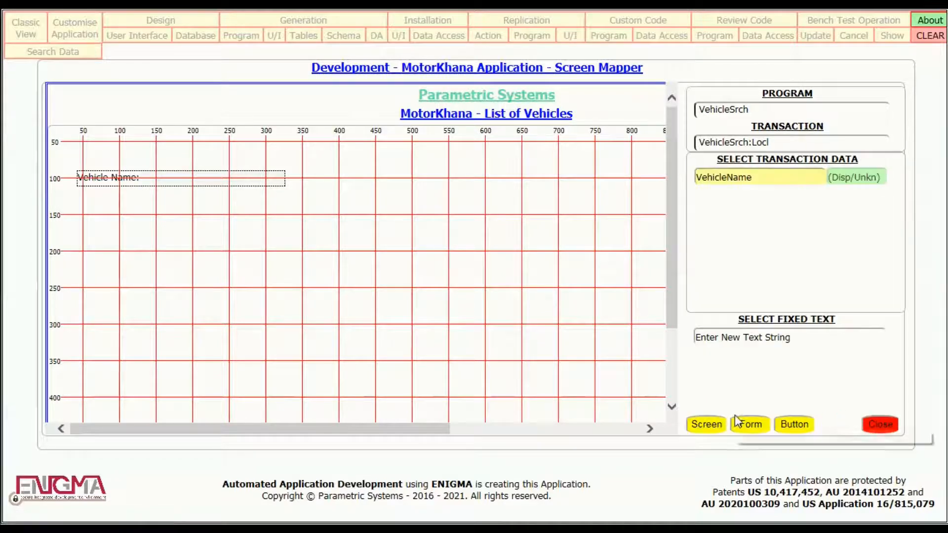
Create a new fixed text for VehicleSrch:Locl reading "Search Criteria used to Select the Vehicles".
{"action": "left_click", "coordinate": [804, 338]}
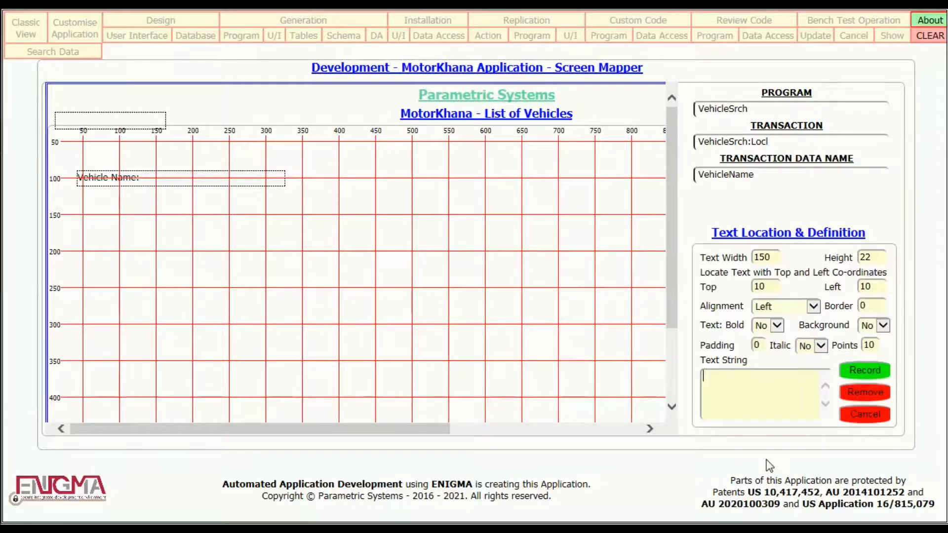
{"action": "type", "text": "Search Cr"}
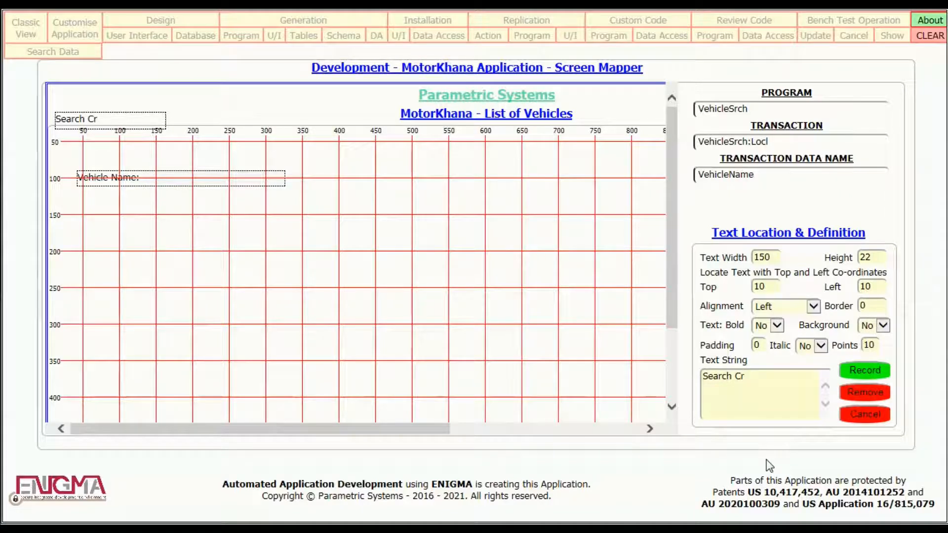
{"action": "type", "text": "iteria used to Select the V"}
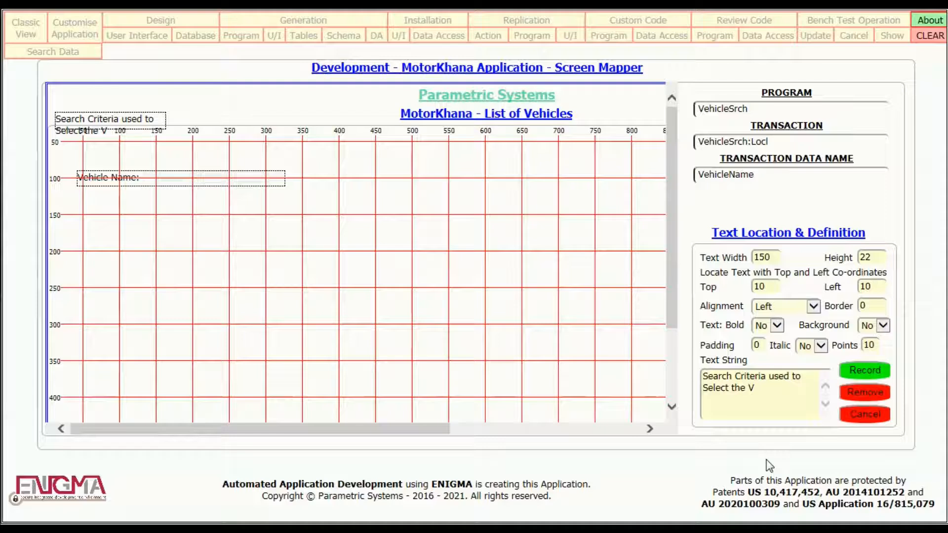
{"action": "type", "text": "ehicles"}
Set the new fixed text's width to 250 and locate it at Top 50 and Left 40.
{"action": "left_click_drag", "start_coordinate": [755, 258], "coordinate": [761, 260]}
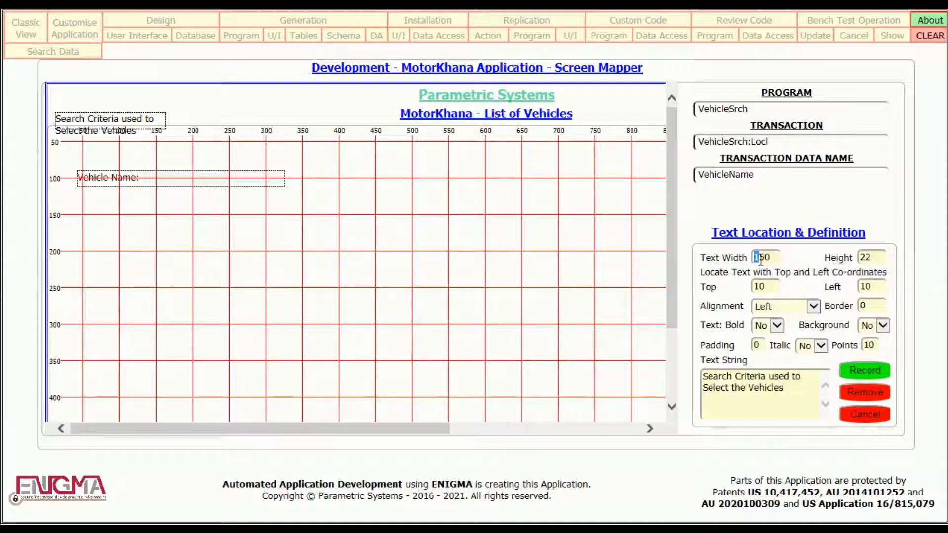
{"action": "type", "text": "2"}
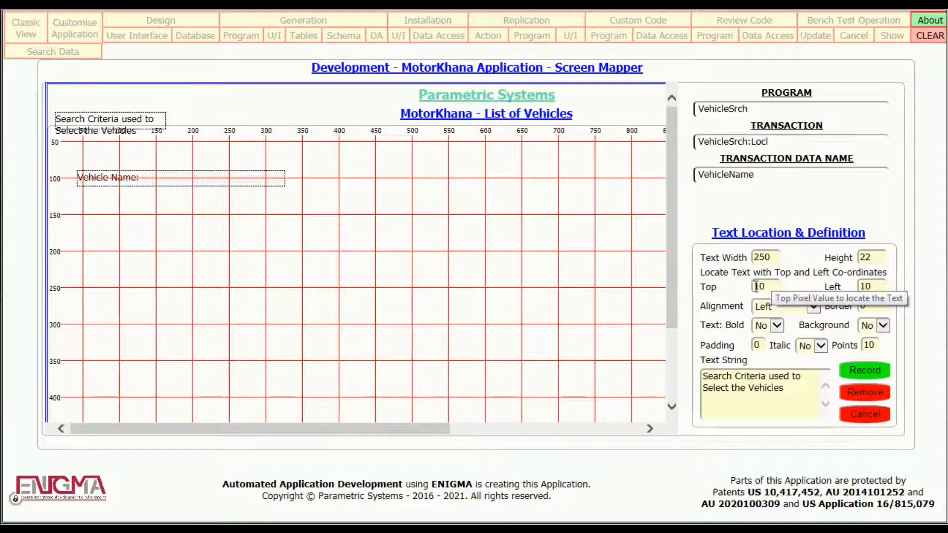
{"action": "left_click_drag", "start_coordinate": [755, 287], "coordinate": [762, 289]}
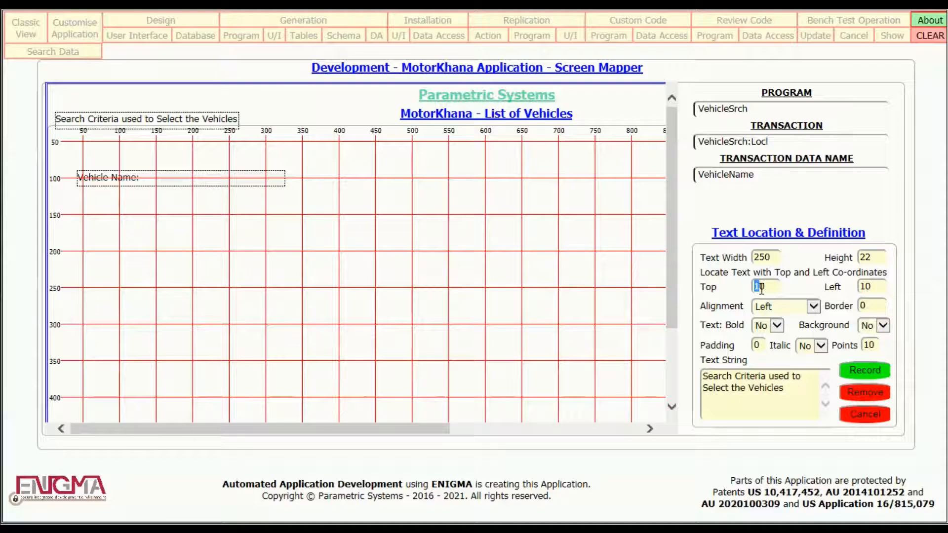
{"action": "type", "text": "5"}
{"action": "key", "text": "Tab"}
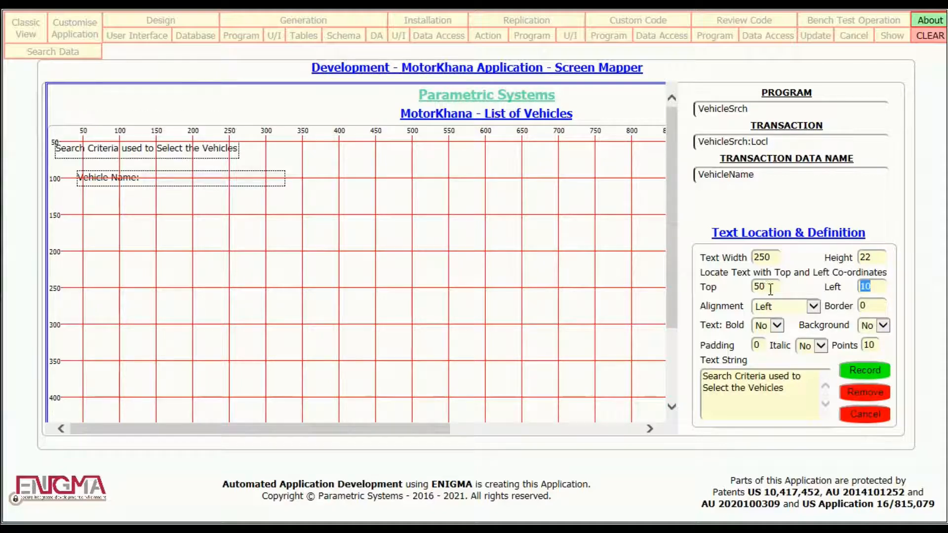
{"action": "type", "text": "40"}
{"action": "key", "text": "Tab"}
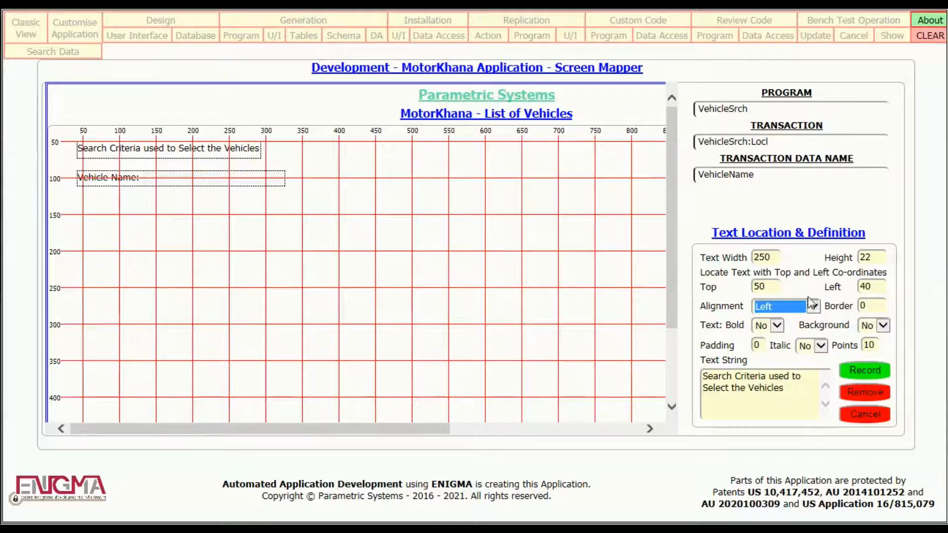
Make the search criteria text bold, set its width to 300, and save the text.
{"action": "left_click", "coordinate": [783, 328]}
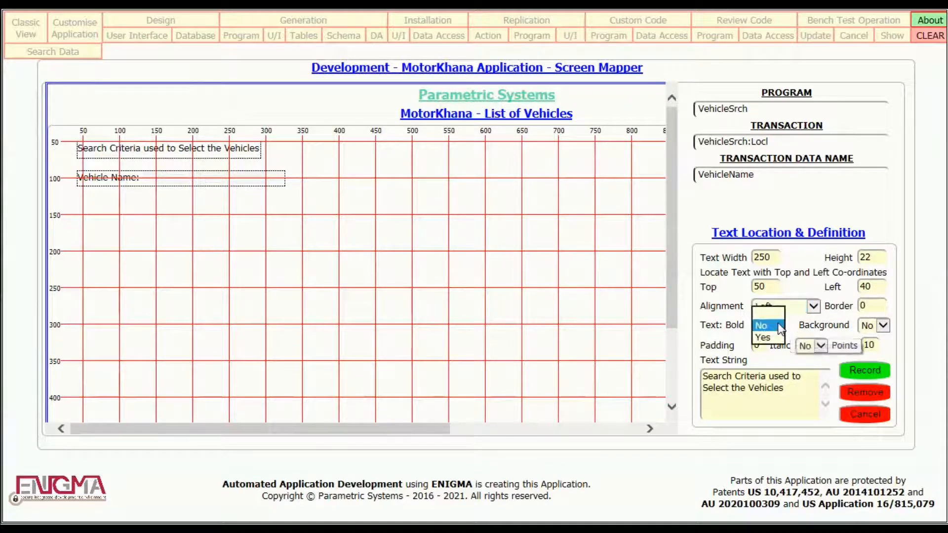
{"action": "left_click", "coordinate": [771, 338]}
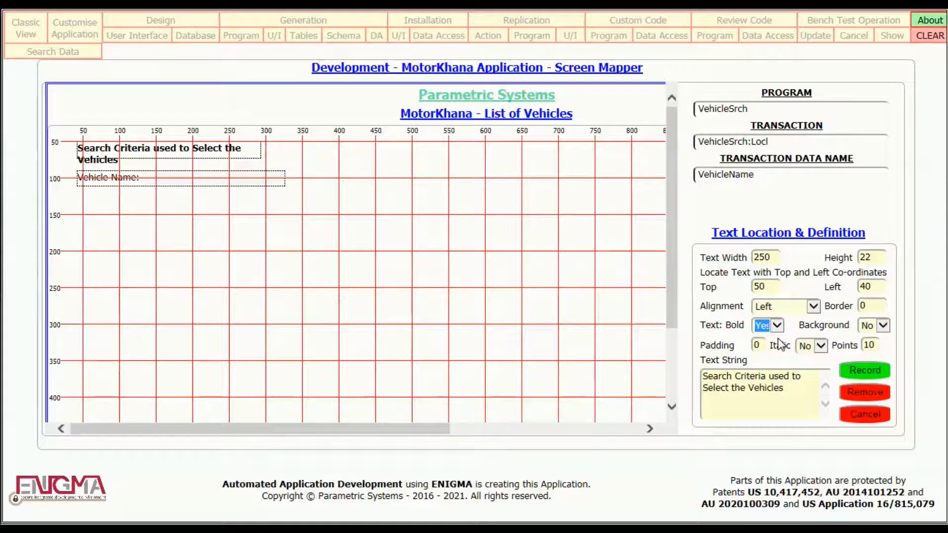
{"action": "left_click_drag", "start_coordinate": [754, 258], "coordinate": [765, 259]}
{"action": "type", "text": "300"}
{"action": "key", "text": "Tab"}
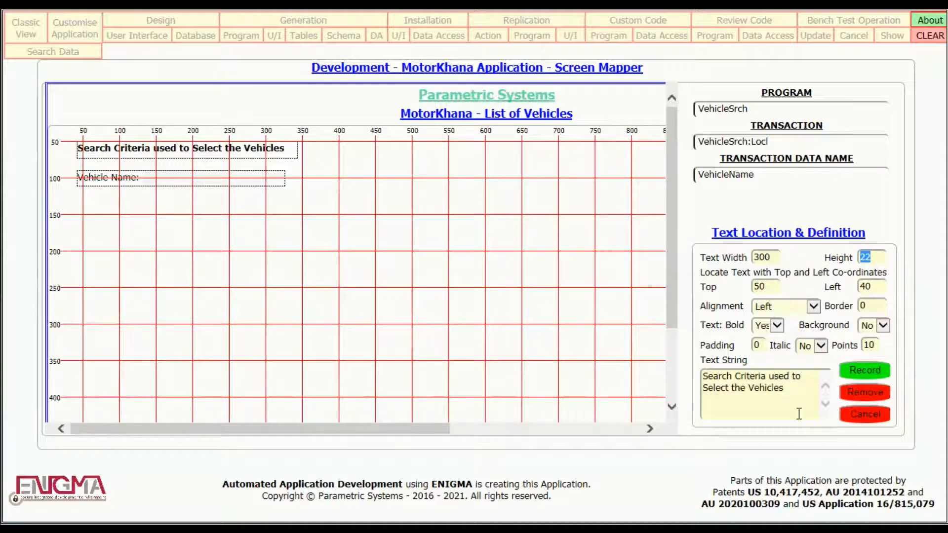
{"action": "left_click", "coordinate": [869, 372]}
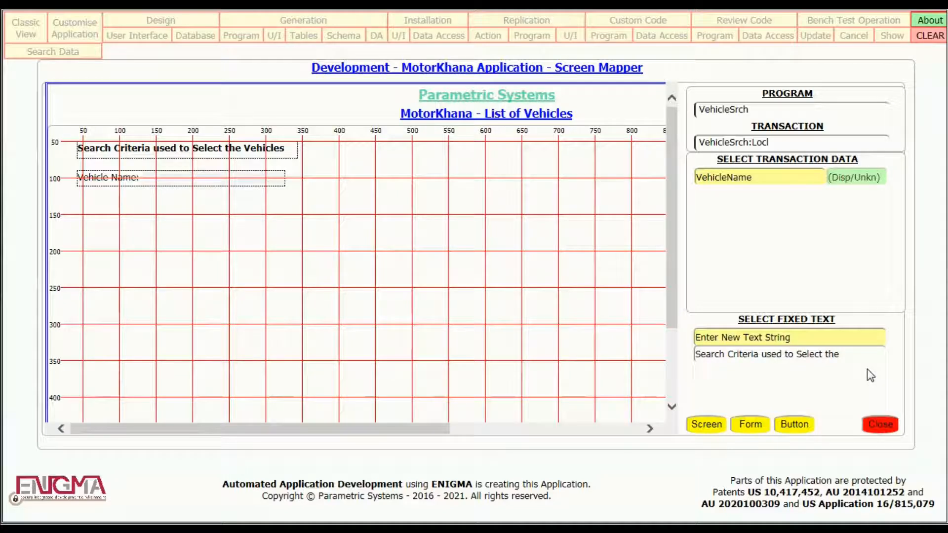
Create a new button for VehicleSrch:Locl and locate it at Top 50 and Left 360.
{"action": "left_click", "coordinate": [796, 425]}
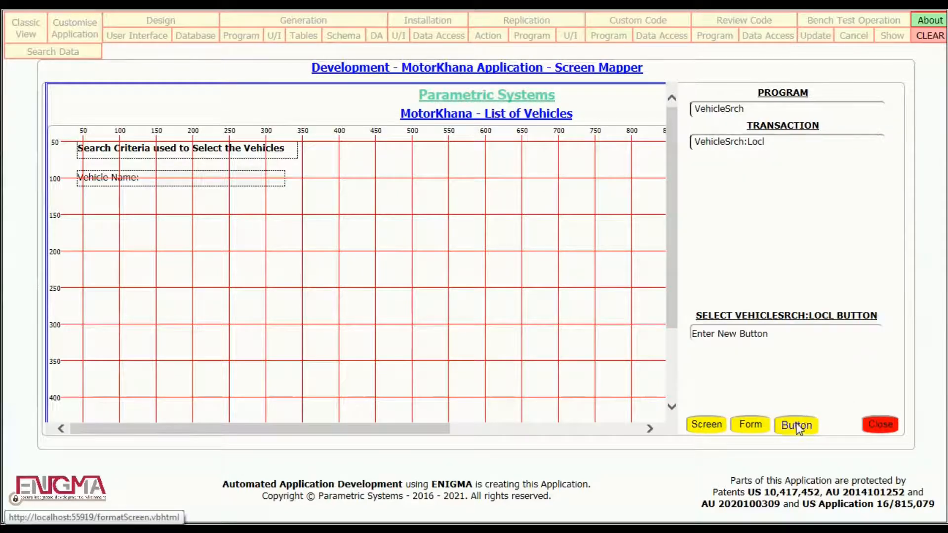
{"action": "left_click", "coordinate": [782, 339]}
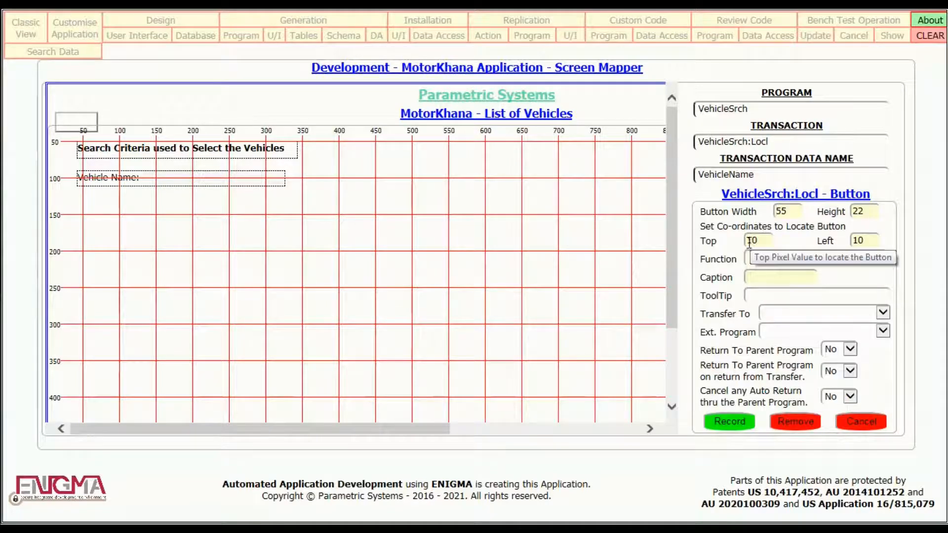
{"action": "left_click_drag", "start_coordinate": [751, 240], "coordinate": [753, 241]}
{"action": "type", "text": "400"}
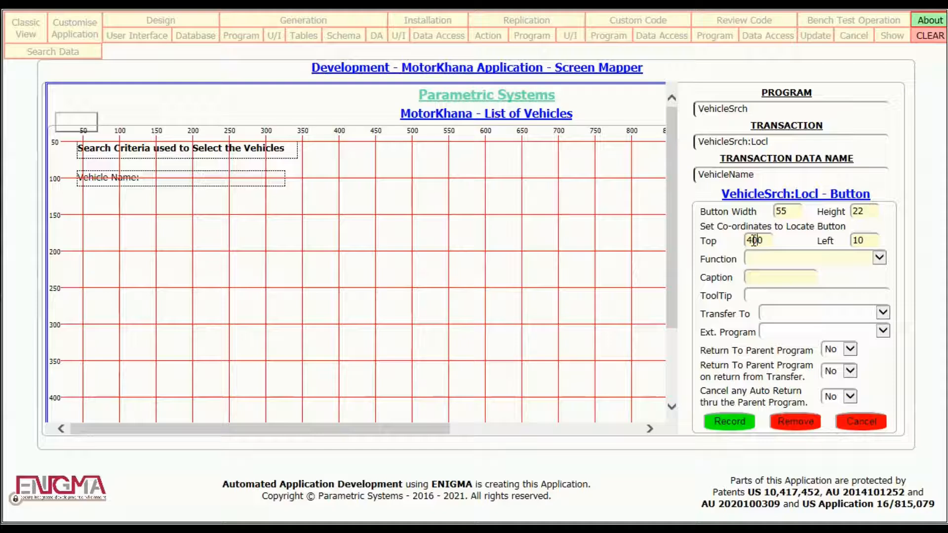
{"action": "key", "text": "BackSpace"}
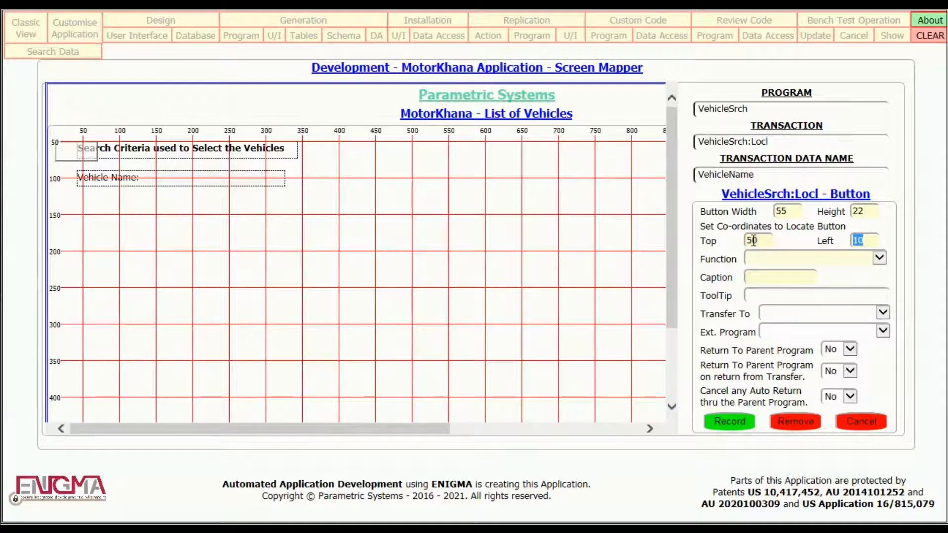
{"action": "type", "text": "360"}
{"action": "key", "text": "Tab"}
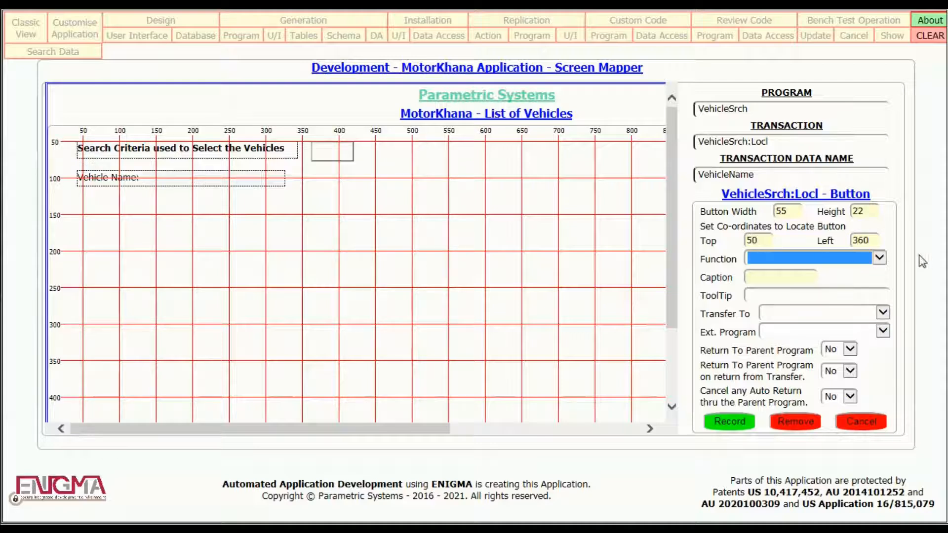
Give the button the Process Information function, the caption "Use te Search Criteria" and a width of 155.
{"action": "left_click", "coordinate": [882, 258]}
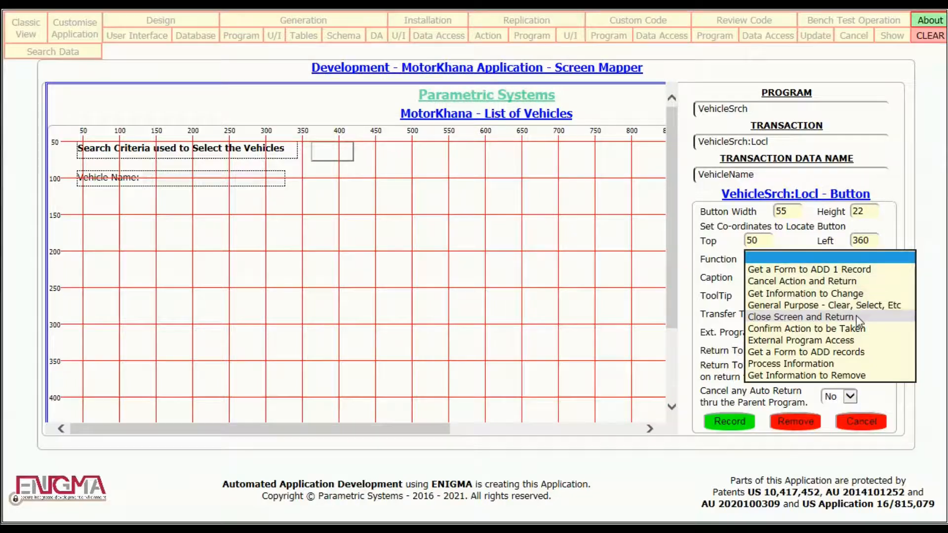
{"action": "left_click", "coordinate": [838, 364]}
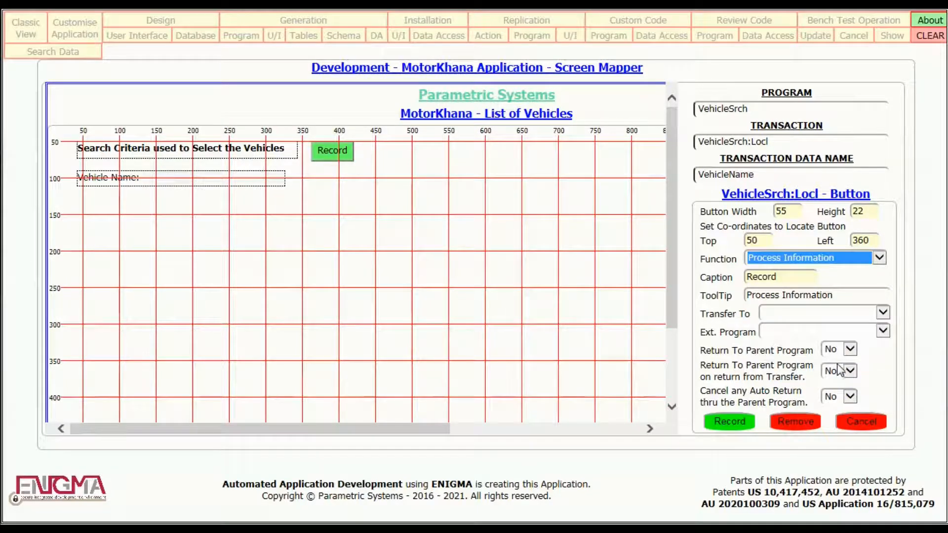
{"action": "left_click_drag", "start_coordinate": [779, 278], "coordinate": [747, 280]}
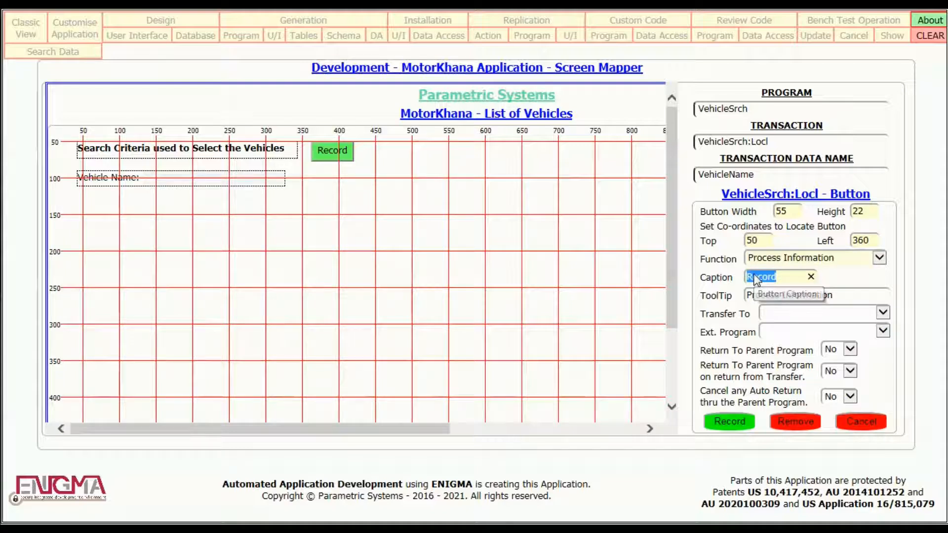
{"action": "type", "text": "use te Se"}
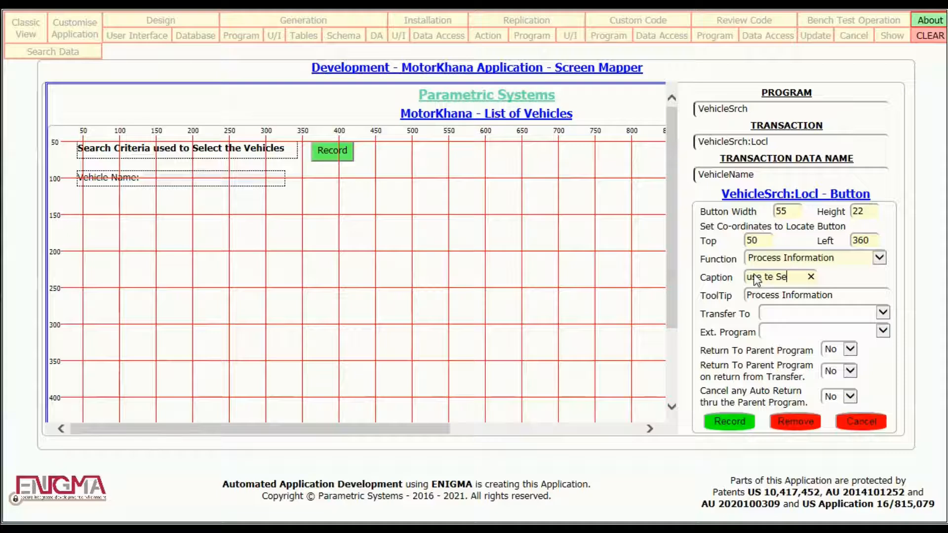
{"action": "type", "text": "arch Criteria"}
{"action": "key", "text": "Tab"}
{"action": "left_click", "coordinate": [778, 210]}
{"action": "type", "text": "1"}
{"action": "key", "text": "Tab"}
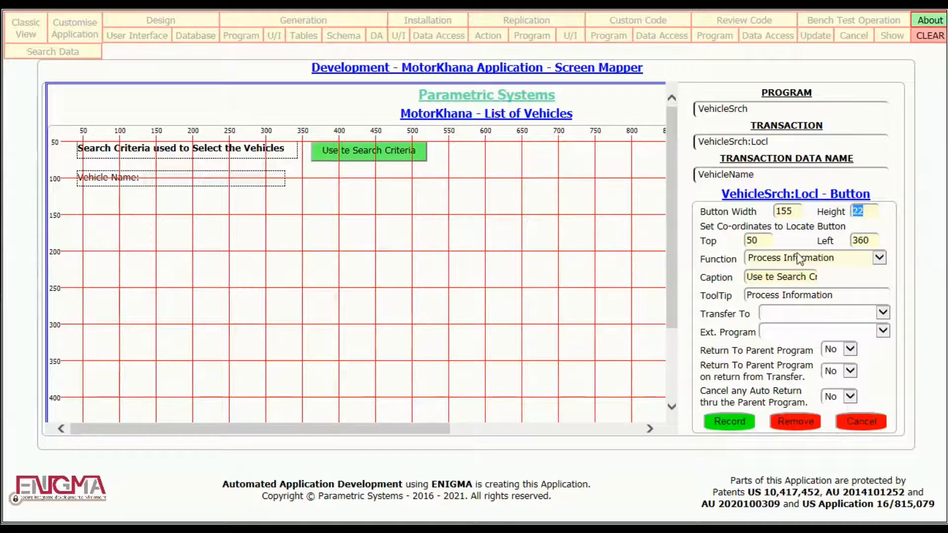
Make the button transfer to VehicleAdd, set its return to the parent program on return from transfer to Yes, and save it.
{"action": "left_click", "coordinate": [882, 314]}
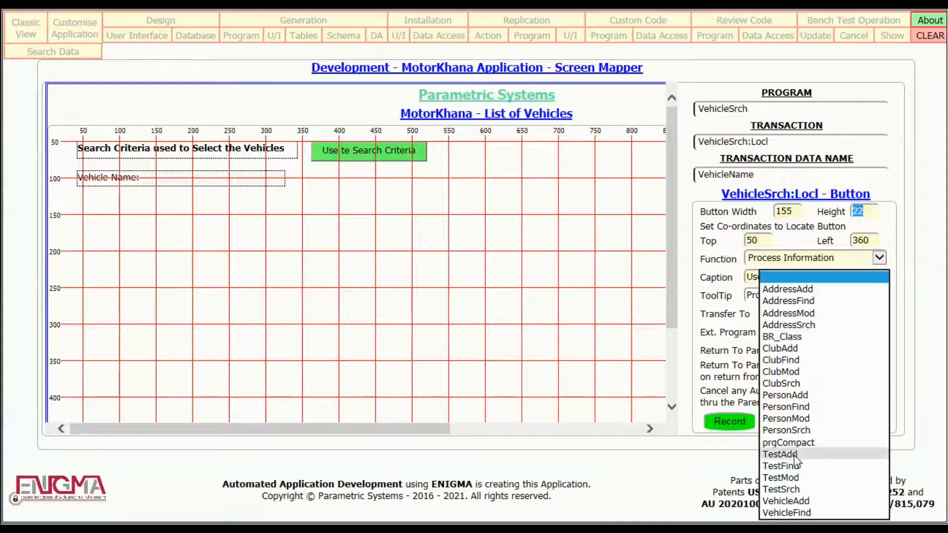
{"action": "left_click", "coordinate": [819, 502]}
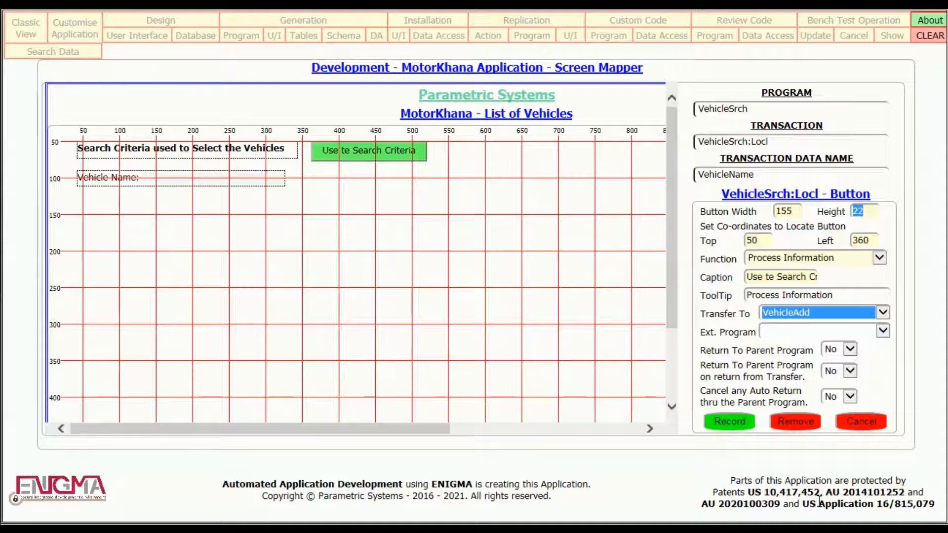
{"action": "left_click", "coordinate": [851, 371]}
{"action": "left_click", "coordinate": [834, 383]}
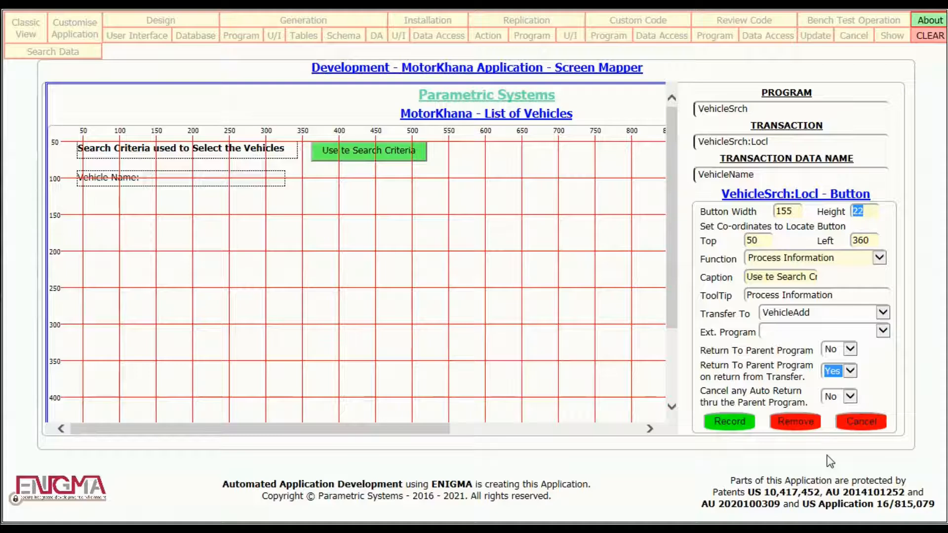
{"action": "left_click", "coordinate": [735, 423]}
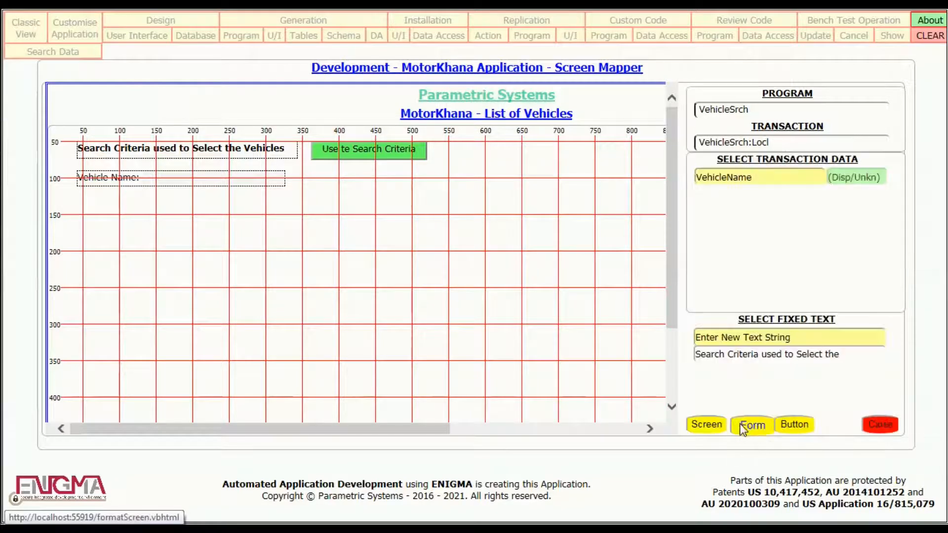
Create a second VehicleSrch:Locl button and locate it at Top 85 and Left 360.
{"action": "left_click", "coordinate": [802, 429]}
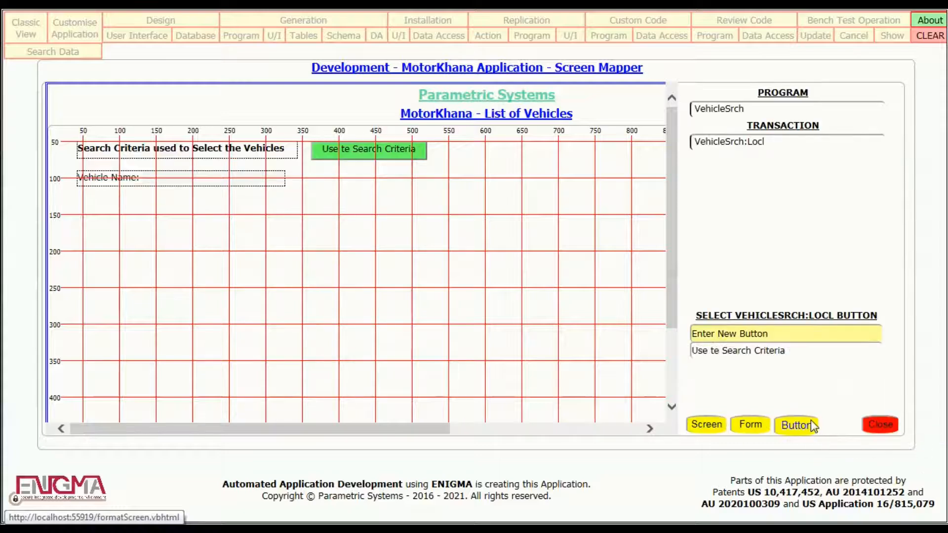
{"action": "left_click", "coordinate": [765, 332]}
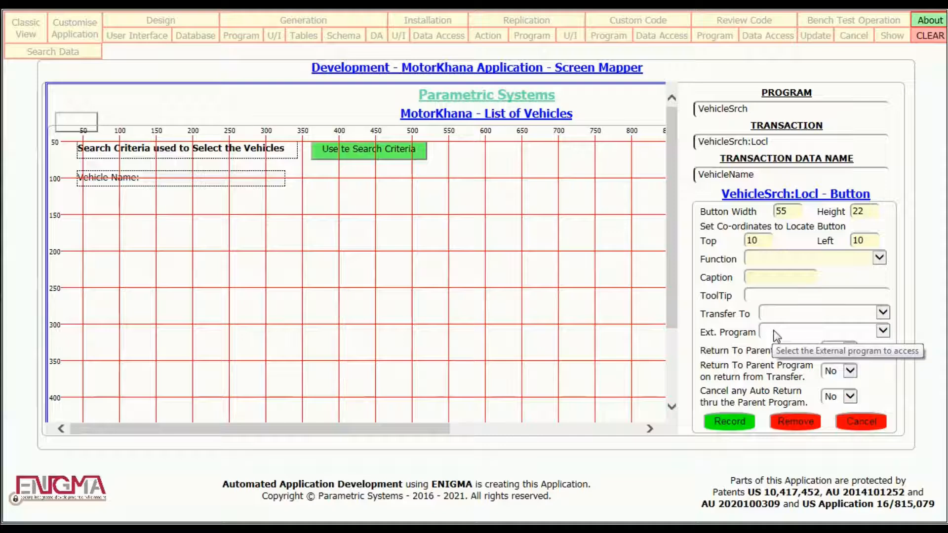
{"action": "double_click", "coordinate": [755, 242]}
{"action": "type", "text": "85"}
{"action": "key", "text": "Tab"}
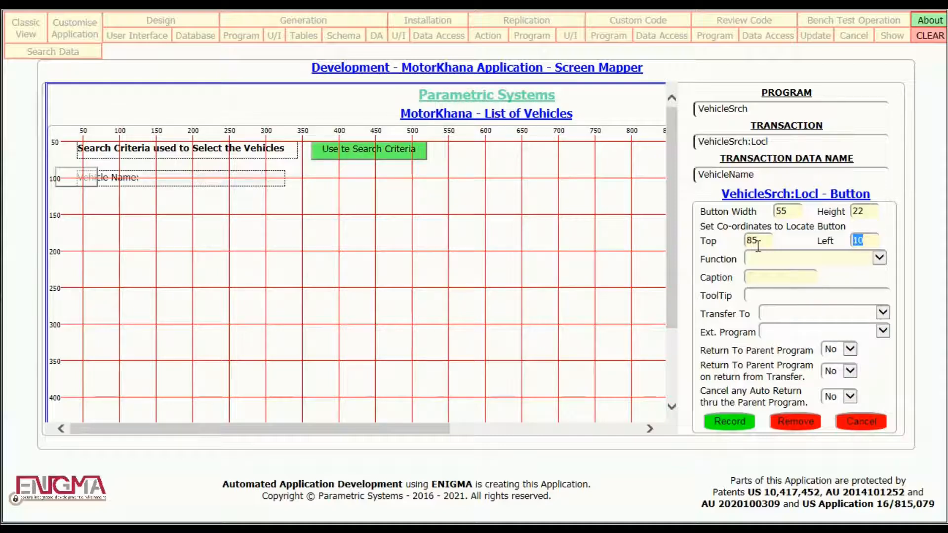
{"action": "type", "text": "360"}
{"action": "key", "text": "Tab"}
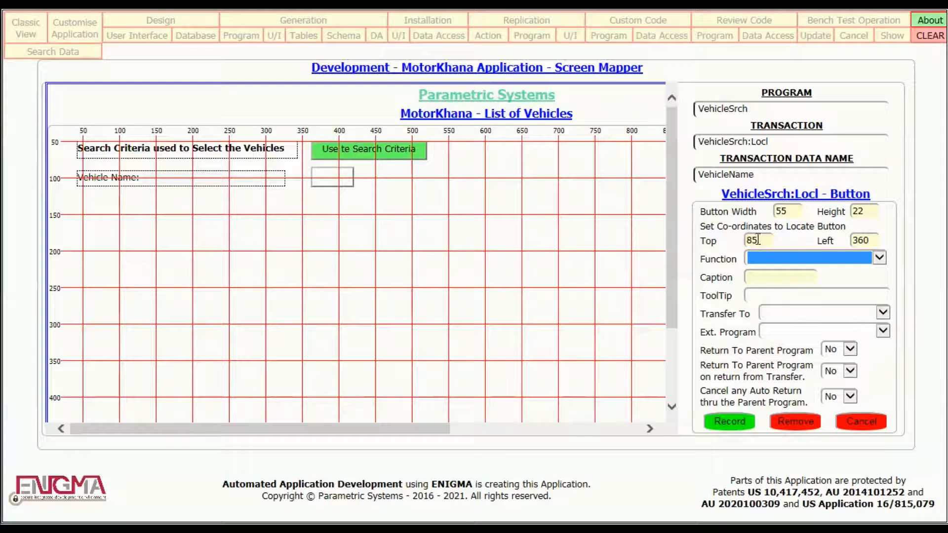
Give the second button the Cancel Action and Return function, set it to cancel any auto return through the parent program, and save it.
{"action": "left_click", "coordinate": [879, 259]}
{"action": "left_click", "coordinate": [833, 280]}
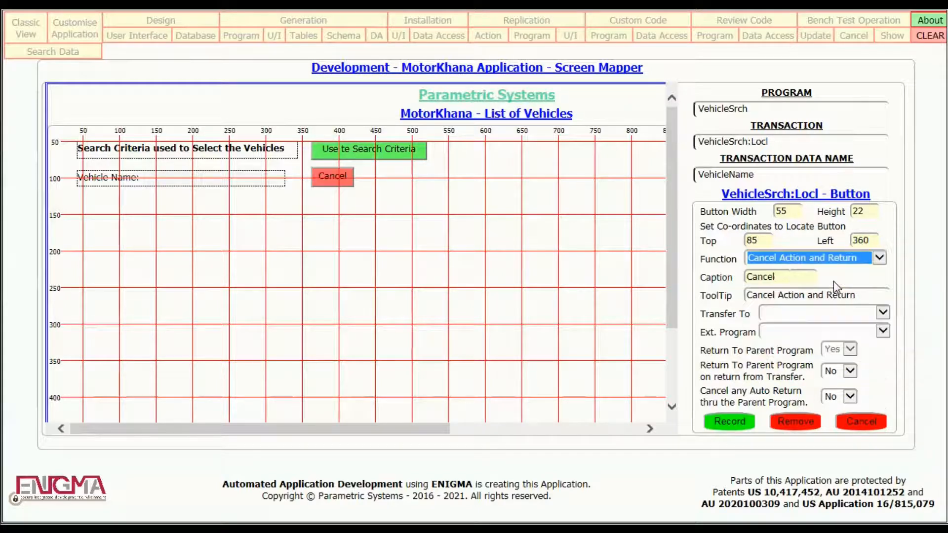
{"action": "left_click", "coordinate": [850, 397]}
{"action": "left_click", "coordinate": [837, 411]}
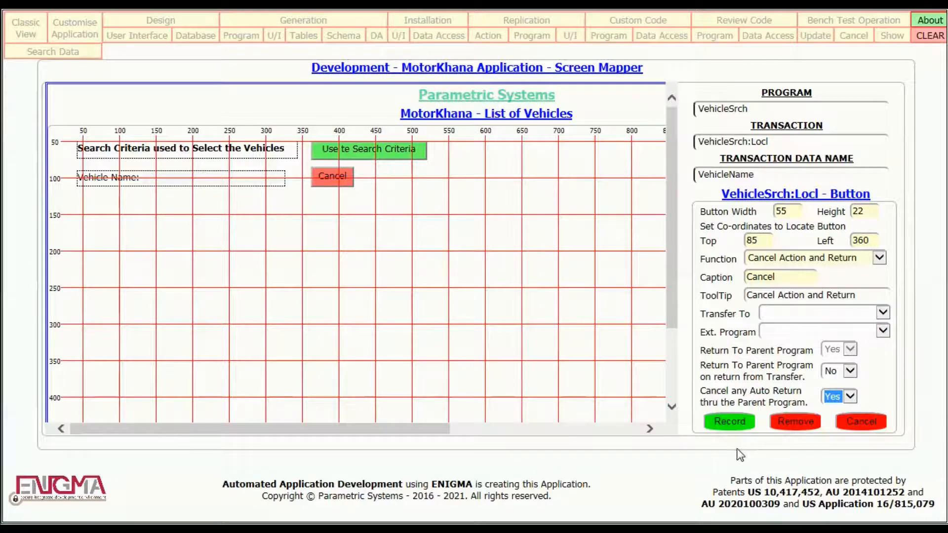
{"action": "left_click", "coordinate": [731, 424]}
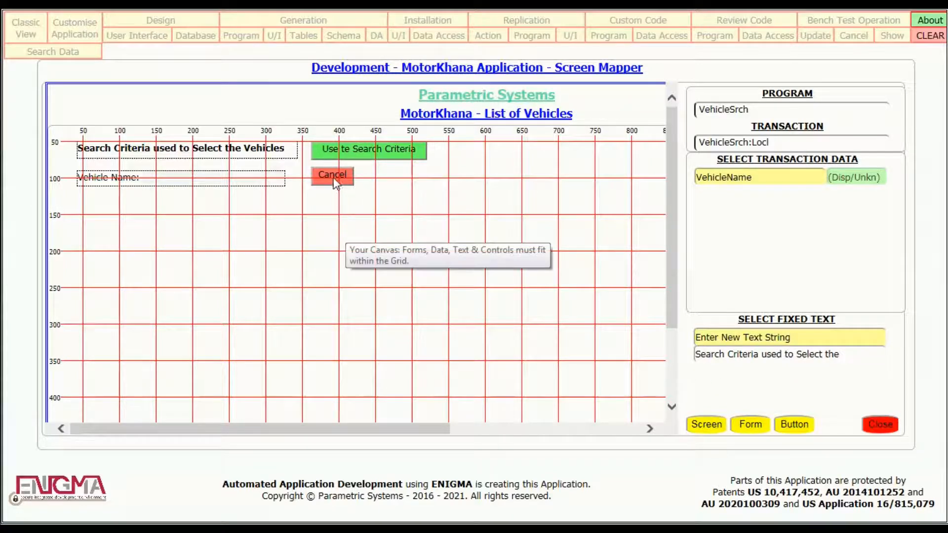
Relocate the Cancel button to Top 85 and Left 460, save it, and correct the green button's caption to "Use the Search Criteria".
{"action": "left_click_drag", "start_coordinate": [332, 178], "coordinate": [404, 175]}
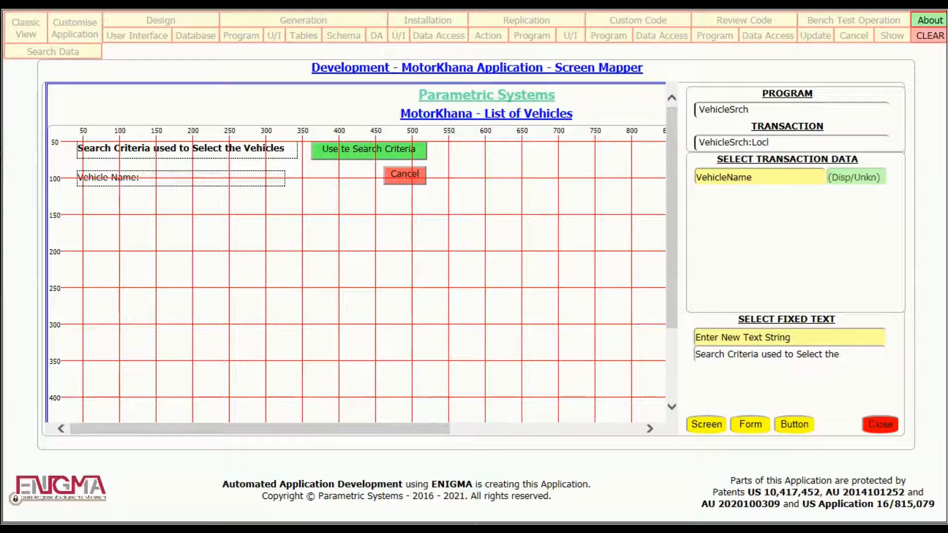
{"action": "left_click", "coordinate": [795, 424]}
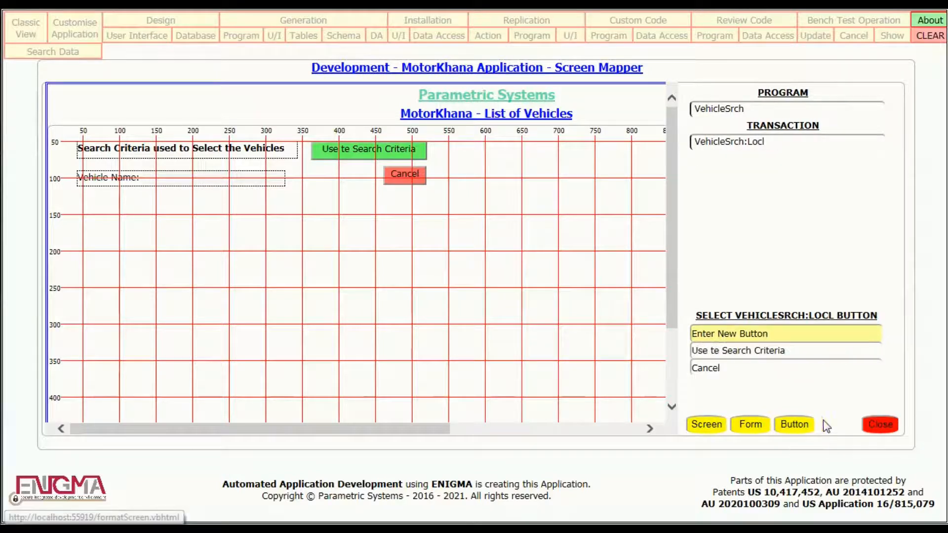
{"action": "left_click", "coordinate": [768, 367]}
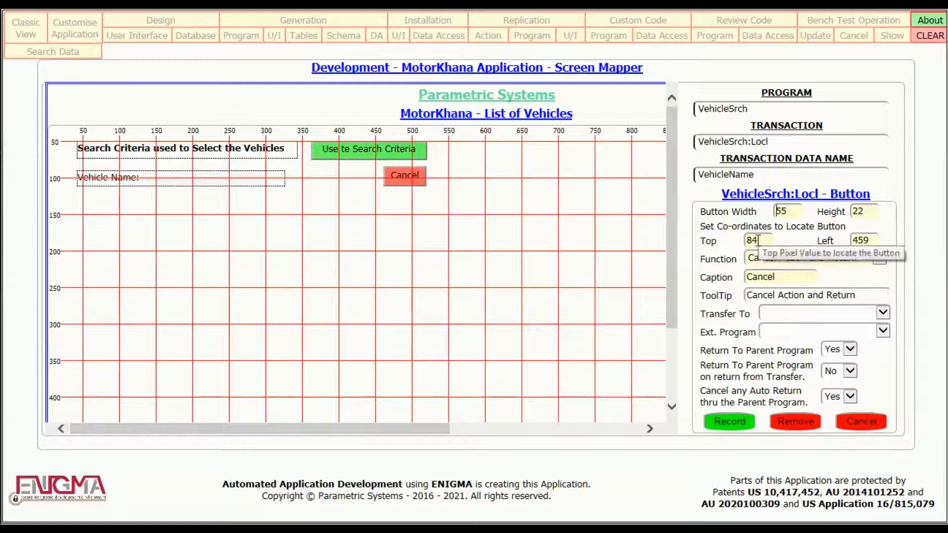
{"action": "key", "text": "BackSpace"}
{"action": "type", "text": "5"}
{"action": "key", "text": "Tab"}
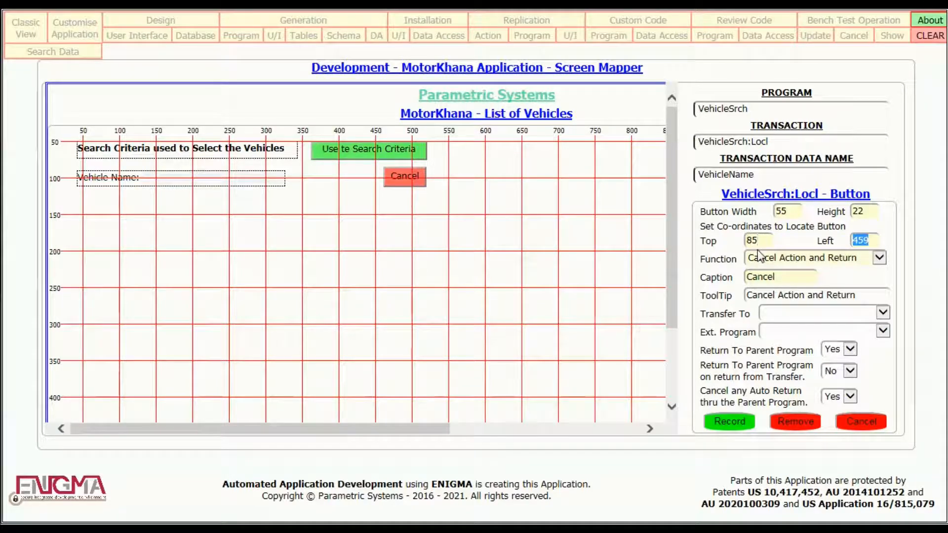
{"action": "type", "text": "460"}
{"action": "key", "text": "Tab"}
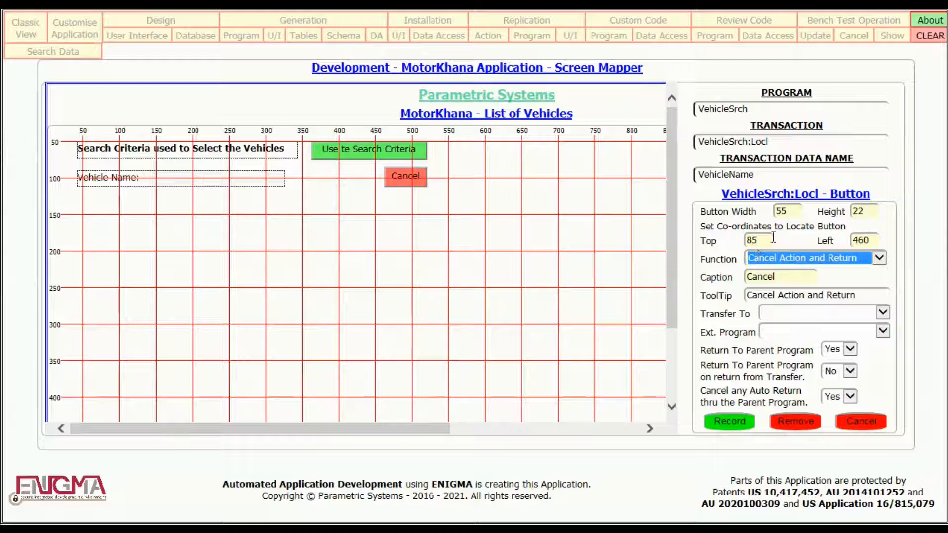
{"action": "left_click", "coordinate": [736, 423]}
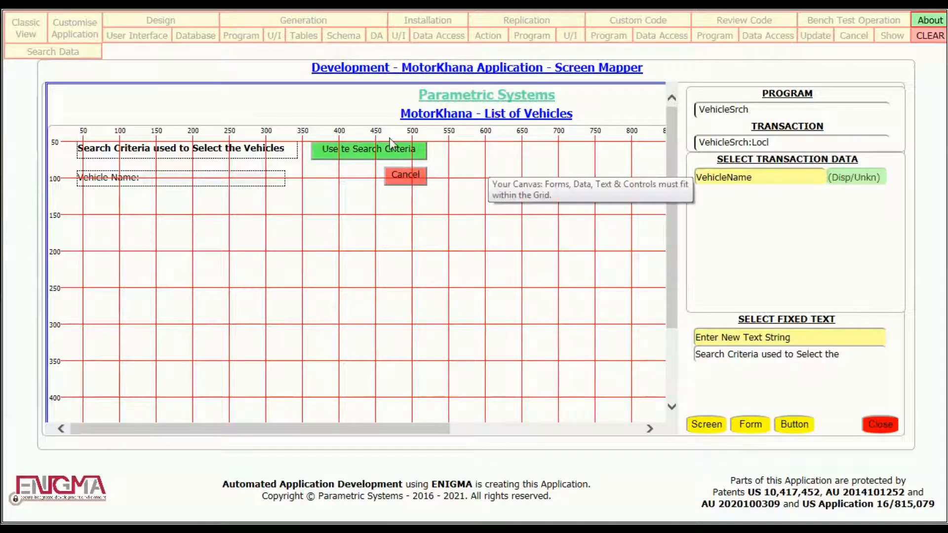
{"action": "left_click", "coordinate": [386, 157]}
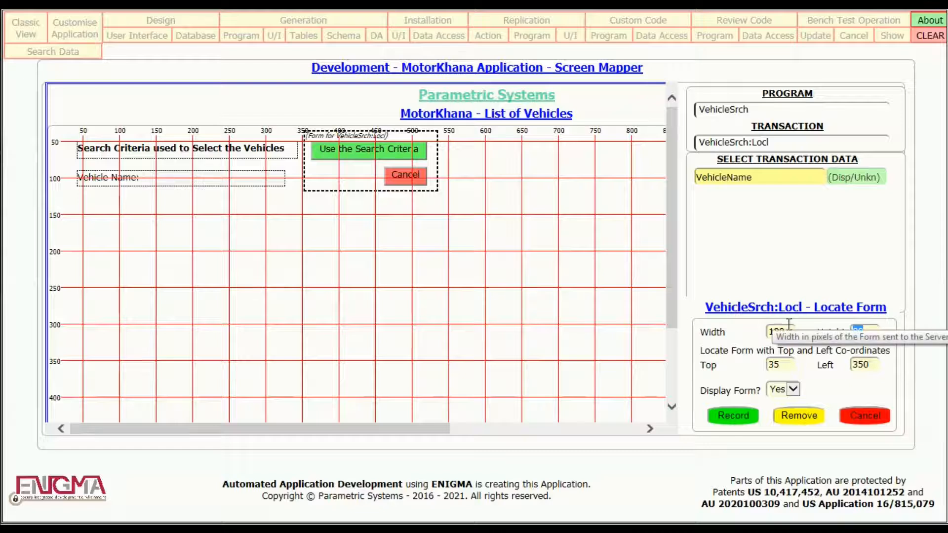
Switch to the VehicleSrch:List transaction and set its list to 8 rows.
{"action": "left_click", "coordinate": [785, 137]}
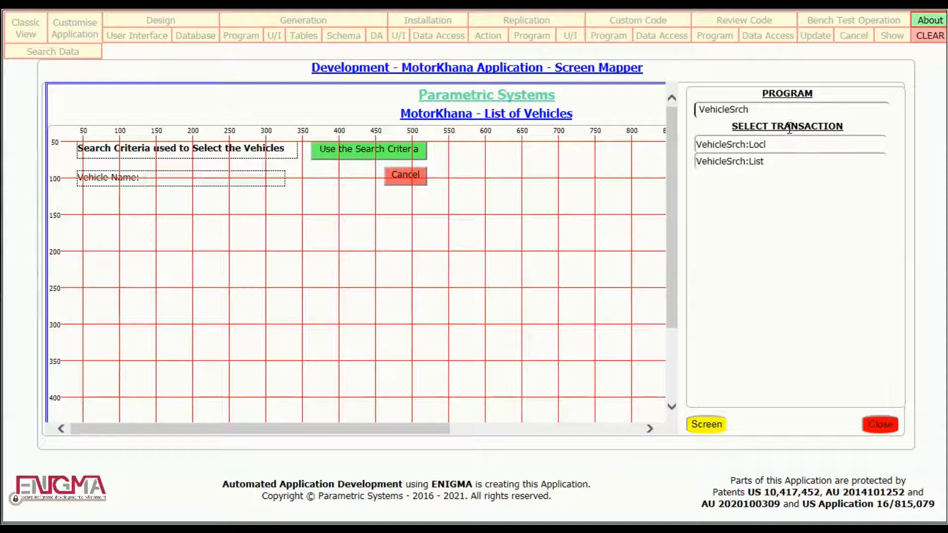
{"action": "left_click", "coordinate": [787, 168]}
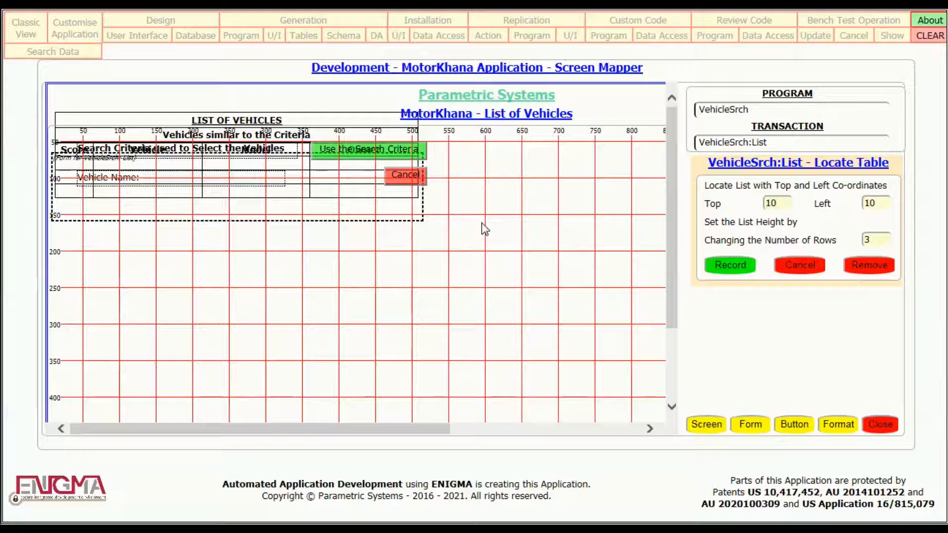
{"action": "left_click", "coordinate": [872, 240]}
{"action": "key", "text": "Tab"}
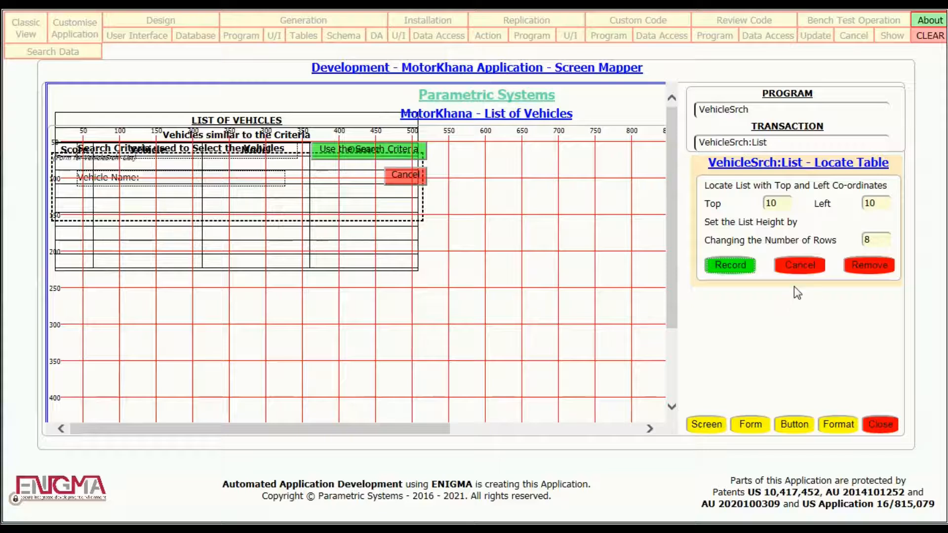
Locate the vehicle list at Top 130 and Left 40, and save its layout.
{"action": "left_click", "coordinate": [767, 203]}
{"action": "type", "text": "1"}
{"action": "key", "text": "Tab"}
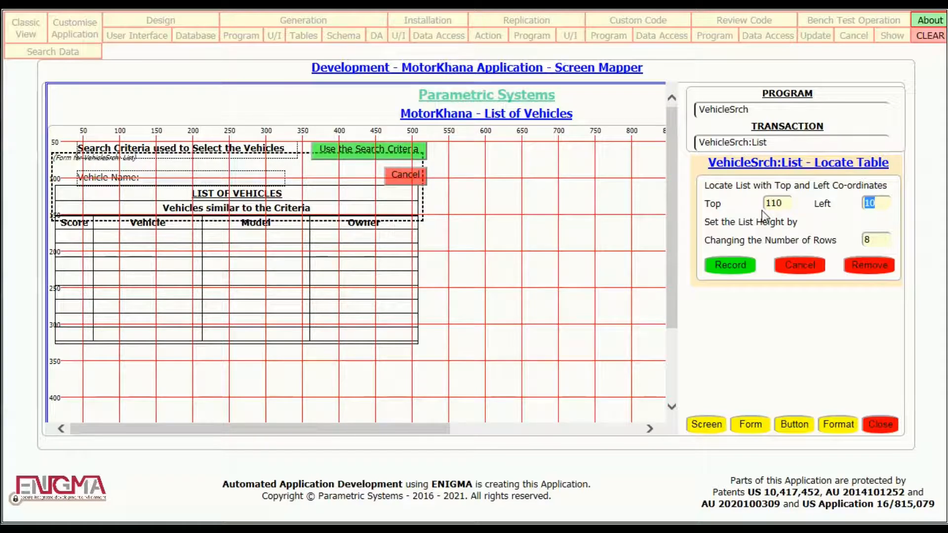
{"action": "type", "text": "40"}
{"action": "key", "text": "Tab"}
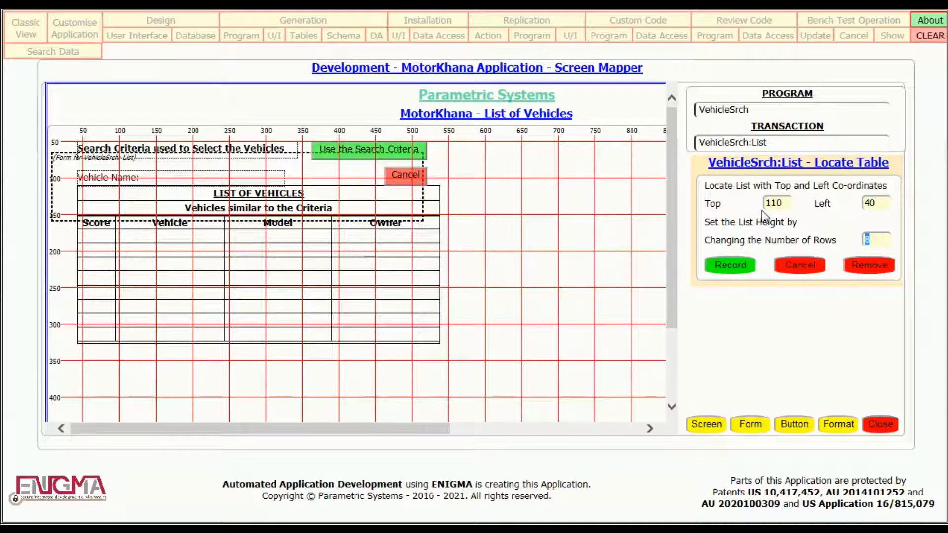
{"action": "left_click", "coordinate": [775, 205]}
{"action": "left_click_drag", "start_coordinate": [774, 205], "coordinate": [779, 206]}
{"action": "type", "text": "3"}
{"action": "key", "text": "Tab"}
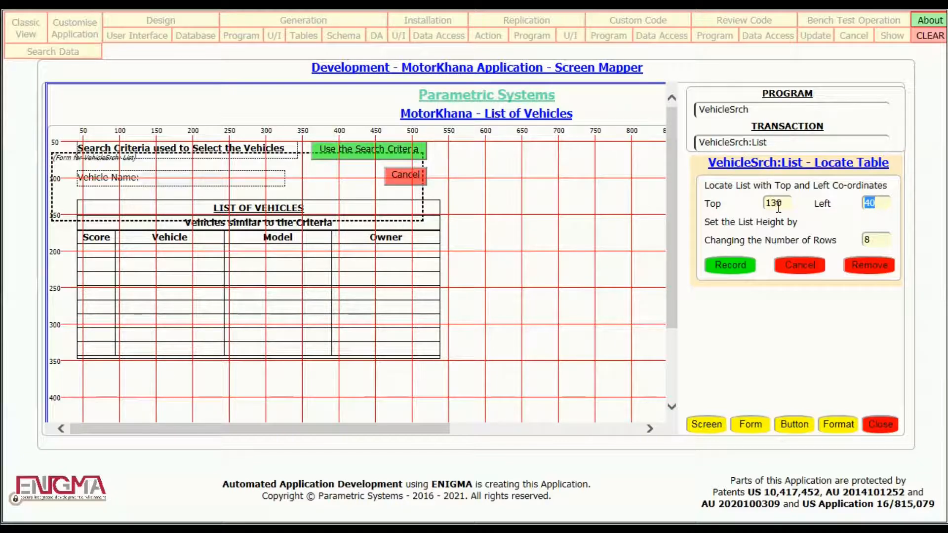
{"action": "left_click", "coordinate": [735, 265]}
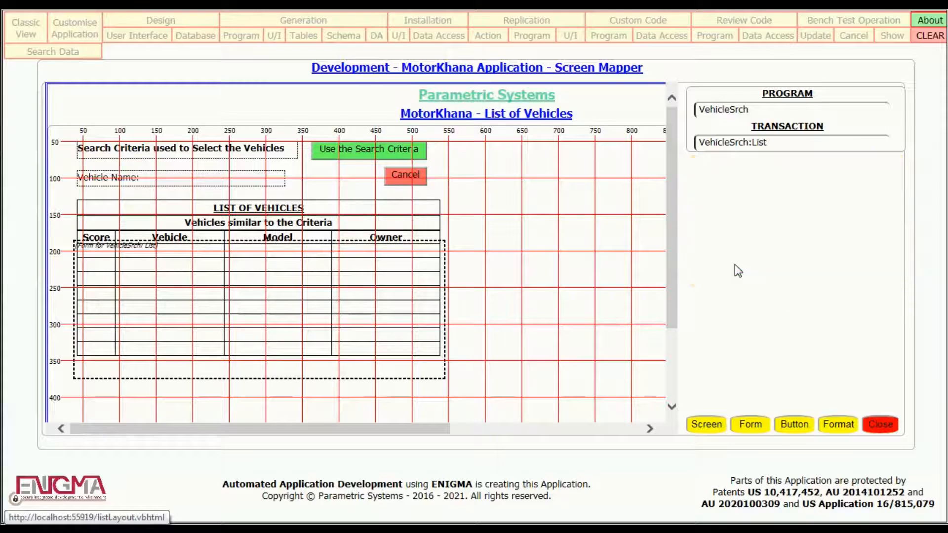
Open the format definition of VehicleSrch:List and examine the Owner and Score column settings and the available sort orders.
{"action": "left_click", "coordinate": [783, 146]}
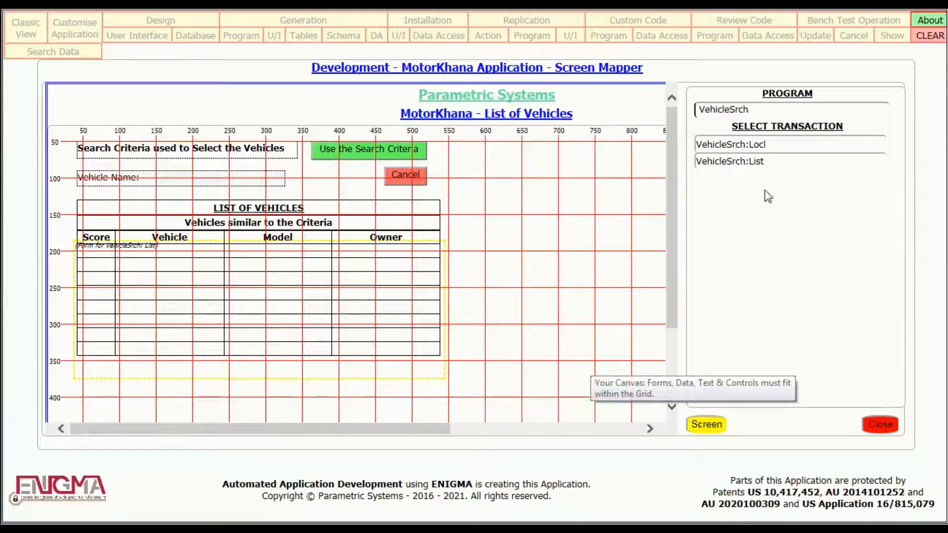
{"action": "left_click", "coordinate": [779, 165]}
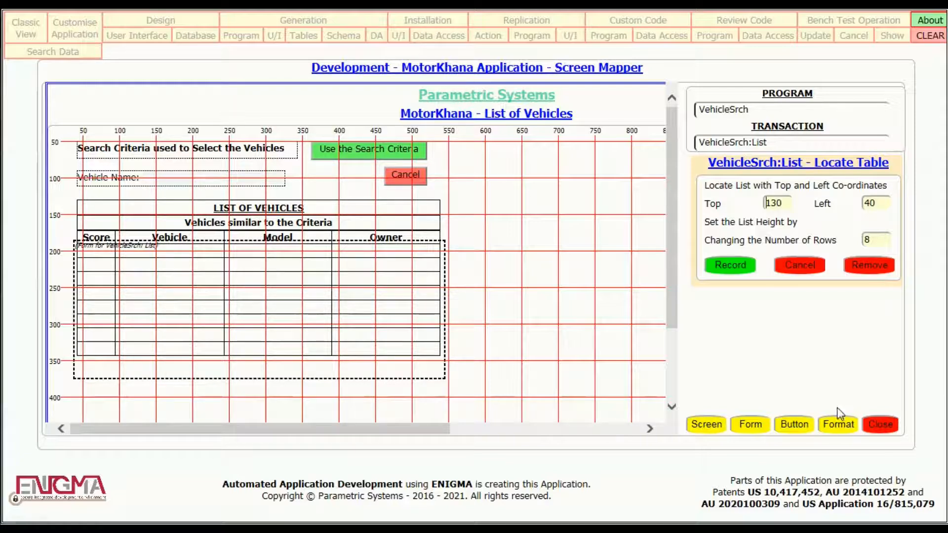
{"action": "left_click", "coordinate": [842, 426]}
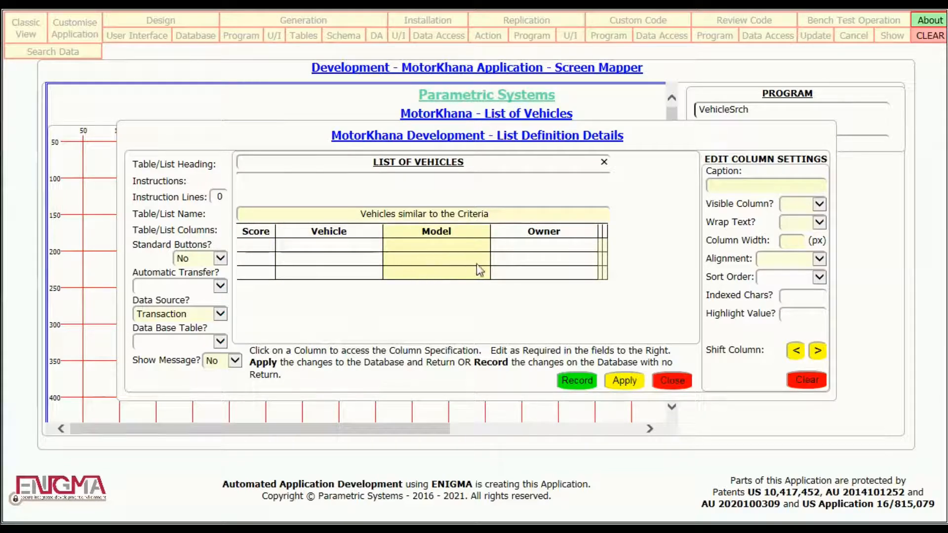
{"action": "left_click", "coordinate": [534, 266]}
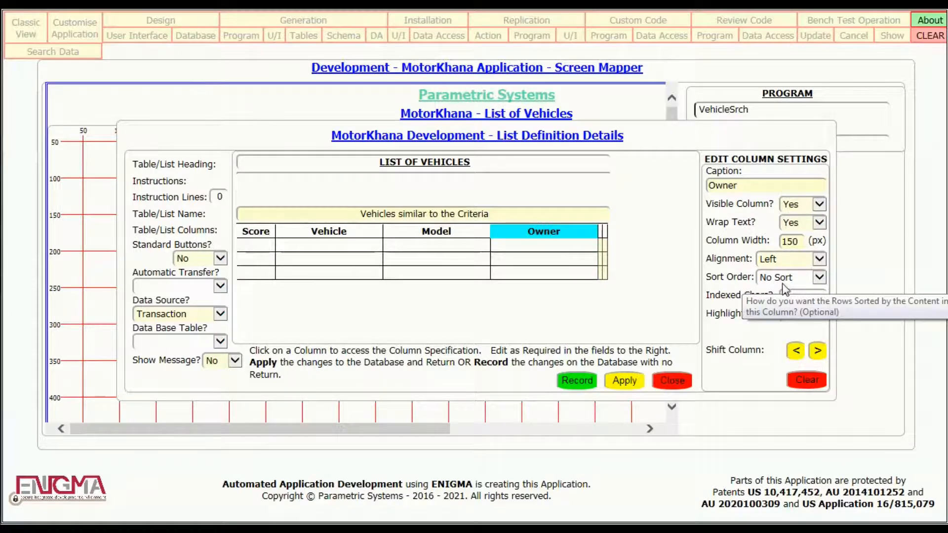
{"action": "left_click", "coordinate": [820, 277]}
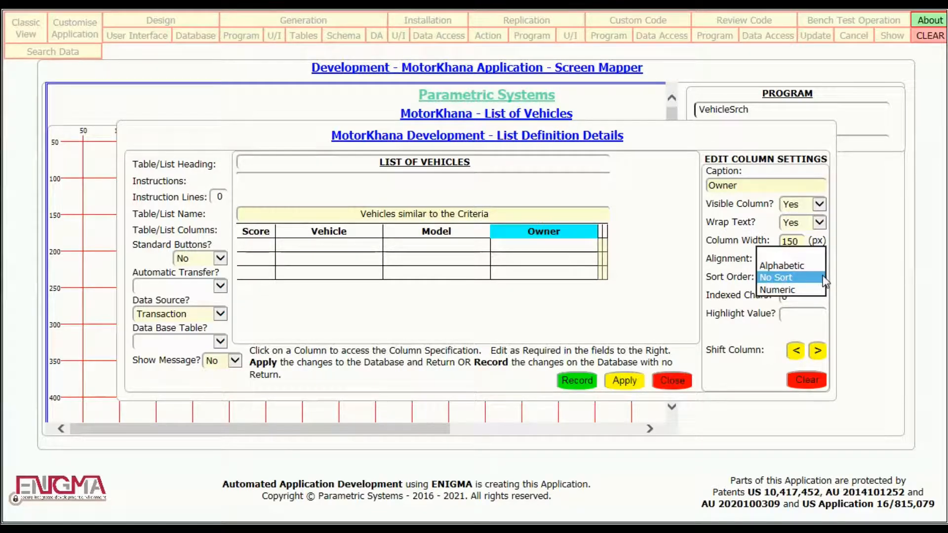
{"action": "left_click", "coordinate": [824, 278]}
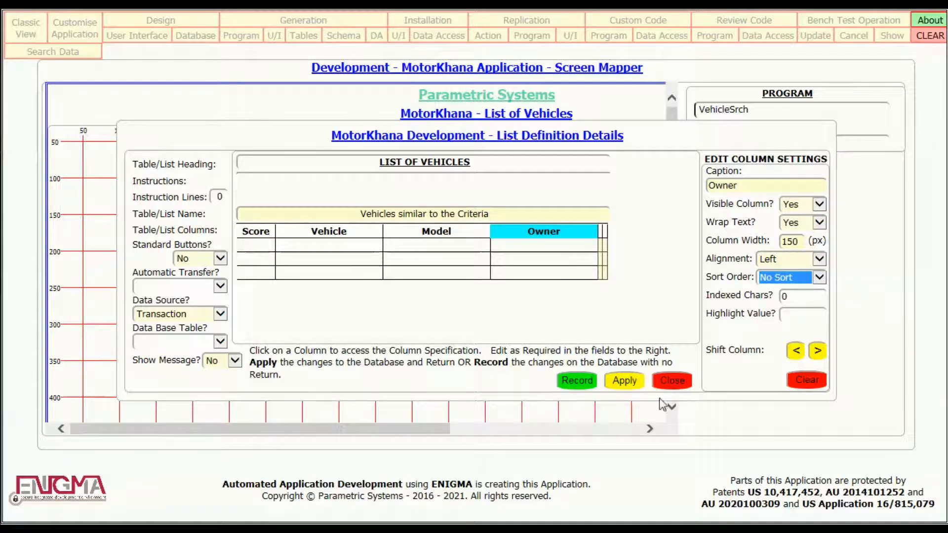
{"action": "left_click", "coordinate": [257, 258]}
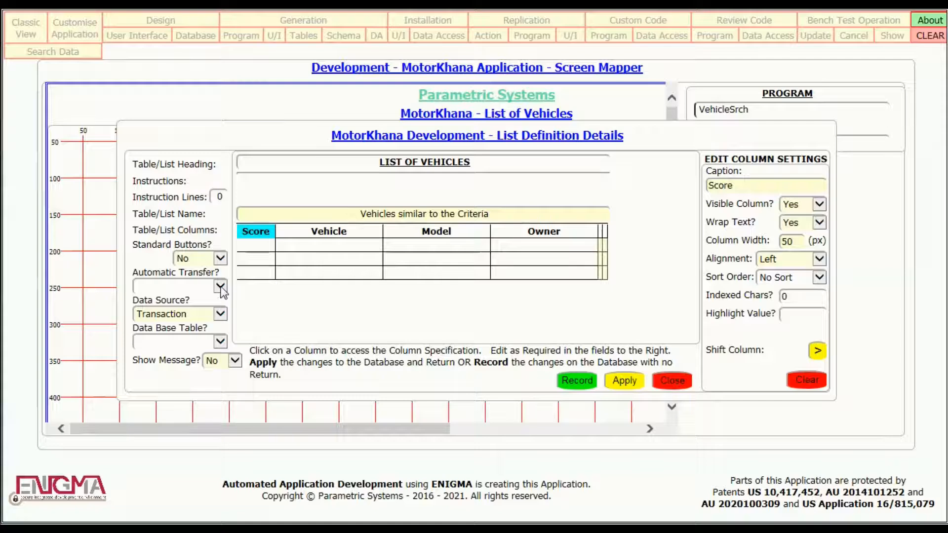
{"action": "left_click", "coordinate": [165, 261]}
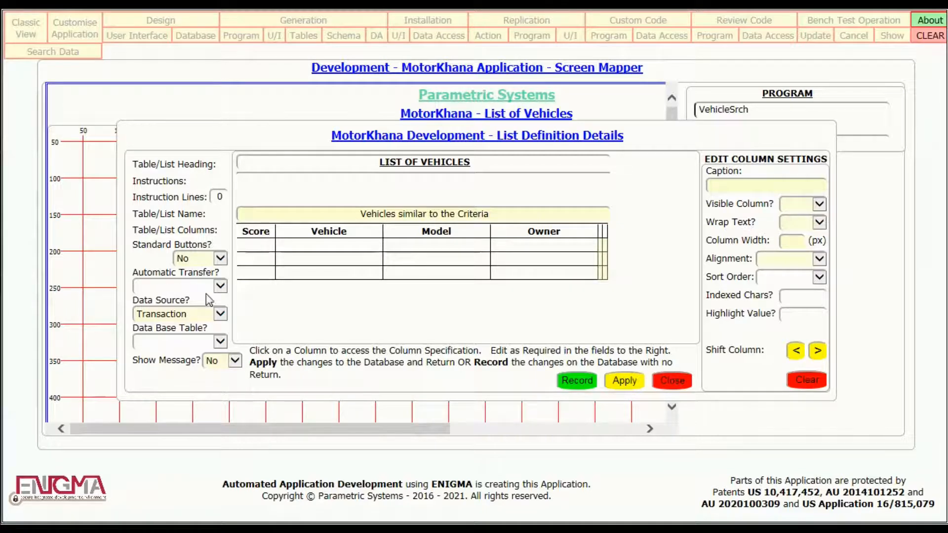
Try an automatic transfer to VehicleMod and the Yes and No options for Show Message, and close the list definition.
{"action": "left_click", "coordinate": [220, 286]}
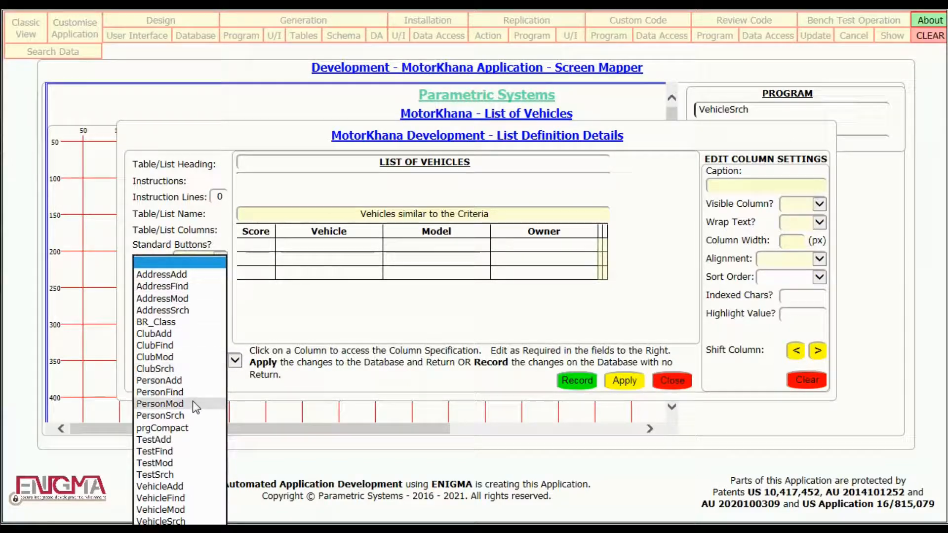
{"action": "left_click", "coordinate": [182, 512]}
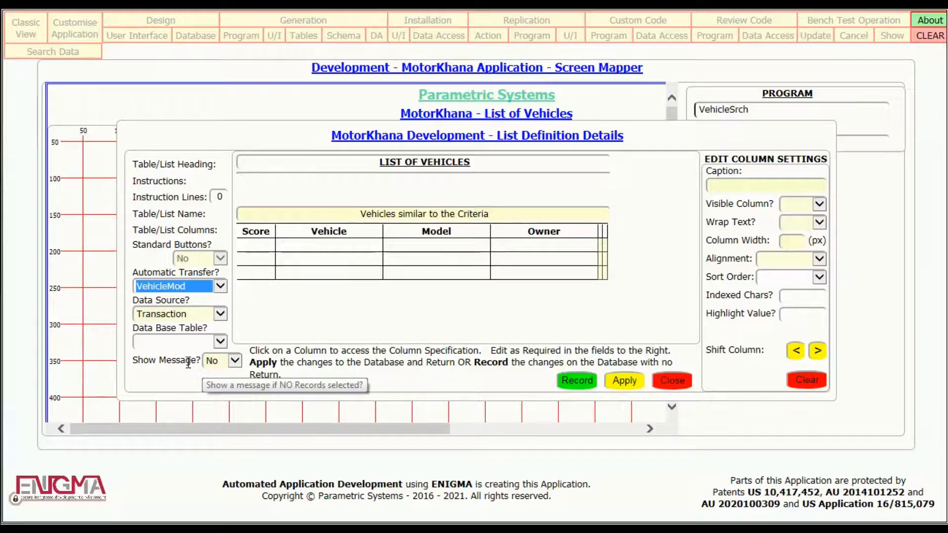
{"action": "left_click", "coordinate": [235, 361]}
{"action": "left_click", "coordinate": [214, 373]}
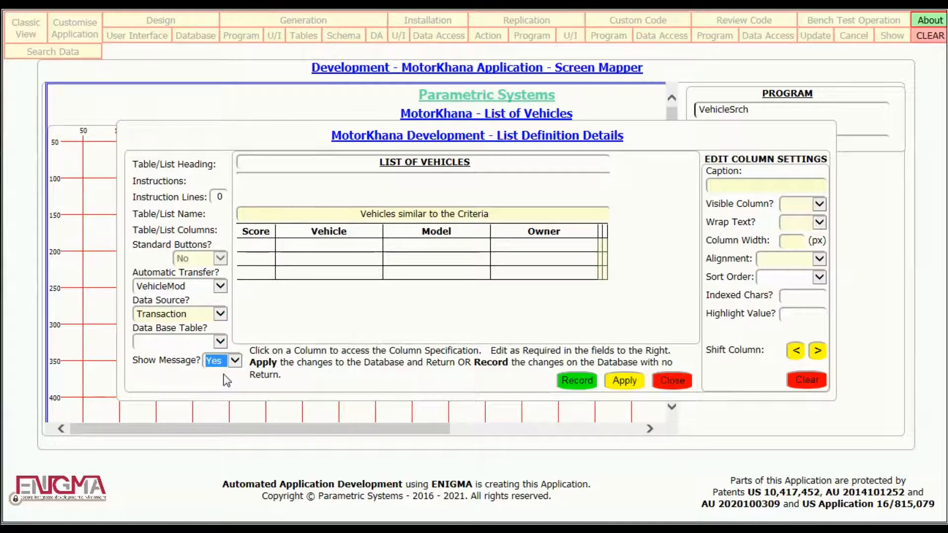
{"action": "left_click", "coordinate": [235, 361]}
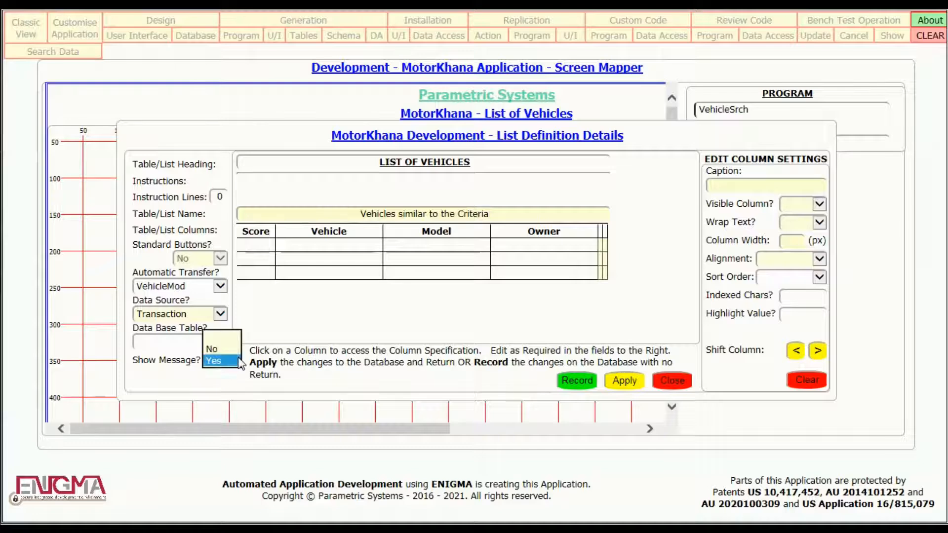
{"action": "left_click", "coordinate": [230, 350]}
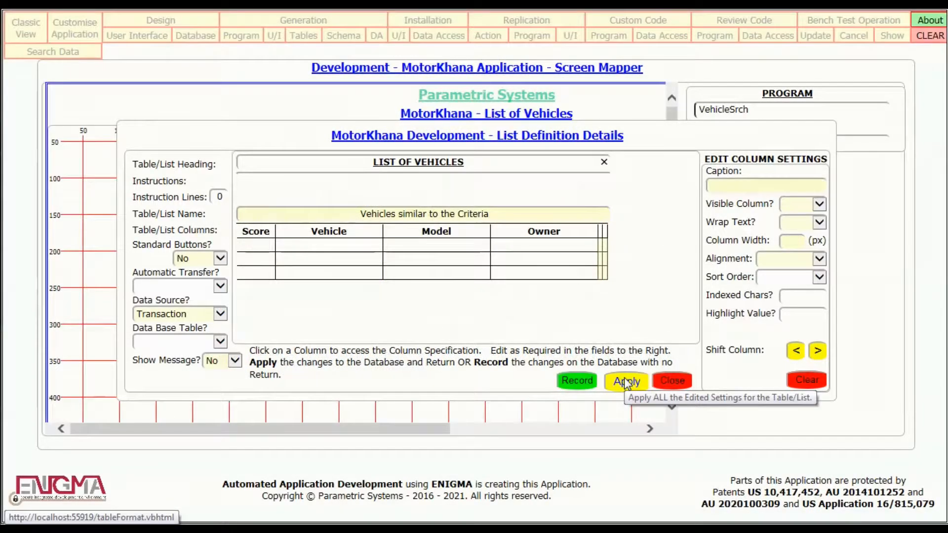
{"action": "left_click", "coordinate": [676, 381]}
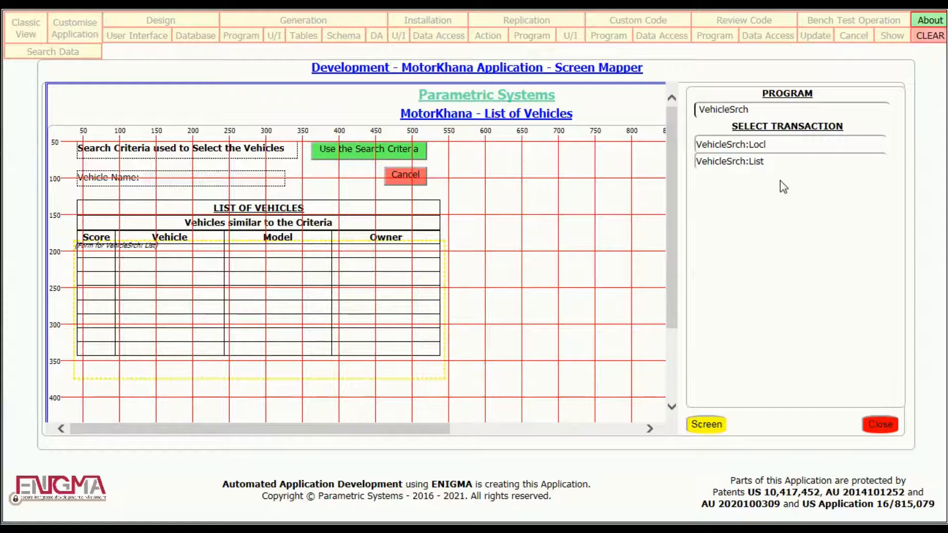
Create a new fixed text for VehicleSrch:List with a text width of 550 and locate it at Top 120.
{"action": "left_click", "coordinate": [780, 147]}
{"action": "left_click", "coordinate": [781, 147]}
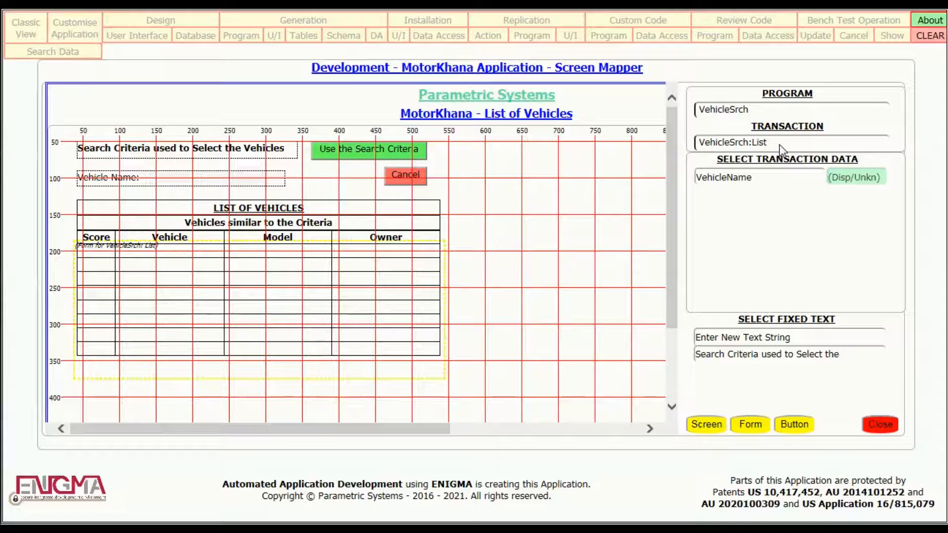
{"action": "left_click", "coordinate": [772, 339]}
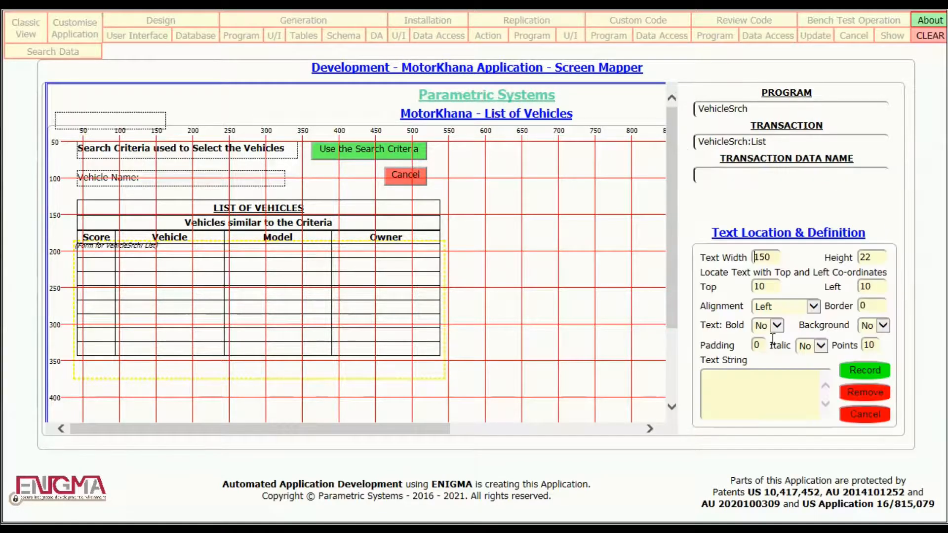
{"action": "key", "text": "Tab"}
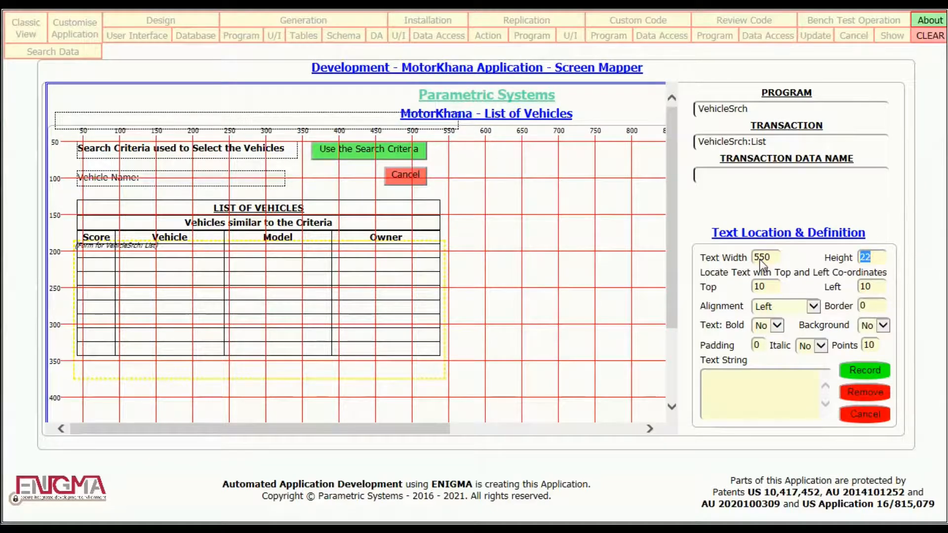
{"action": "left_click", "coordinate": [760, 287]}
{"action": "type", "text": "2"}
{"action": "key", "text": "Tab"}
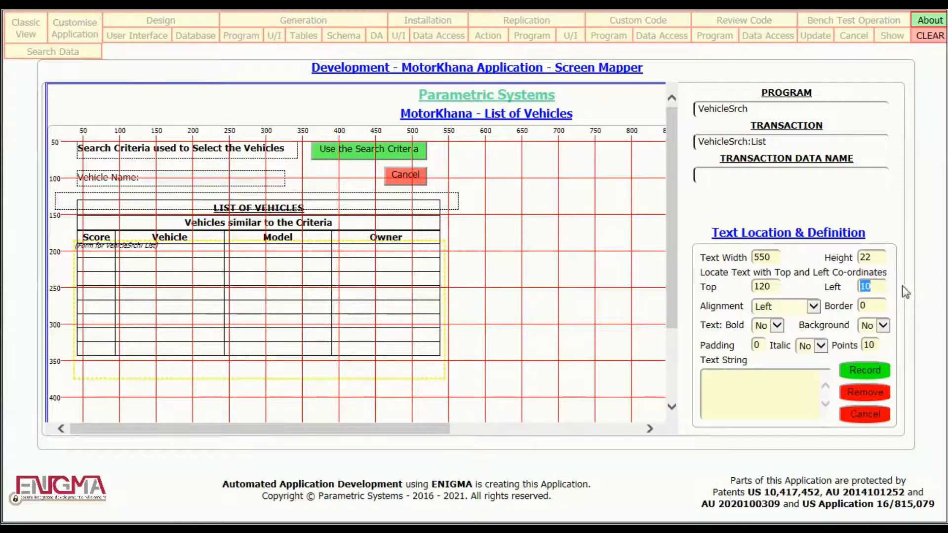
Turn the empty fixed text into a divider line with Height 0 and Border 1, and save it.
{"action": "left_click", "coordinate": [870, 259]}
{"action": "double_click", "coordinate": [869, 258]}
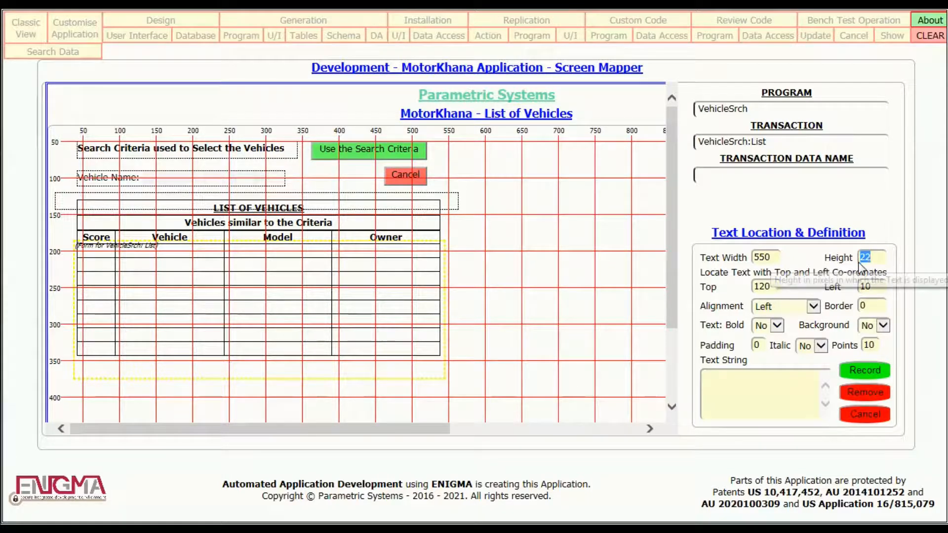
{"action": "type", "text": "0"}
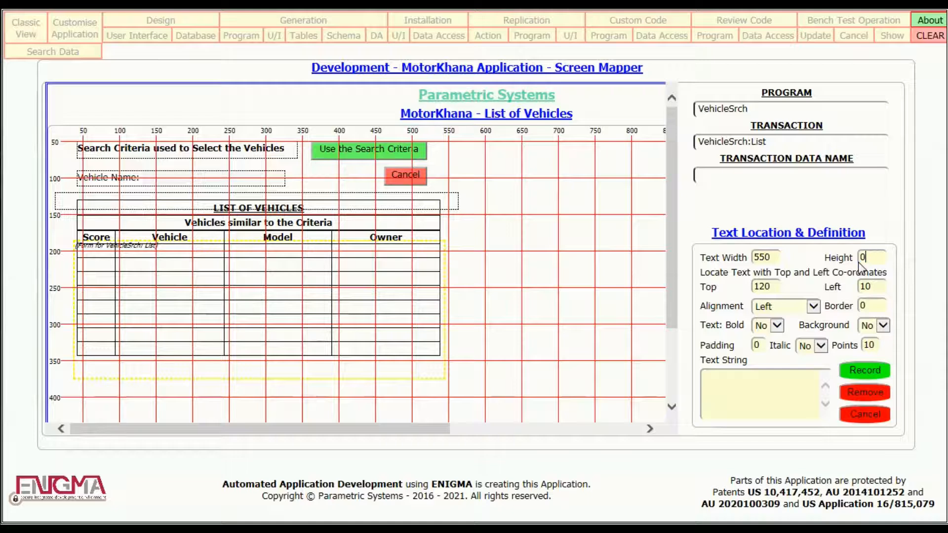
{"action": "double_click", "coordinate": [880, 306]}
{"action": "type", "text": "1"}
{"action": "left_click", "coordinate": [864, 370]}
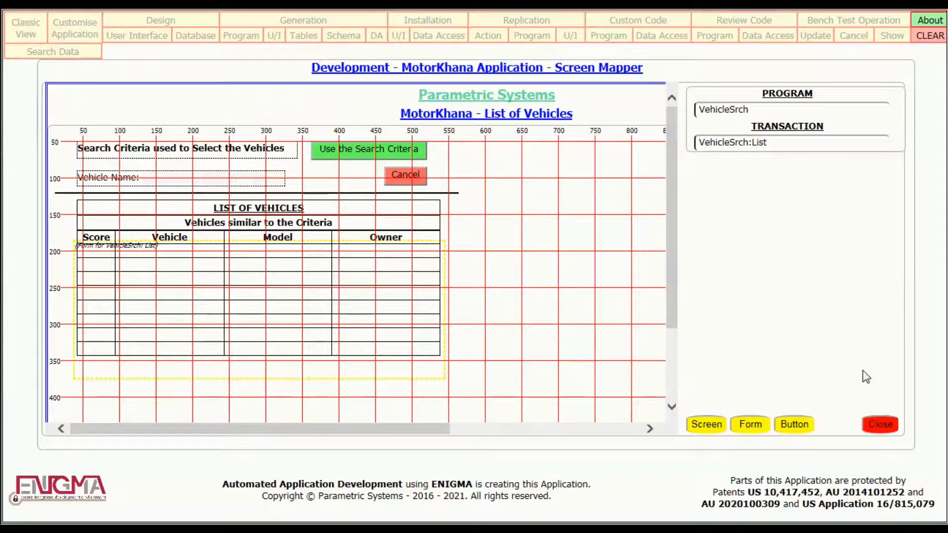
Size the VehicleSrch screen to Width 580 and Height 380, centre it at Left 310, and save it.
{"action": "left_click", "coordinate": [712, 424]}
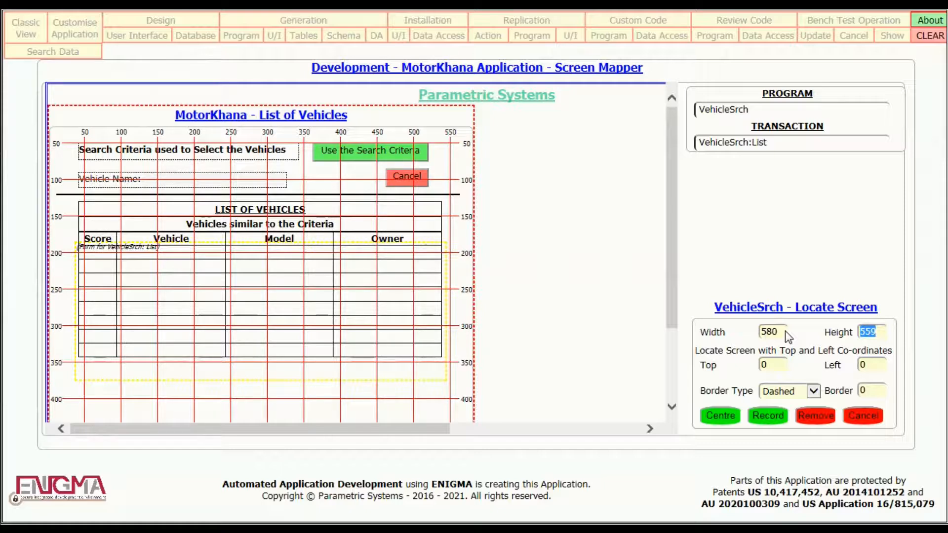
{"action": "type", "text": "380"}
{"action": "key", "text": "Tab"}
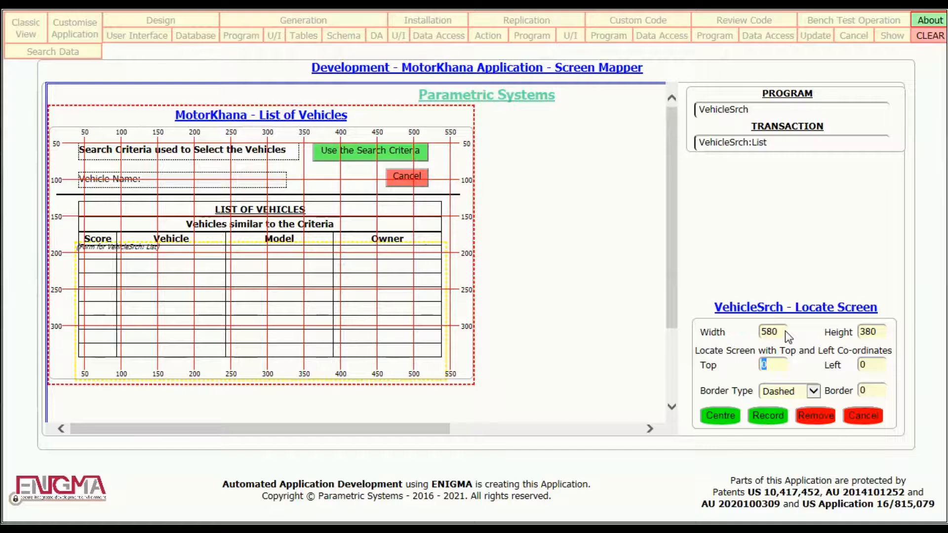
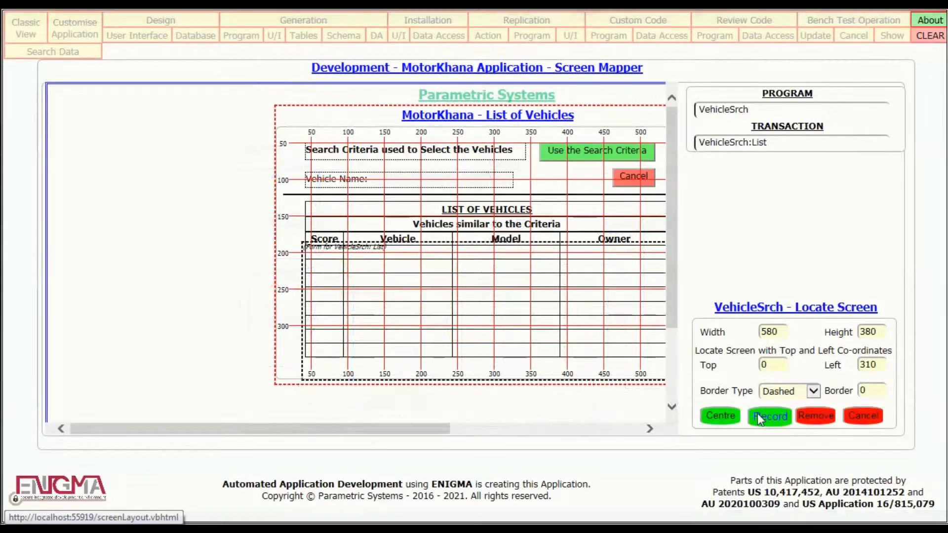
{"action": "left_click", "coordinate": [759, 419]}
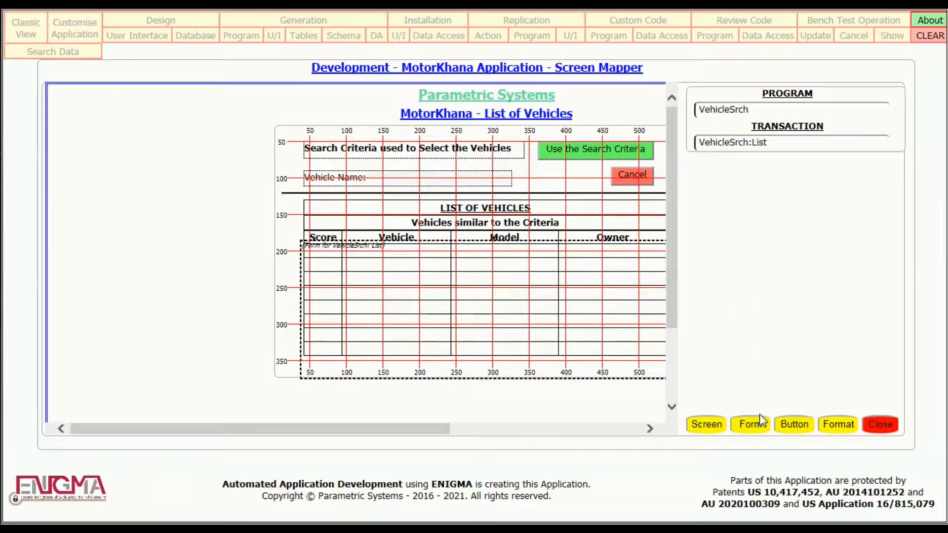
Switch to the BR_Class program and open its BR_Class:Tabl transaction.
{"action": "left_click", "coordinate": [755, 110]}
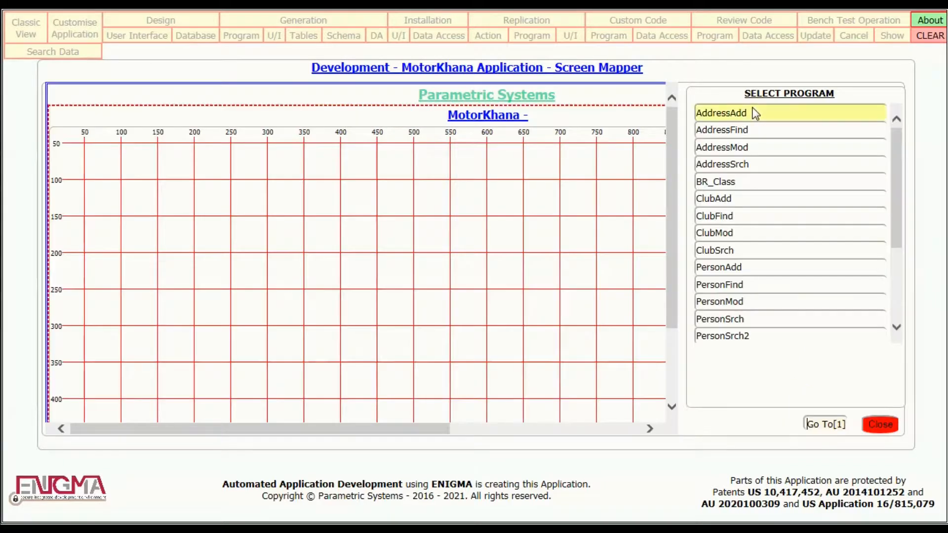
{"action": "left_click", "coordinate": [760, 182]}
{"action": "left_click", "coordinate": [786, 144]}
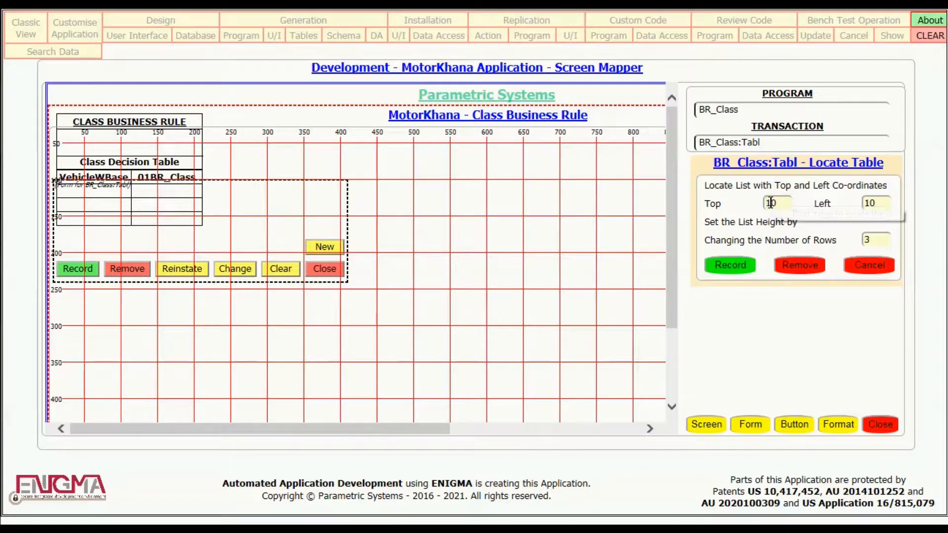
Locate the BR_Class:Tabl table at Top 30 and Left 3 with 4 rows, and save the location.
{"action": "key", "text": "BackSpace"}
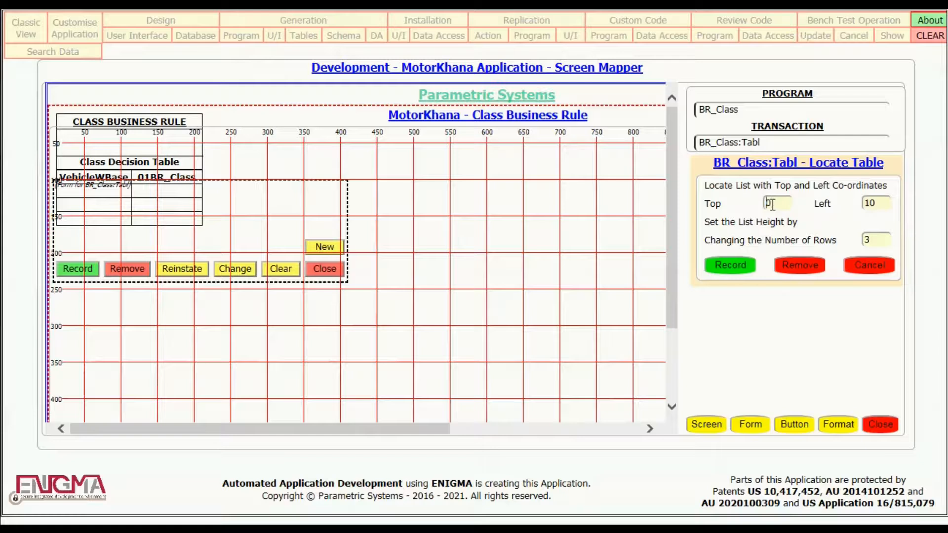
{"action": "type", "text": "3"}
{"action": "key", "text": "Tab"}
{"action": "type", "text": "3"}
{"action": "key", "text": "Tab"}
{"action": "type", "text": "4"}
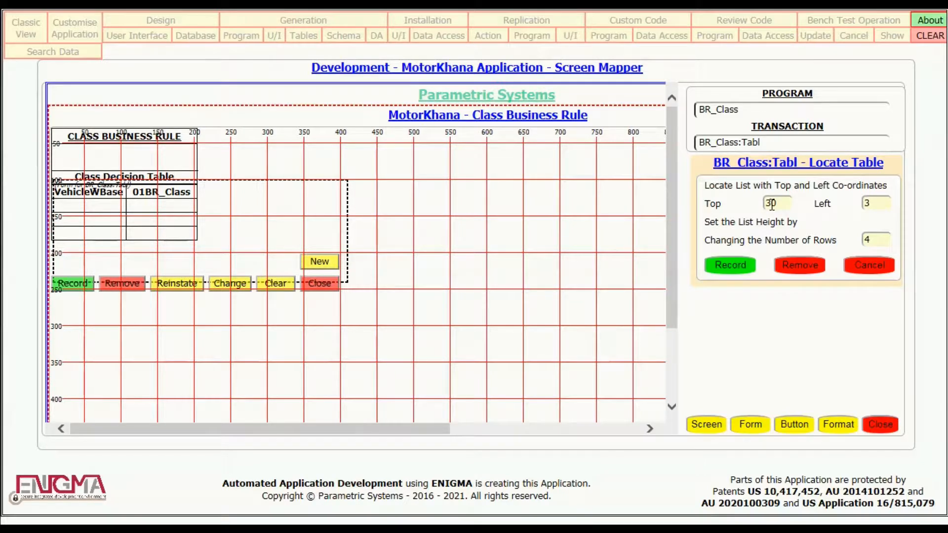
{"action": "left_click", "coordinate": [744, 266]}
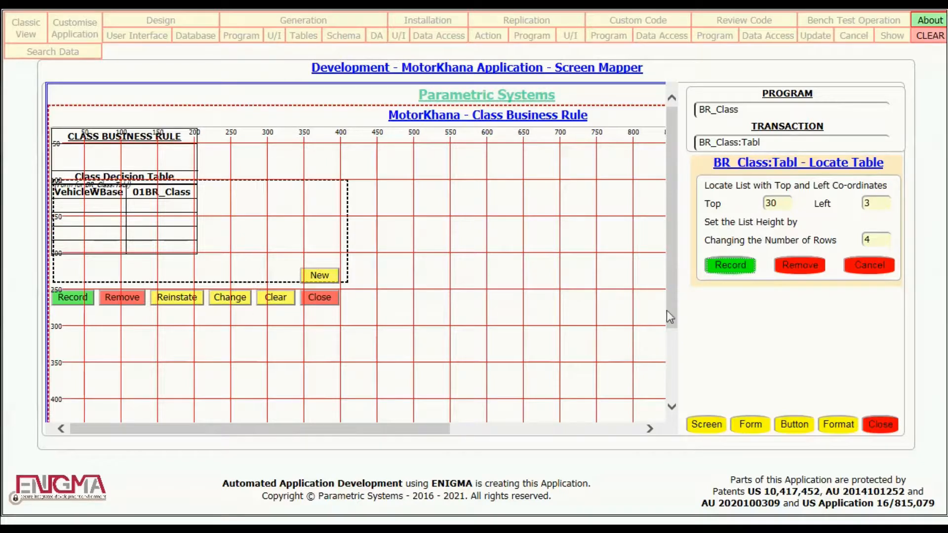
{"action": "left_click", "coordinate": [742, 267]}
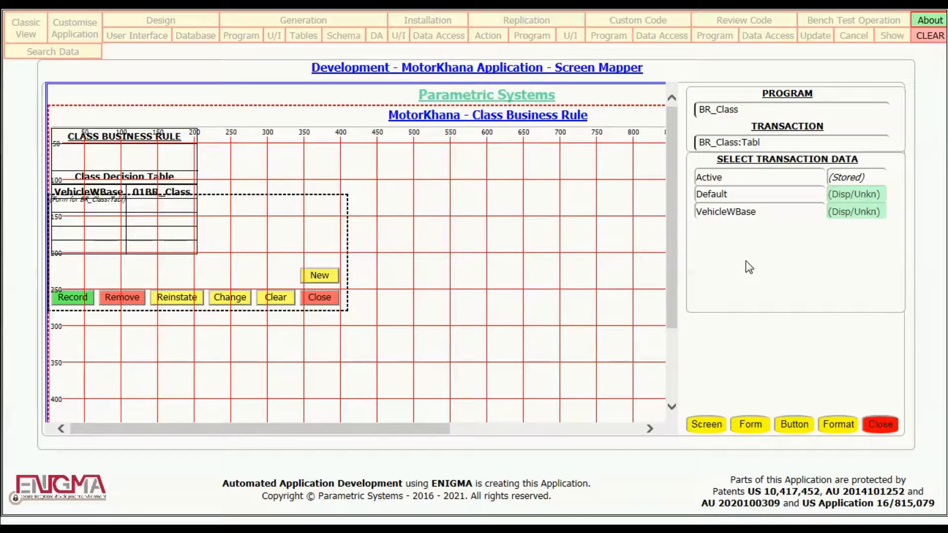
Place the VehicleWBase data field at Top 205 and Left 50 with its caption Above, and save it.
{"action": "left_click", "coordinate": [785, 217]}
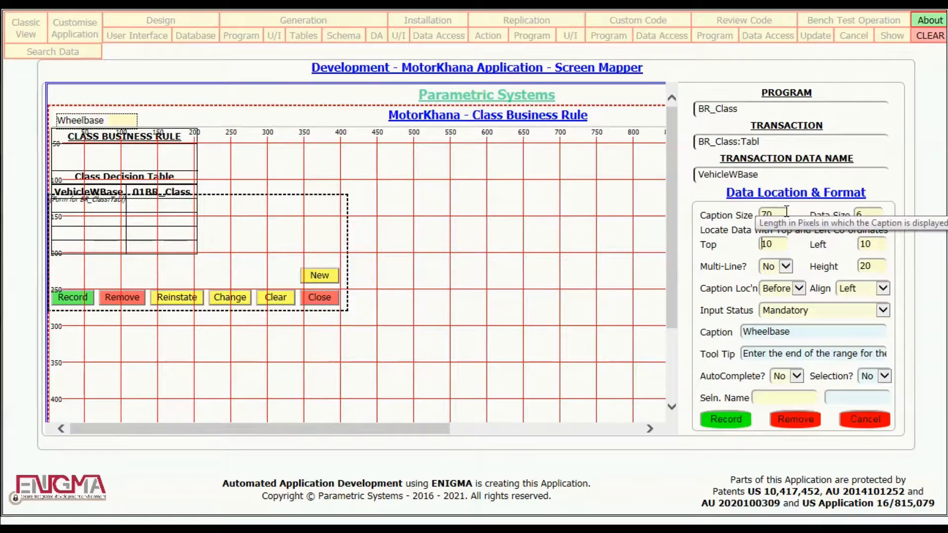
{"action": "double_click", "coordinate": [772, 246]}
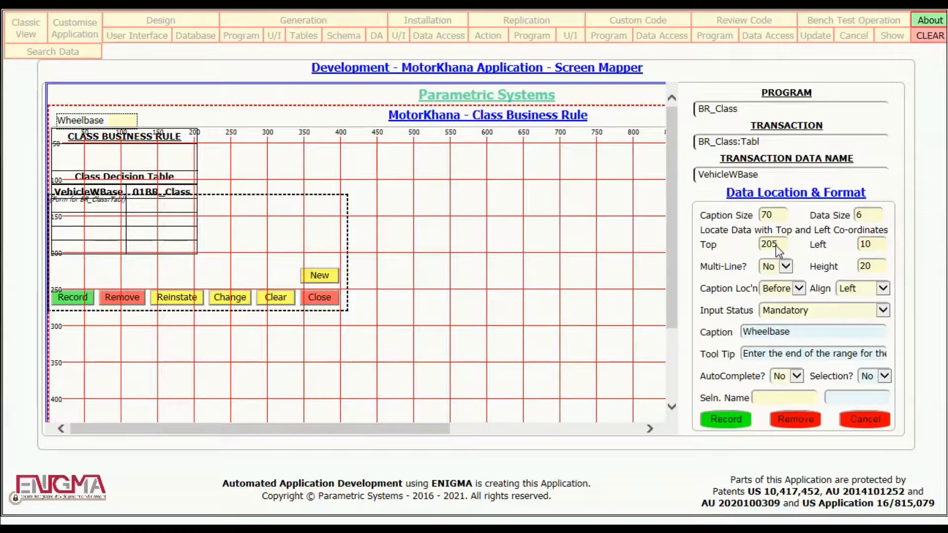
{"action": "type", "text": "205"}
{"action": "key", "text": "Tab"}
{"action": "type", "text": "50"}
{"action": "key", "text": "Tab"}
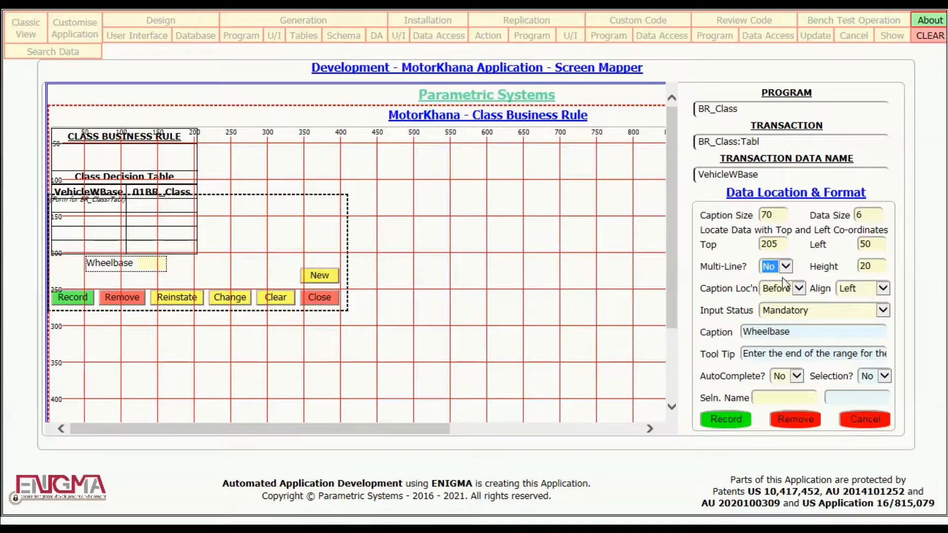
{"action": "left_click", "coordinate": [798, 290]}
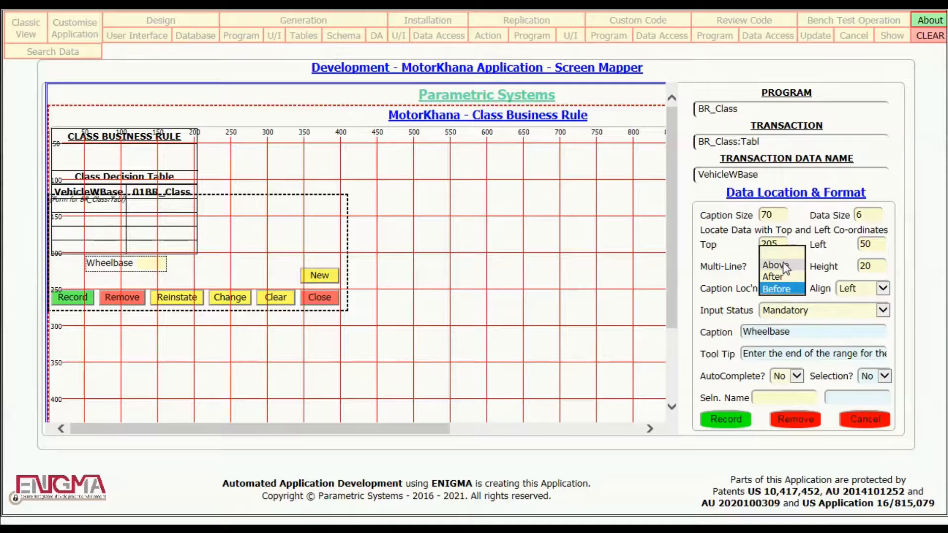
{"action": "left_click", "coordinate": [785, 267]}
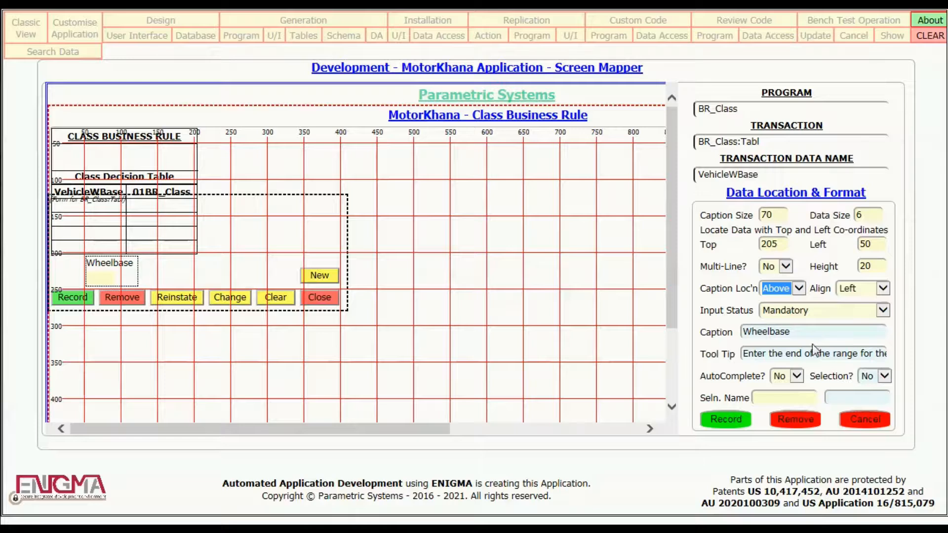
{"action": "left_click", "coordinate": [725, 418]}
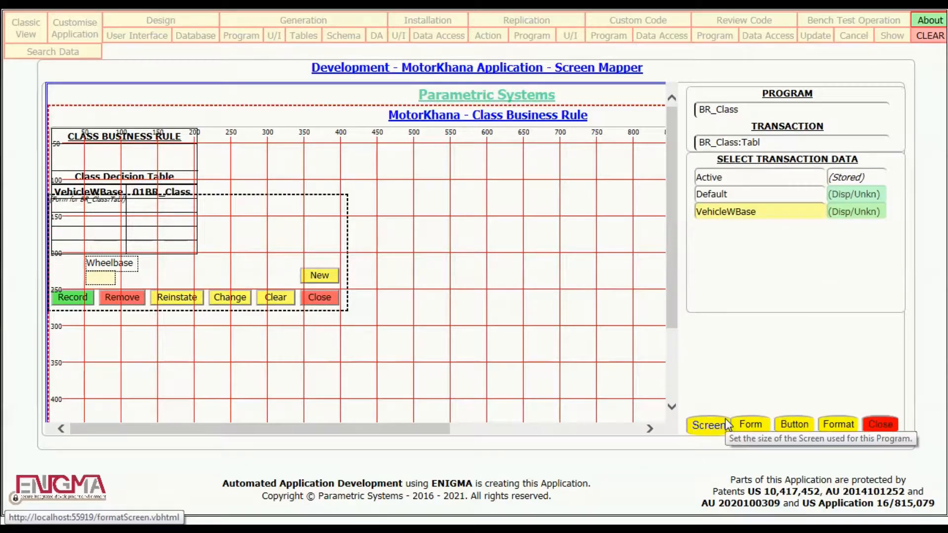
Place the Default field at Top 205, Left 150 with the caption Class Above, Caption Size 40 and Data Size 6, and save it.
{"action": "left_click", "coordinate": [760, 195]}
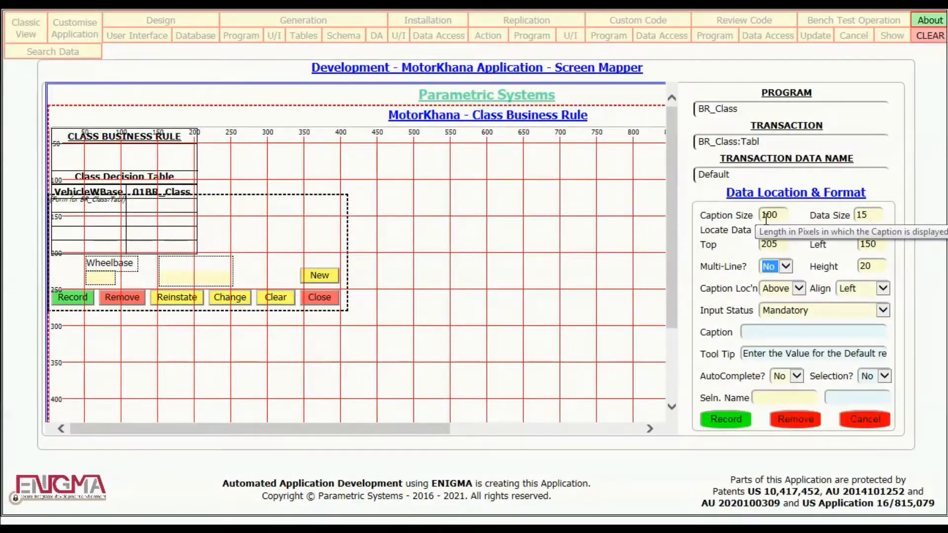
{"action": "left_click_drag", "start_coordinate": [763, 215], "coordinate": [778, 223]}
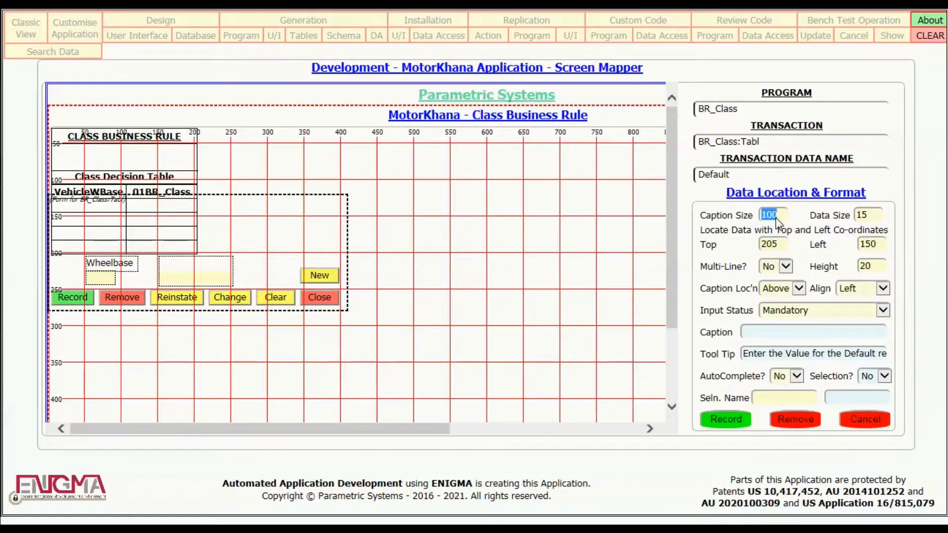
{"action": "type", "text": "40"}
{"action": "double_click", "coordinate": [867, 215]}
{"action": "type", "text": "6"}
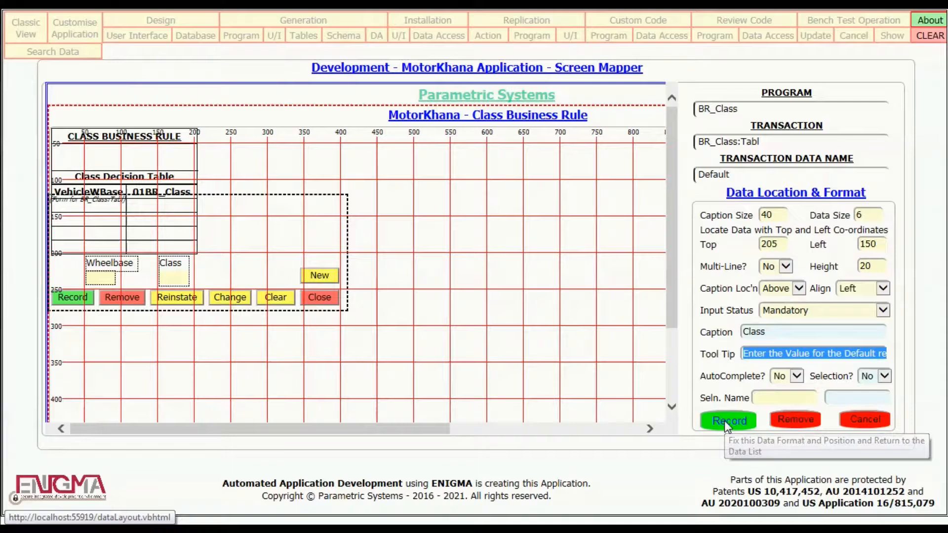
{"action": "left_click", "coordinate": [724, 421]}
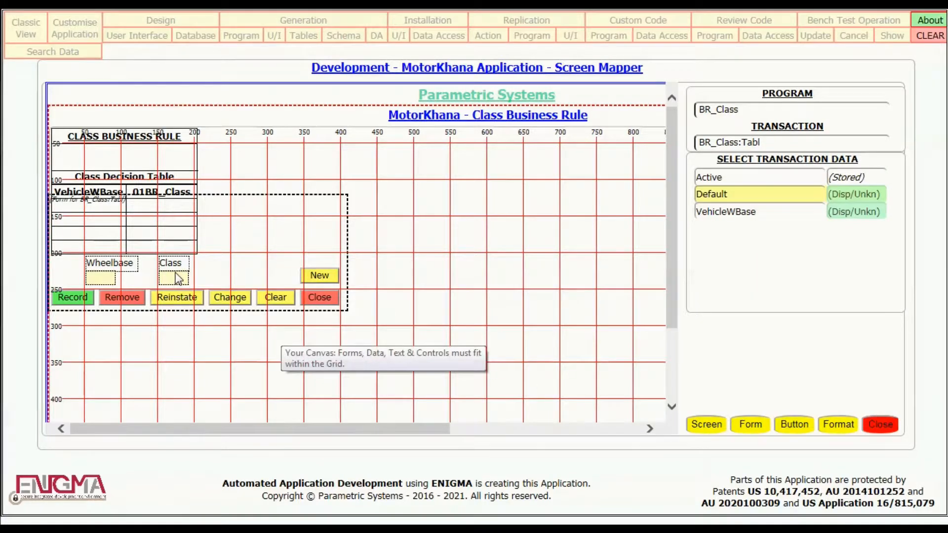
Relocate the class table to Left 30, save it, and shift the Wheelbase and Class fields back beneath their table columns.
{"action": "mouse_move", "coordinate": [174, 272]}
{"action": "left_mouse_down"}
{"action": "mouse_move", "coordinate": [370, 271]}
{"action": "mouse_move", "coordinate": [174, 271]}
{"action": "left_mouse_up"}
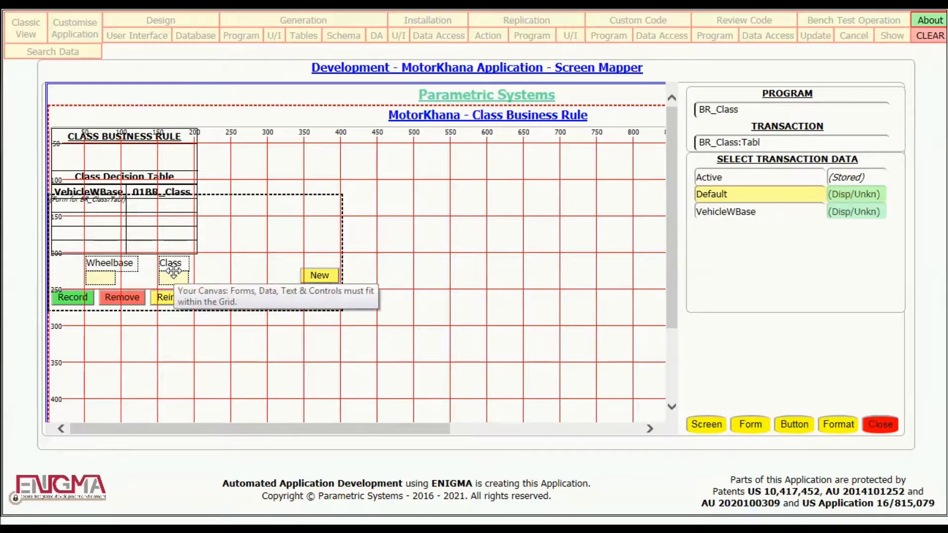
{"action": "left_click", "coordinate": [766, 143]}
{"action": "left_click", "coordinate": [877, 204]}
{"action": "type", "text": "0"}
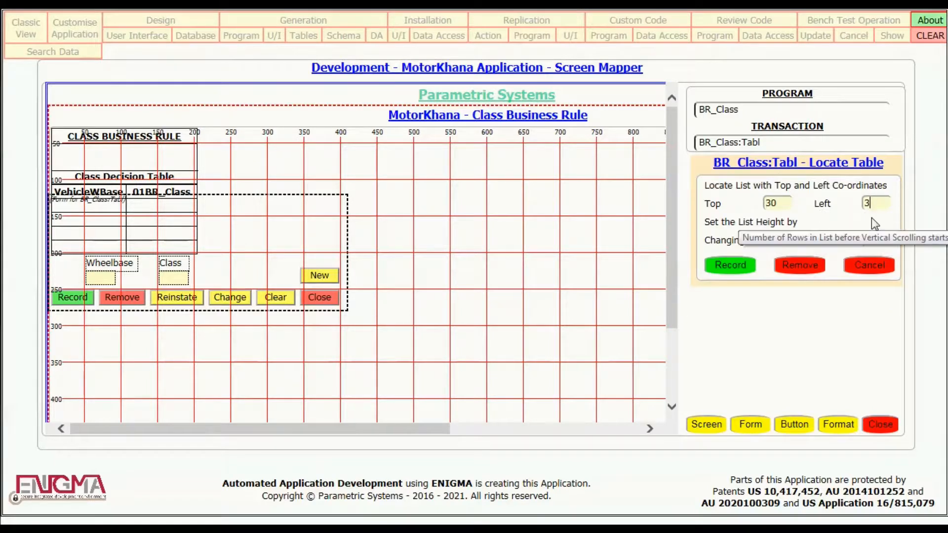
{"action": "key", "text": "Tab"}
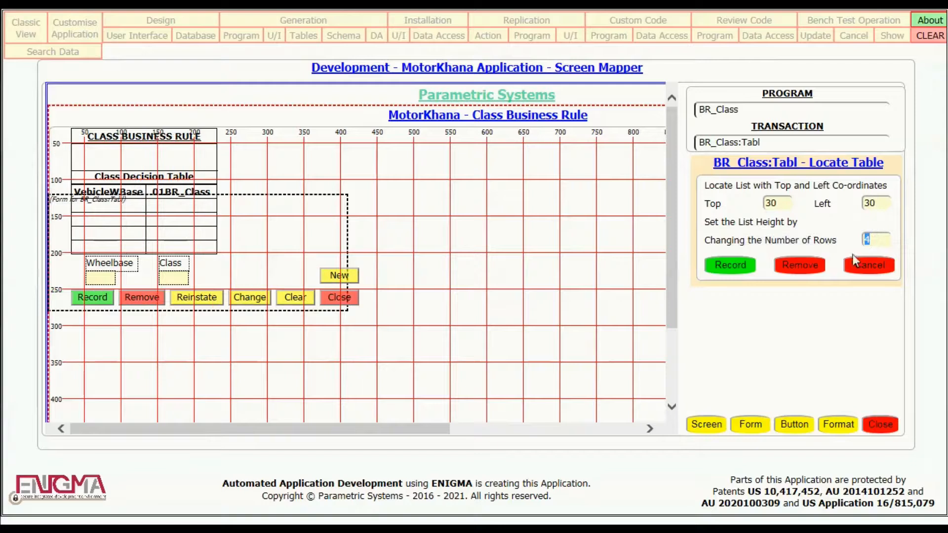
{"action": "left_click", "coordinate": [732, 271]}
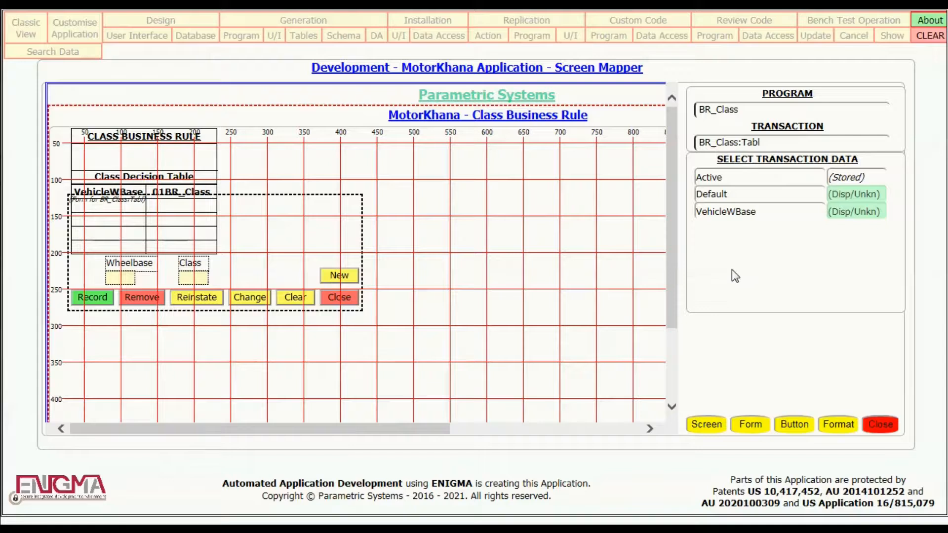
{"action": "left_click_drag", "start_coordinate": [124, 274], "coordinate": [99, 268]}
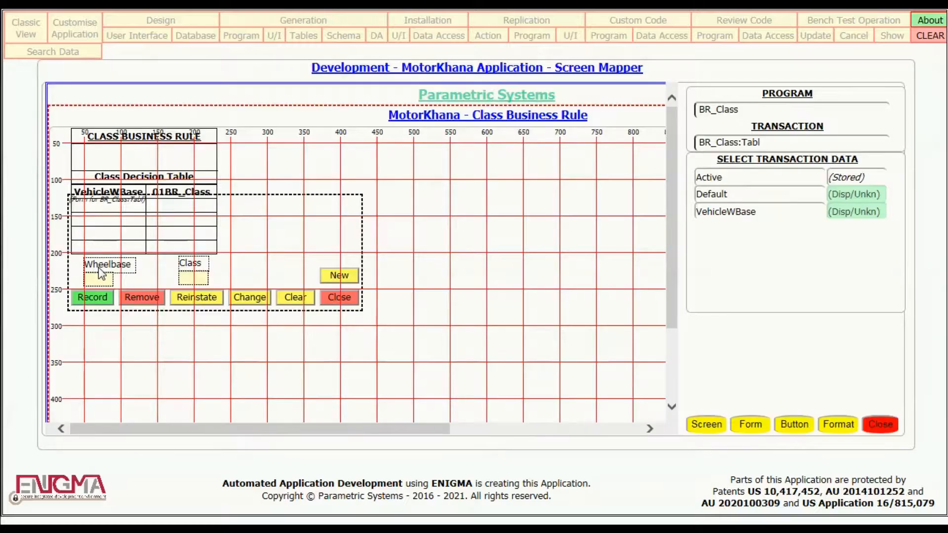
{"action": "left_click_drag", "start_coordinate": [195, 266], "coordinate": [176, 265]}
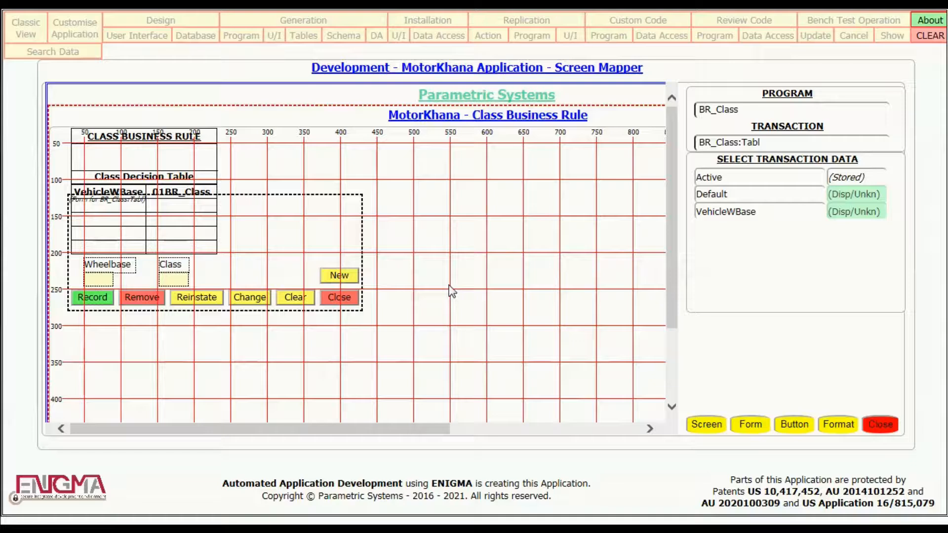
Caption the class decision table's columns Wheelbase and Class in the list definition, and record the changes.
{"action": "left_click", "coordinate": [850, 428]}
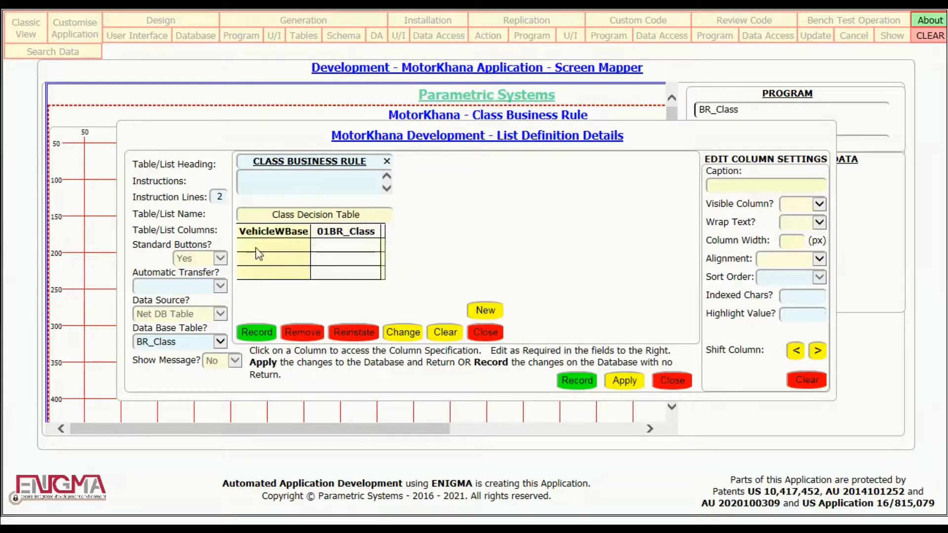
{"action": "left_click", "coordinate": [278, 230]}
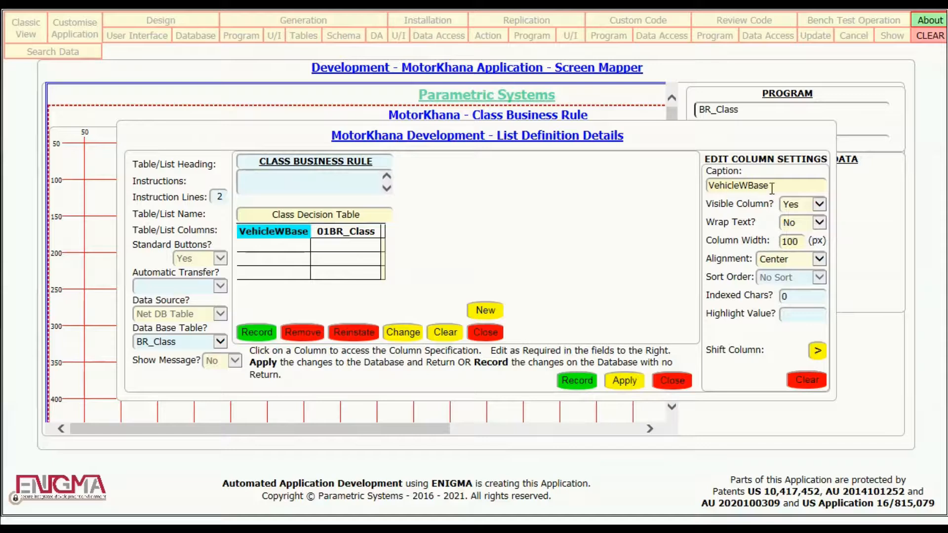
{"action": "left_click_drag", "start_coordinate": [773, 186], "coordinate": [711, 202]}
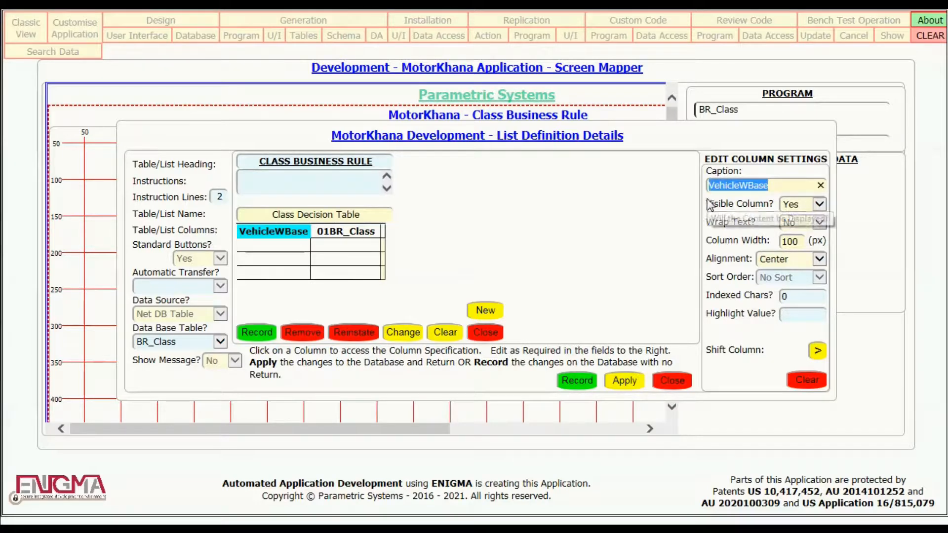
{"action": "type", "text": "Wheelbase"}
{"action": "left_click", "coordinate": [625, 381]}
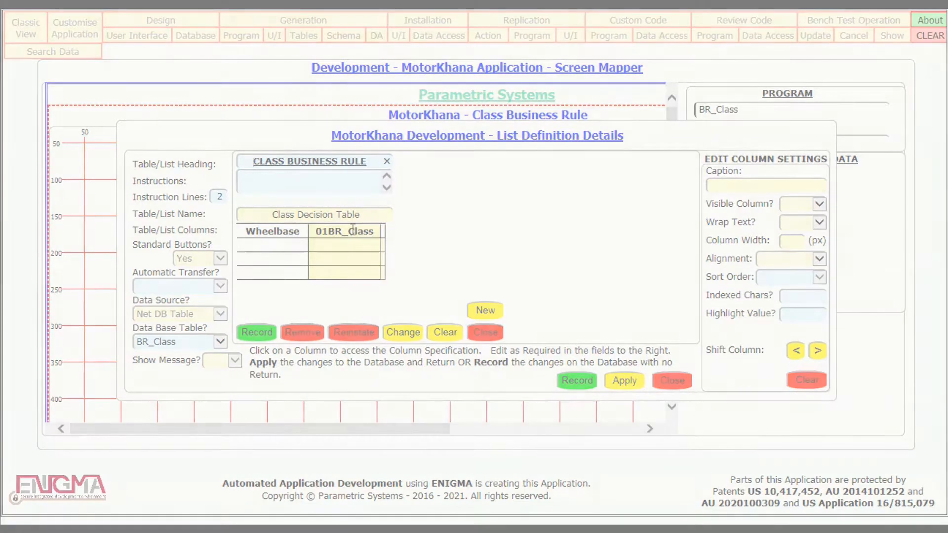
{"action": "left_click", "coordinate": [353, 228]}
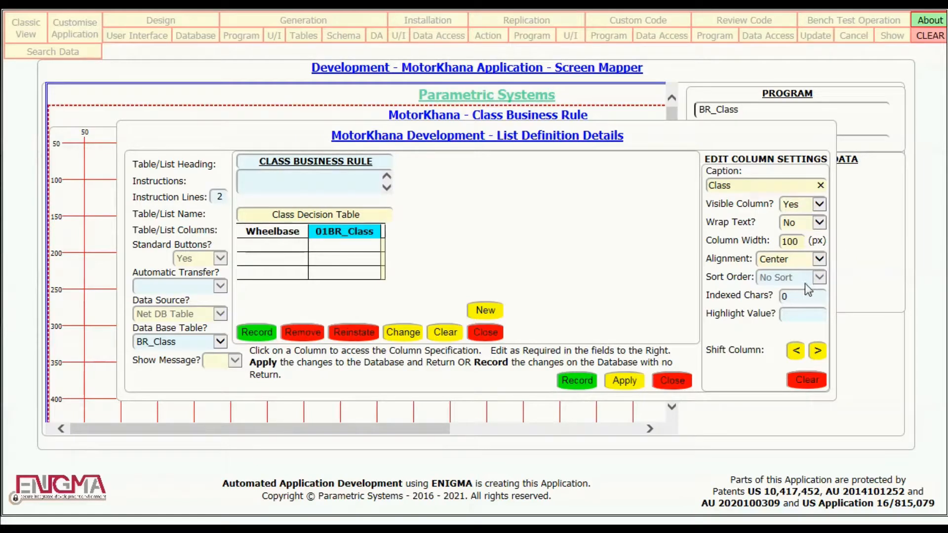
{"action": "left_click", "coordinate": [578, 383]}
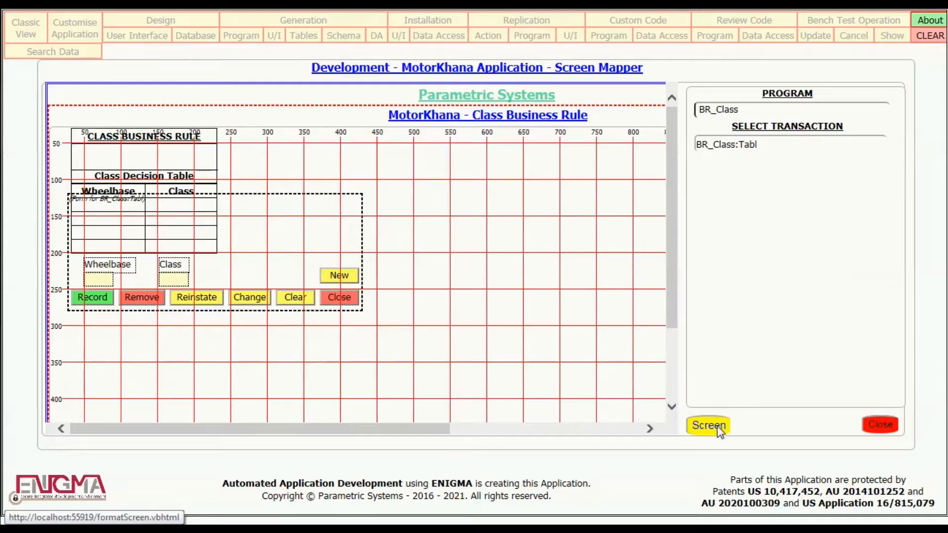
Size the BR_Class screen to Width 450 and Height 290, save it, and return to the program selection.
{"action": "left_click", "coordinate": [711, 426]}
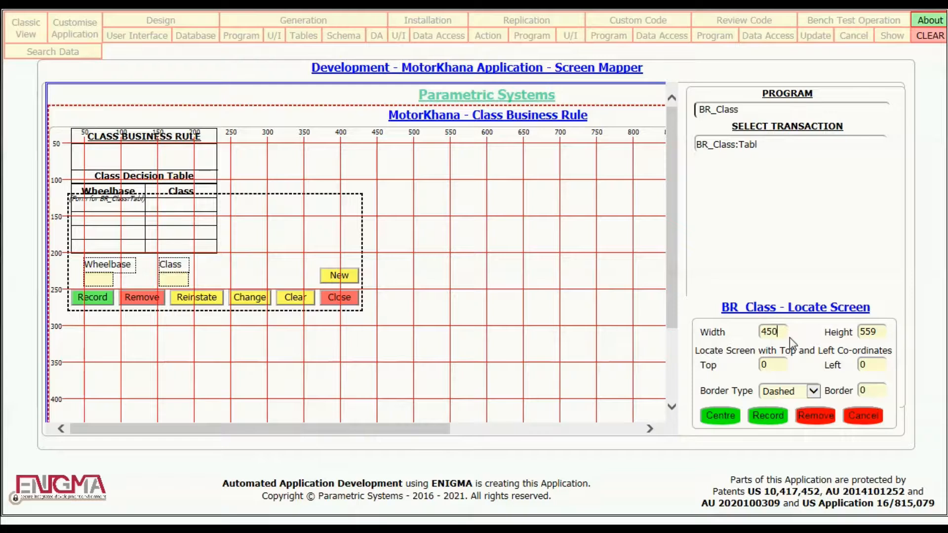
{"action": "left_click", "coordinate": [764, 416]}
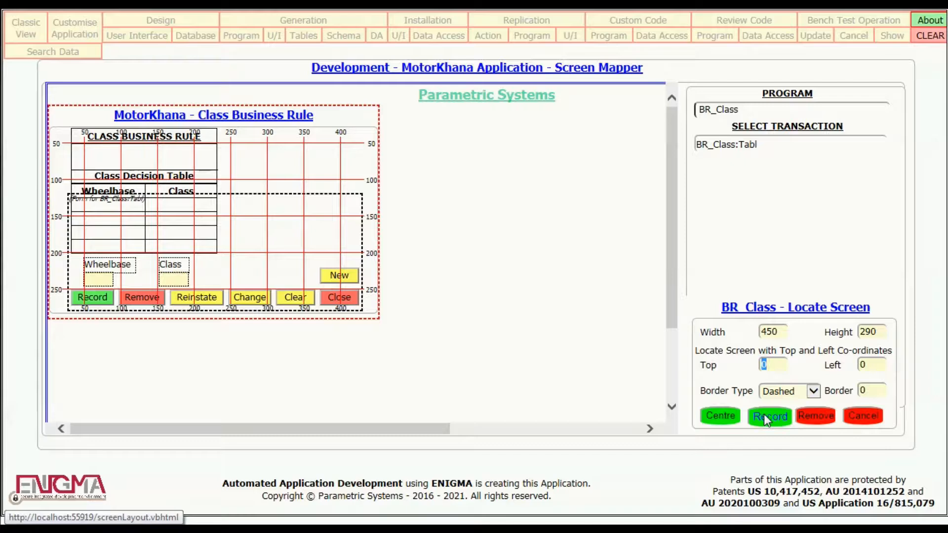
{"action": "left_click", "coordinate": [783, 112]}
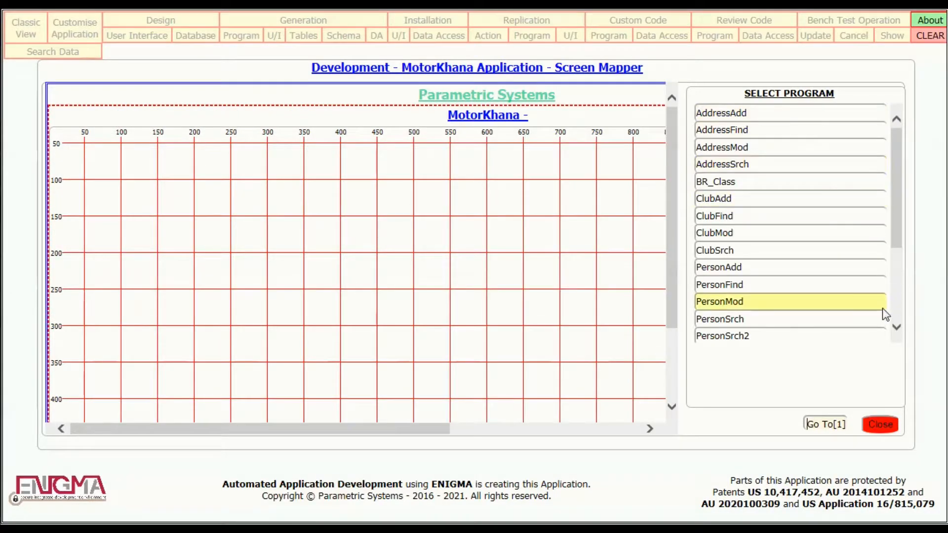
Record the Select Owner button of the VehicleAdd:Add transaction with PersonSrch2 as its transfer program, and leave the screen mapper.
{"action": "scroll", "coordinate": [898, 310], "scroll_direction": "down", "scroll_amount": 3}
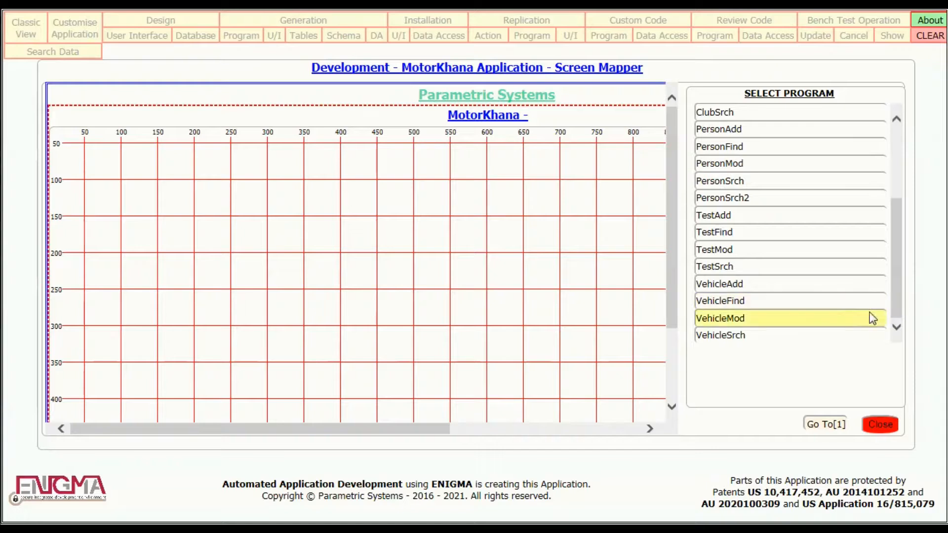
{"action": "left_click", "coordinate": [787, 284]}
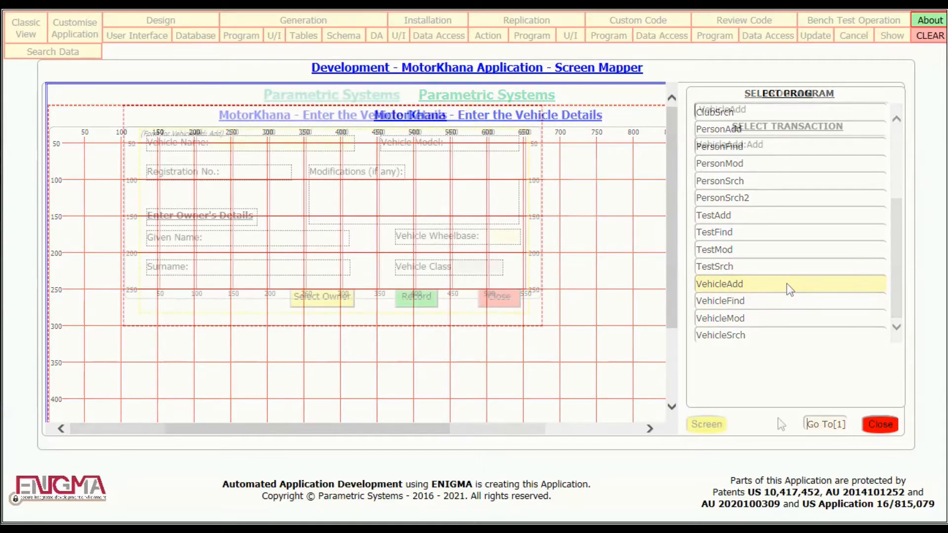
{"action": "left_click", "coordinate": [813, 146]}
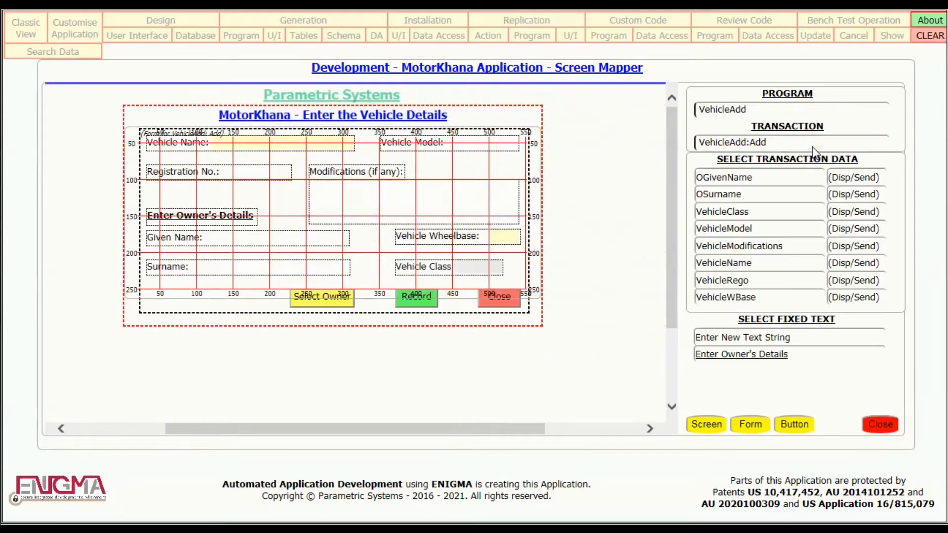
{"action": "left_click", "coordinate": [795, 427]}
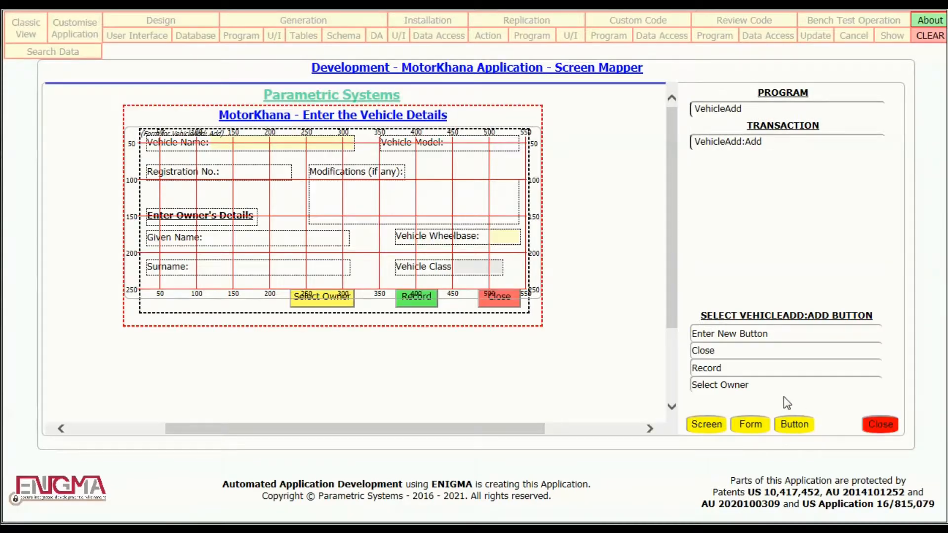
{"action": "left_click", "coordinate": [773, 384]}
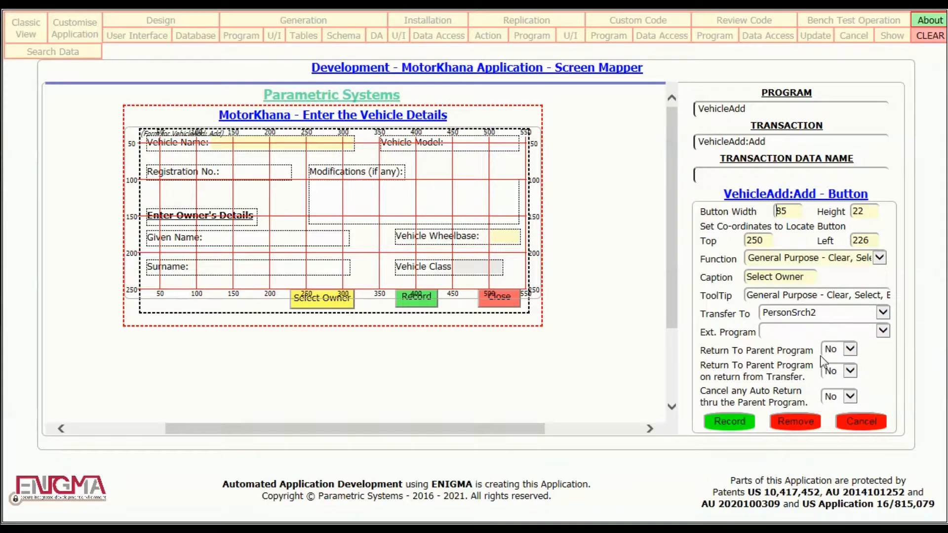
{"action": "left_click", "coordinate": [736, 420]}
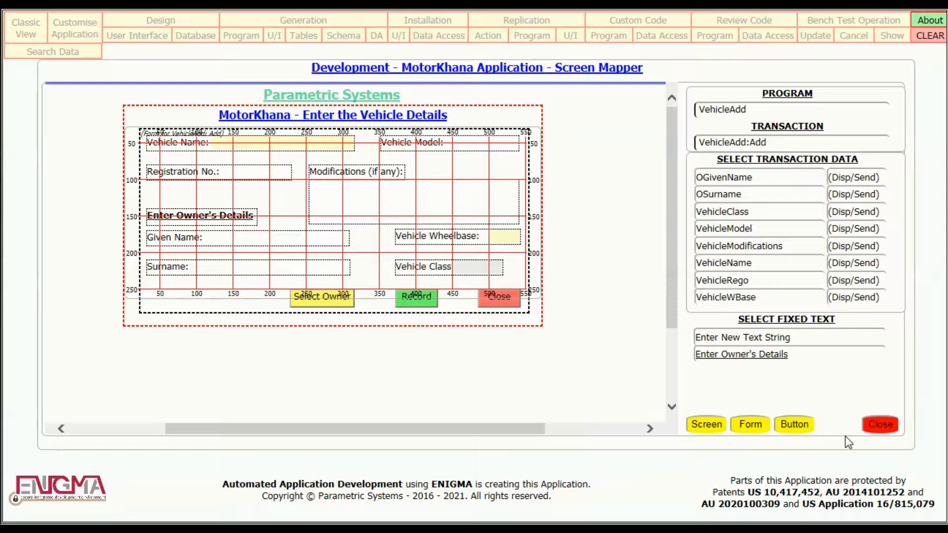
{"action": "left_click", "coordinate": [879, 427]}
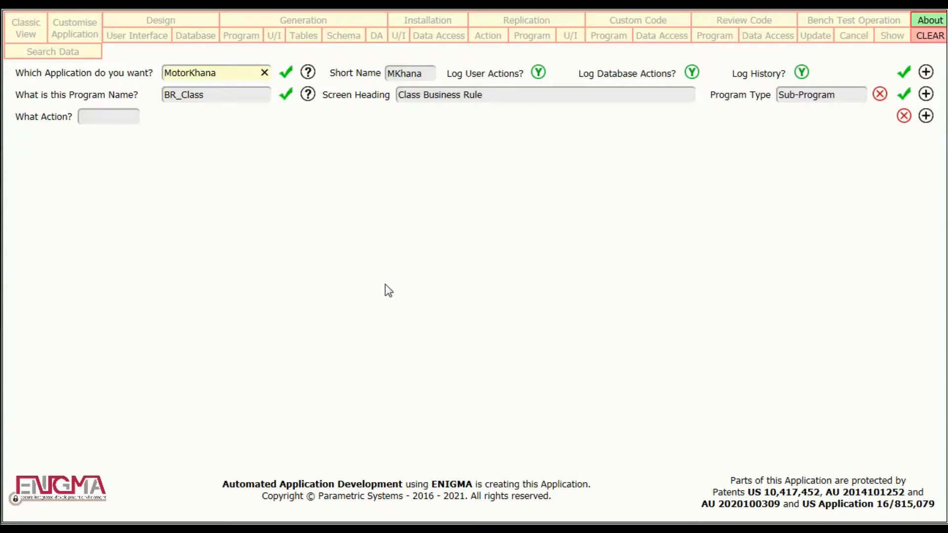
Create the program VehicleMod with the screen heading Change the Vehicle Details and type Sub-Program, and save it.
{"action": "left_click", "coordinate": [254, 95]}
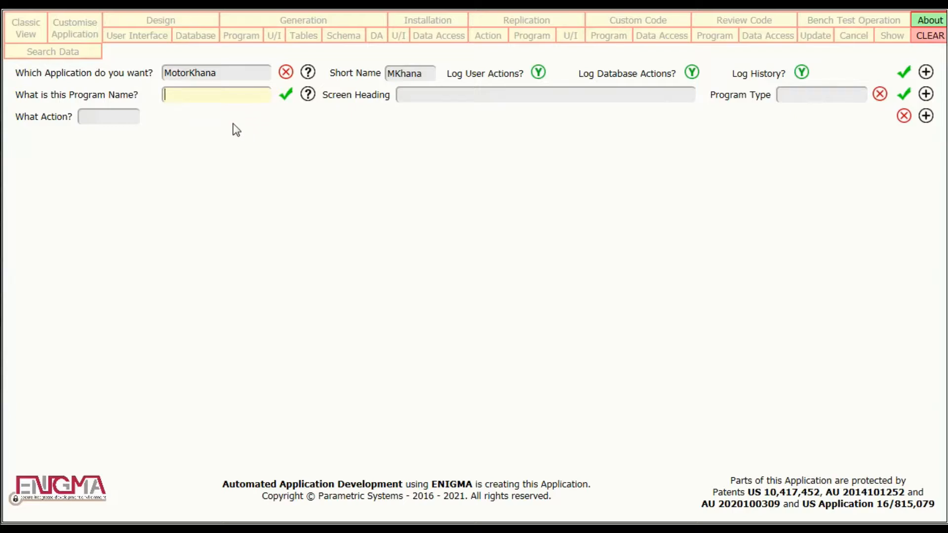
{"action": "type", "text": "VehicleMod"}
{"action": "left_click", "coordinate": [287, 97]}
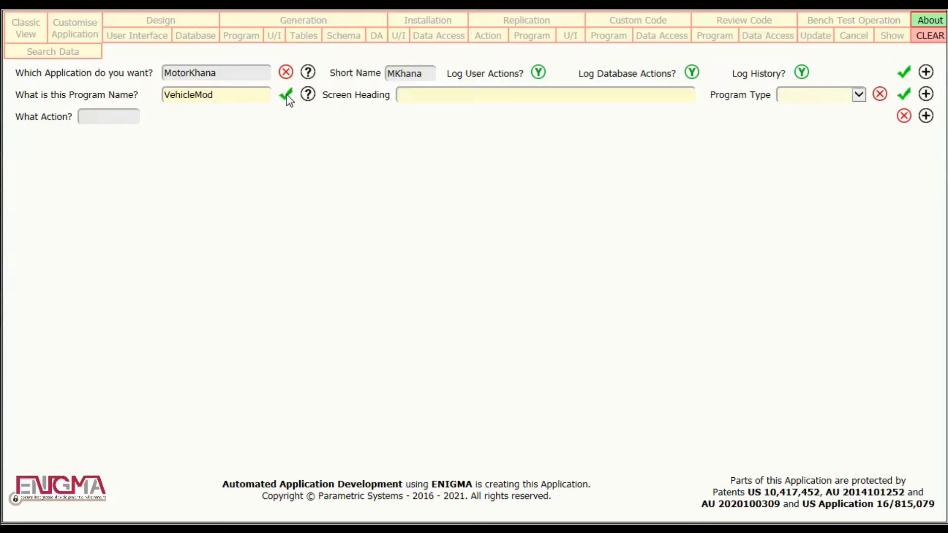
{"action": "type", "text": "Change the Vehicle Details"}
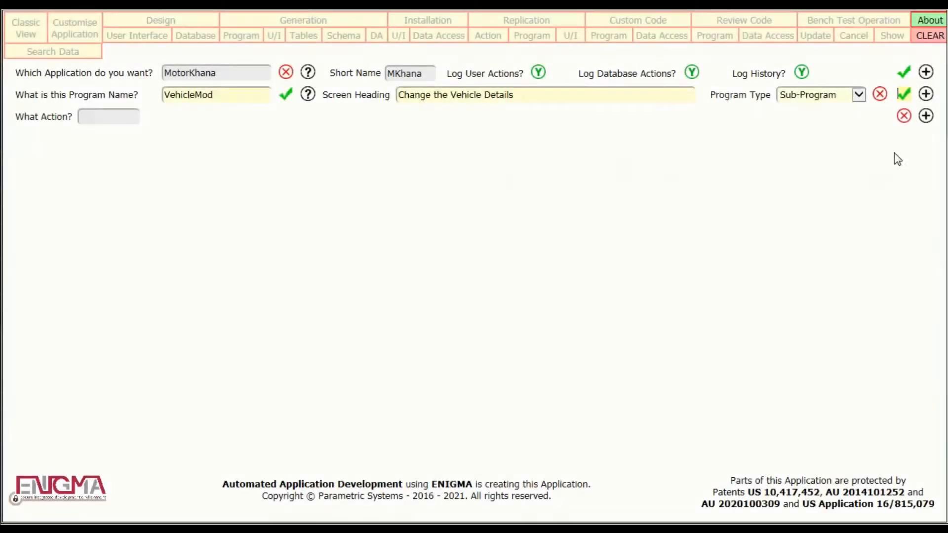
{"action": "left_click", "coordinate": [902, 96]}
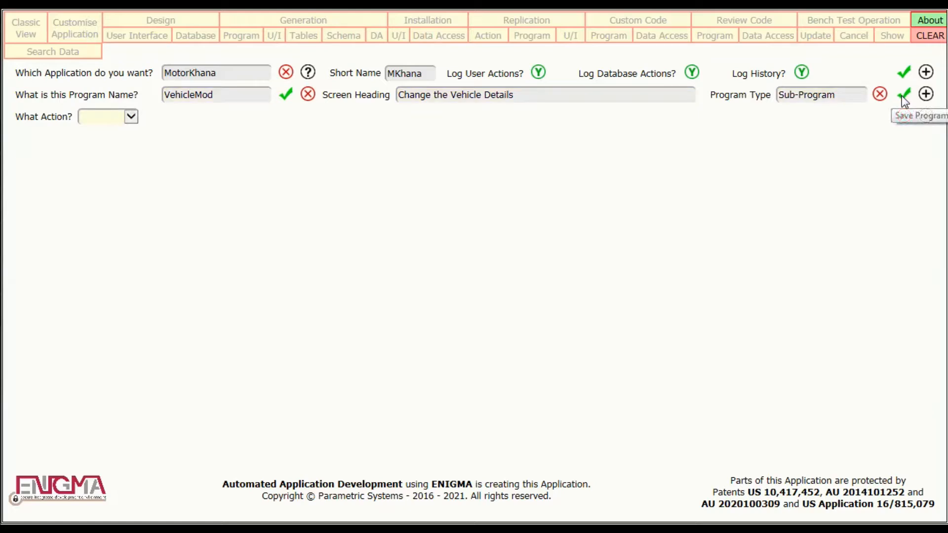
Replicate VehicleAdd's Logic transaction to the VehicleMod program with action Logic and transaction type Load.
{"action": "left_click", "coordinate": [488, 35]}
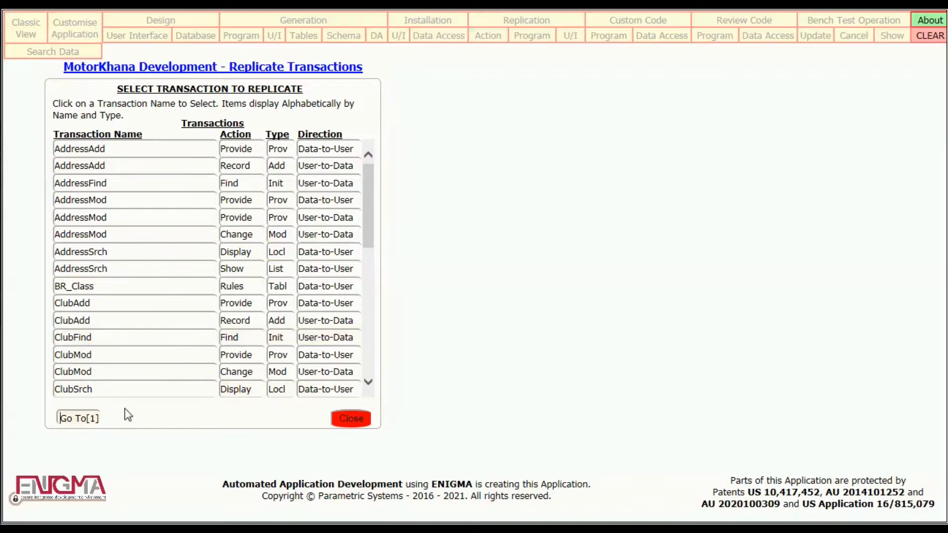
{"action": "type", "text": "v"}
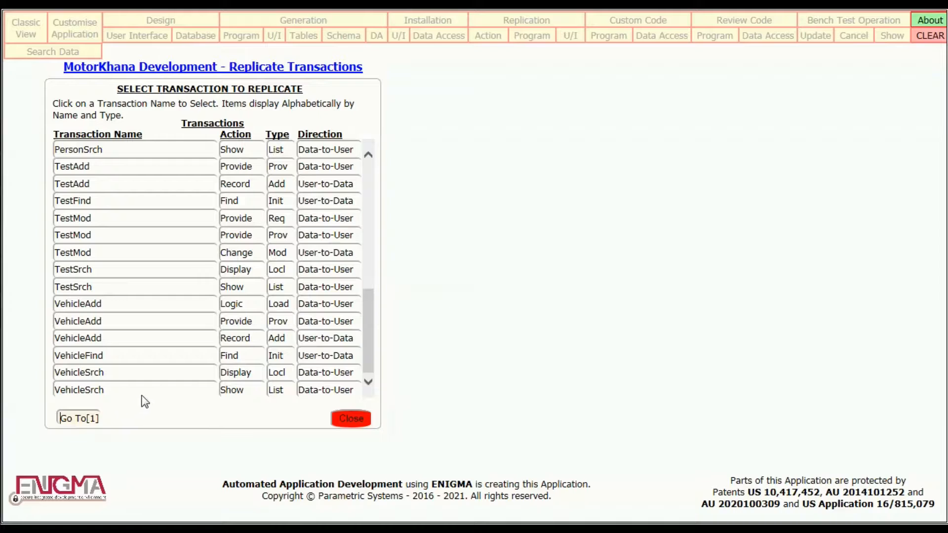
{"action": "left_click", "coordinate": [245, 304]}
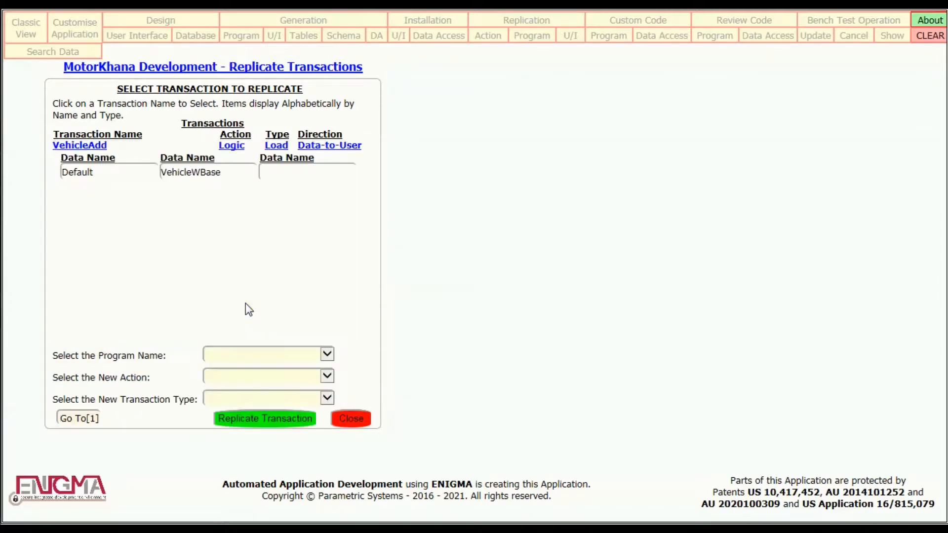
{"action": "left_click", "coordinate": [328, 356]}
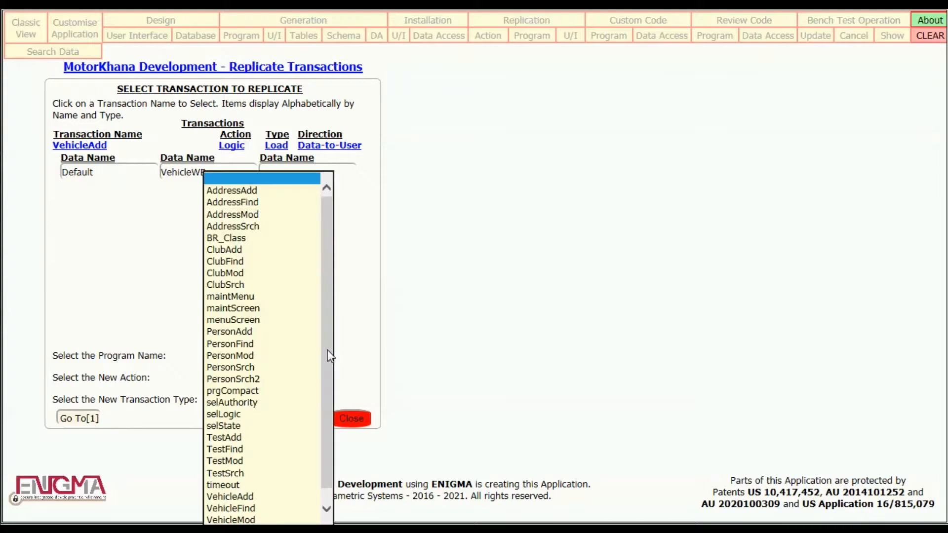
{"action": "left_click", "coordinate": [264, 520]}
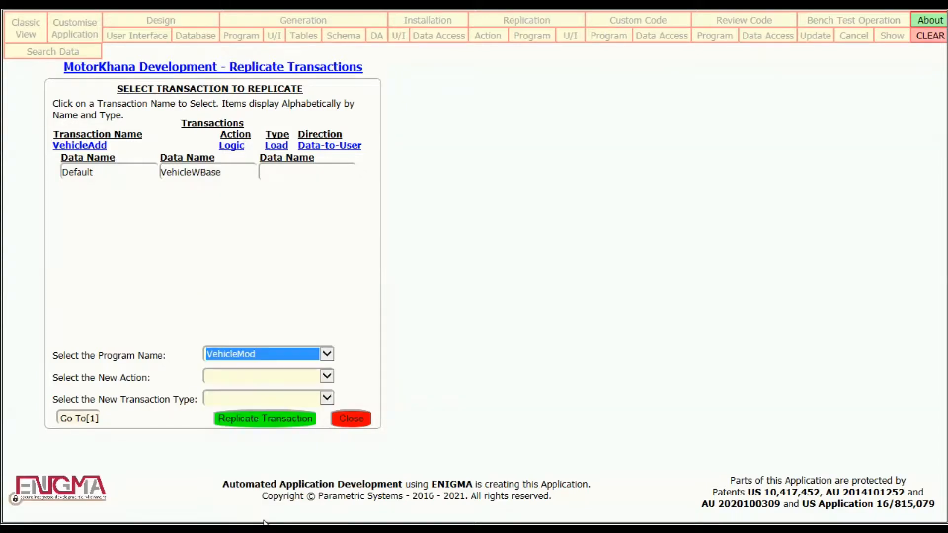
{"action": "left_click", "coordinate": [328, 376]}
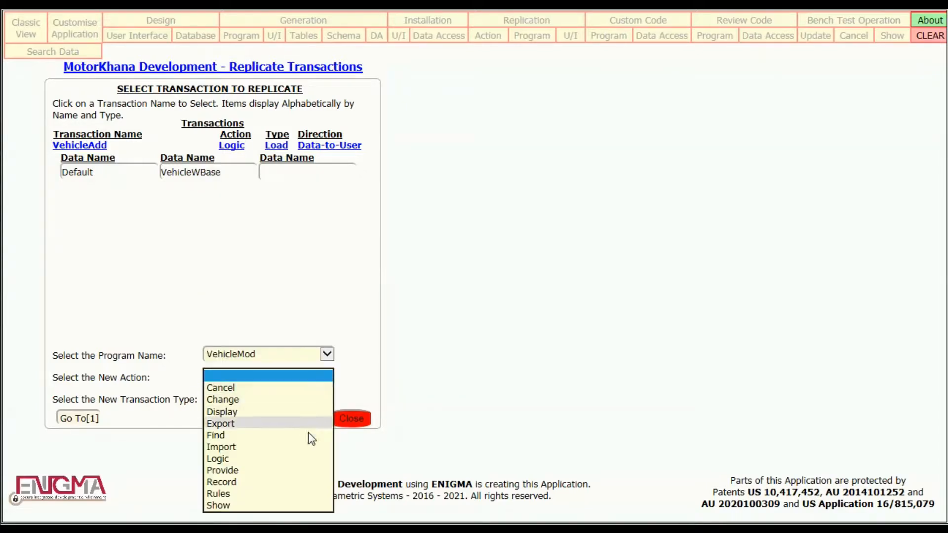
{"action": "left_click", "coordinate": [286, 459]}
{"action": "left_click", "coordinate": [327, 398]}
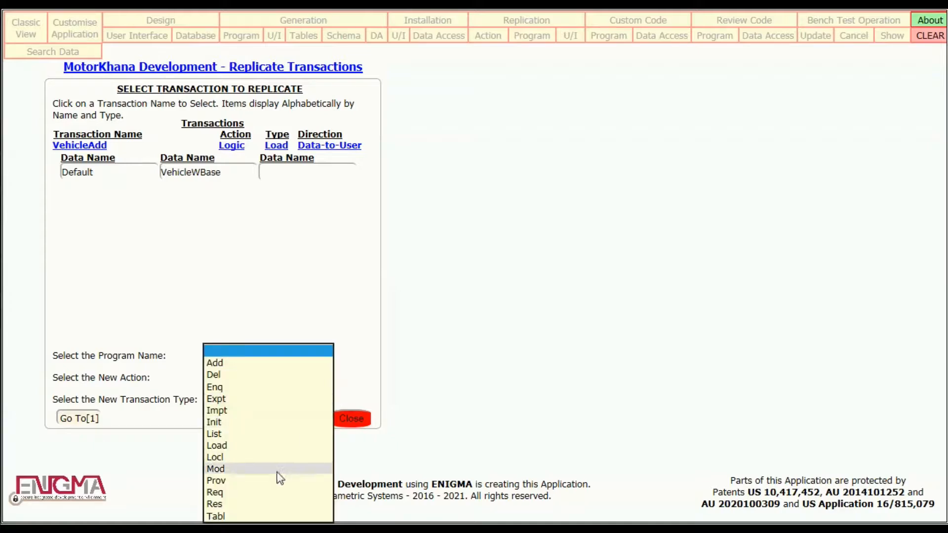
{"action": "left_click", "coordinate": [273, 447]}
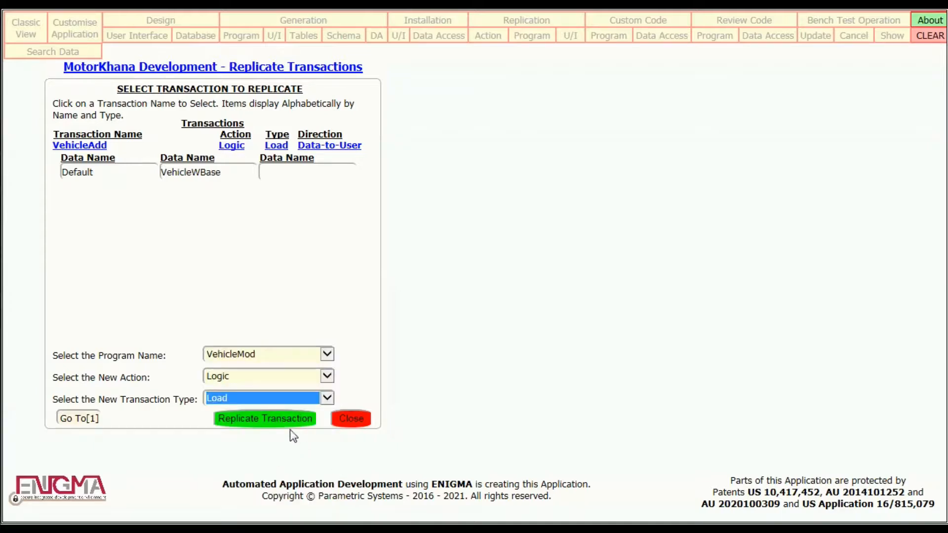
{"action": "left_click", "coordinate": [277, 419]}
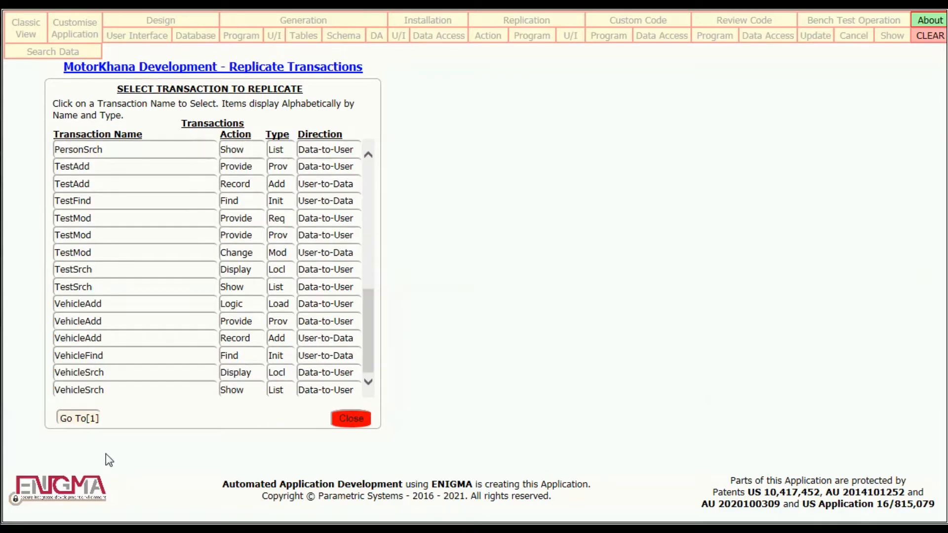
Replicate VehicleAdd's Provide transaction to the VehicleMod program with action Provide and transaction type Prov.
{"action": "left_click", "coordinate": [260, 322]}
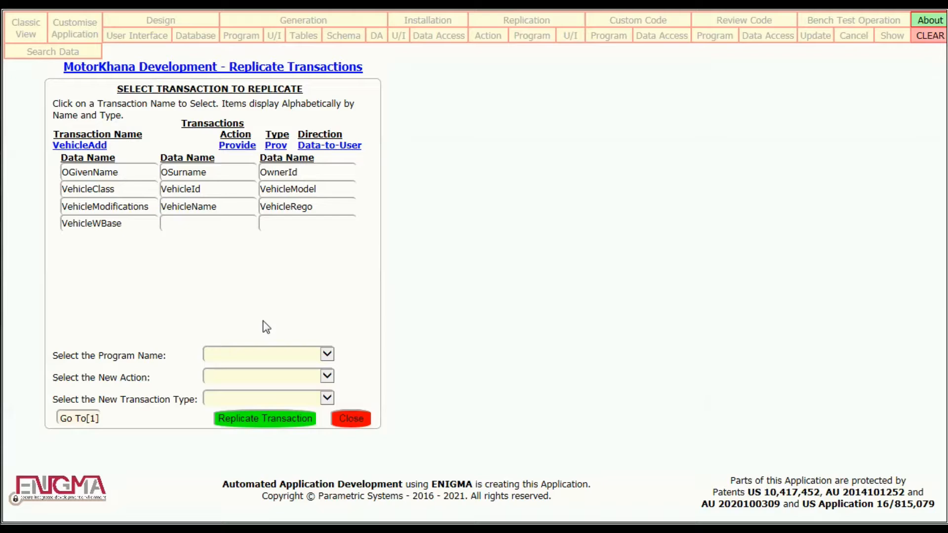
{"action": "left_click", "coordinate": [326, 354]}
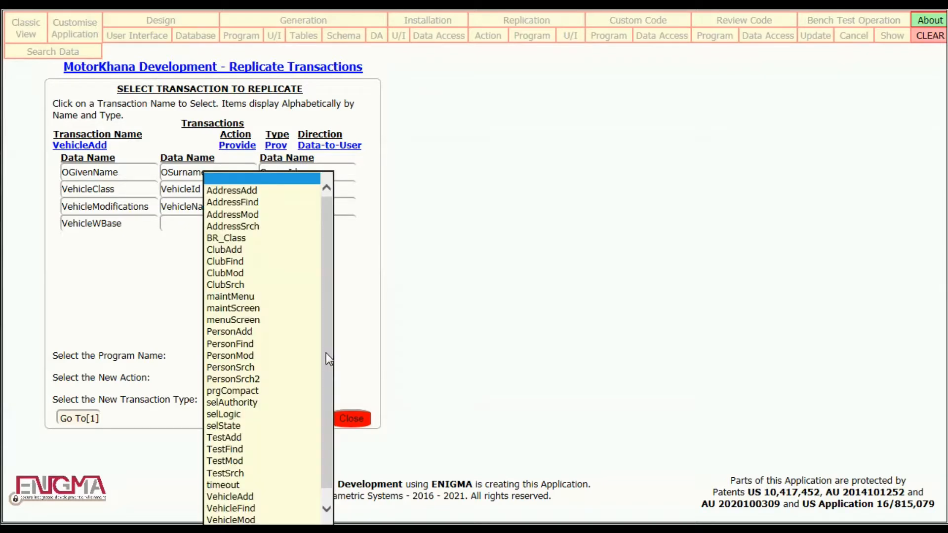
{"action": "left_click", "coordinate": [283, 519]}
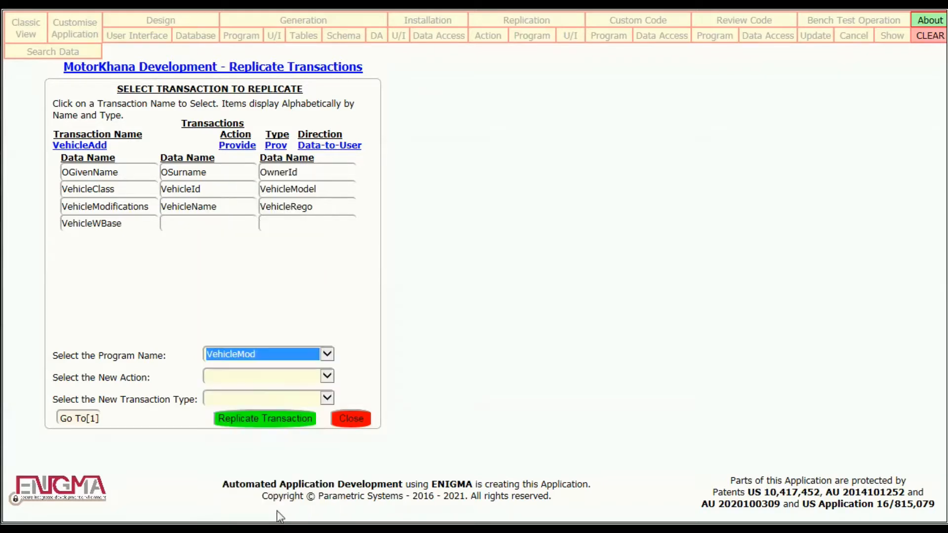
{"action": "left_click", "coordinate": [327, 377]}
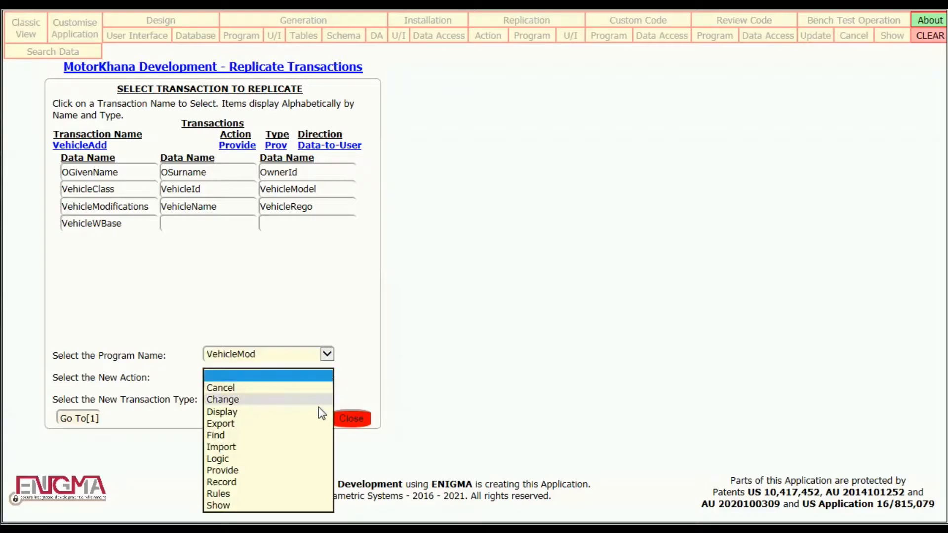
{"action": "left_click", "coordinate": [299, 471]}
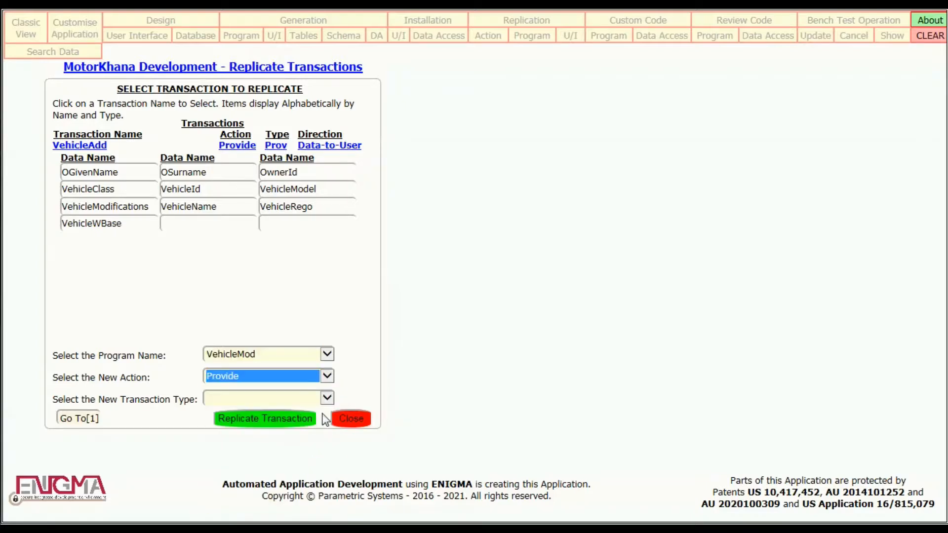
{"action": "left_click", "coordinate": [327, 399]}
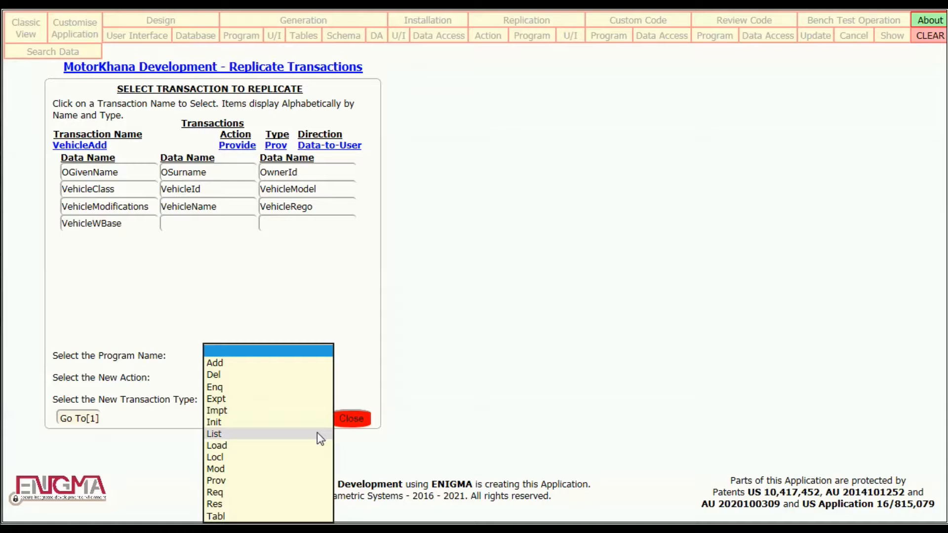
{"action": "left_click", "coordinate": [305, 479]}
{"action": "left_click", "coordinate": [268, 418]}
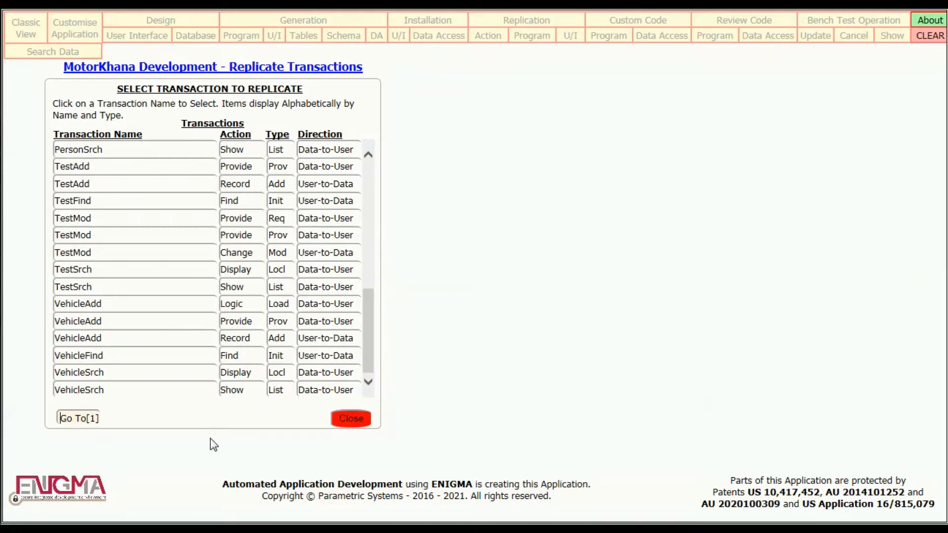
Replicate VehicleAdd's Record transaction to the VehicleMod program with action Change and transaction type Mod.
{"action": "left_click", "coordinate": [185, 341]}
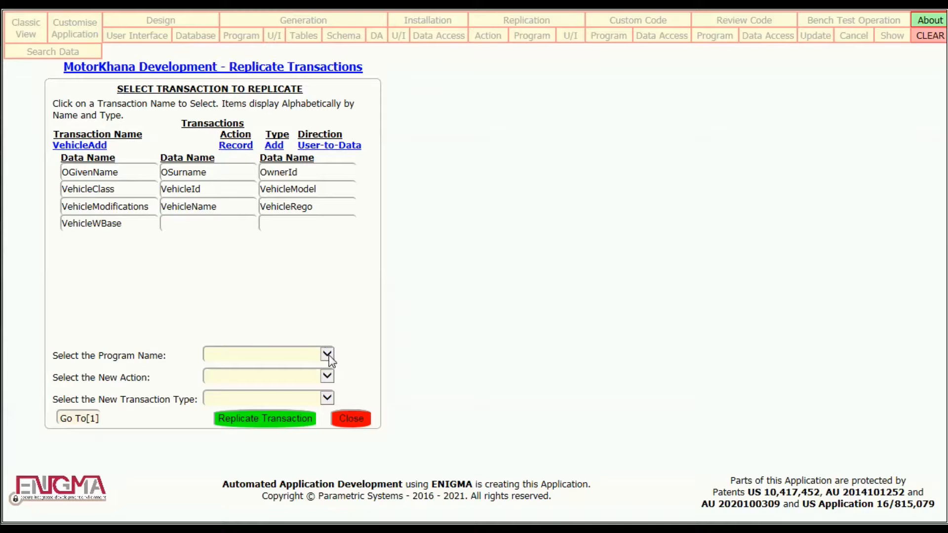
{"action": "left_click", "coordinate": [327, 354]}
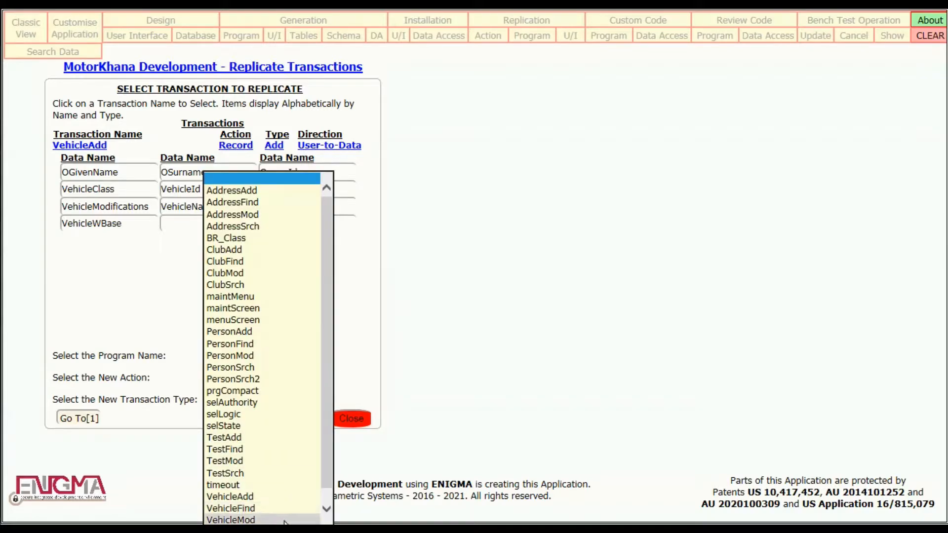
{"action": "left_click", "coordinate": [285, 521]}
{"action": "left_click", "coordinate": [327, 378]}
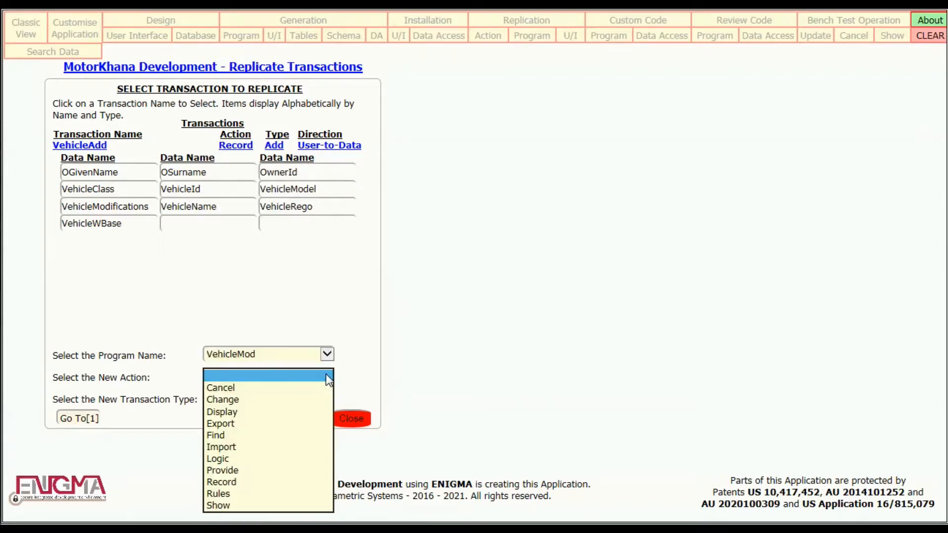
{"action": "left_click", "coordinate": [298, 400]}
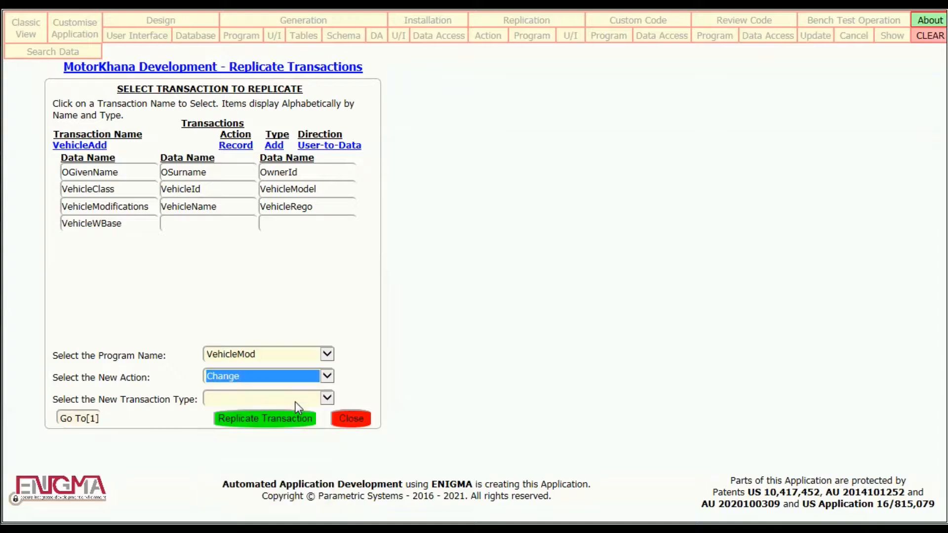
{"action": "left_click", "coordinate": [327, 399]}
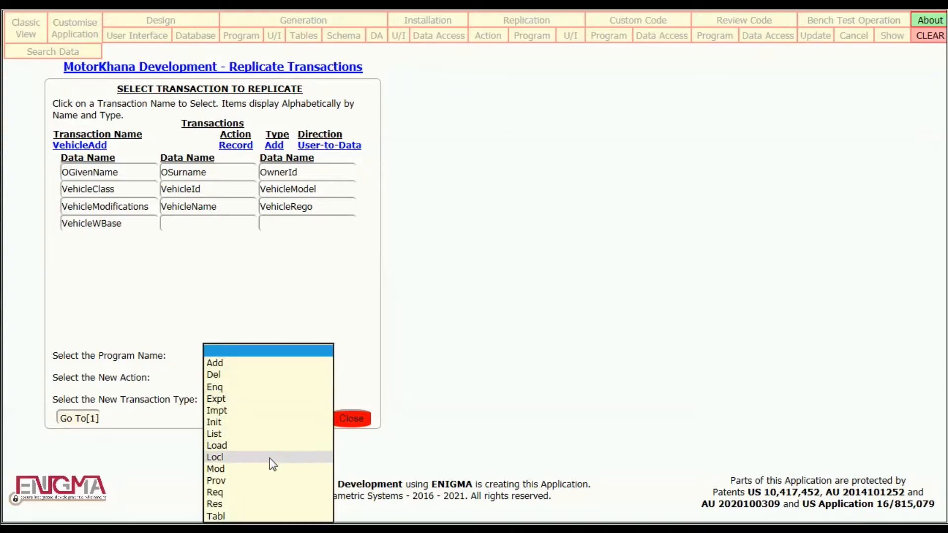
{"action": "left_click", "coordinate": [250, 469]}
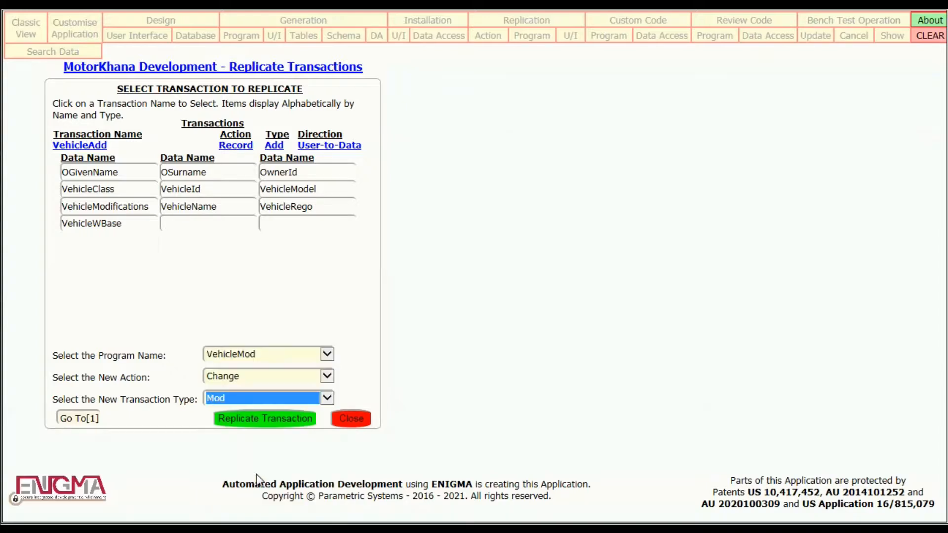
{"action": "left_click", "coordinate": [273, 420]}
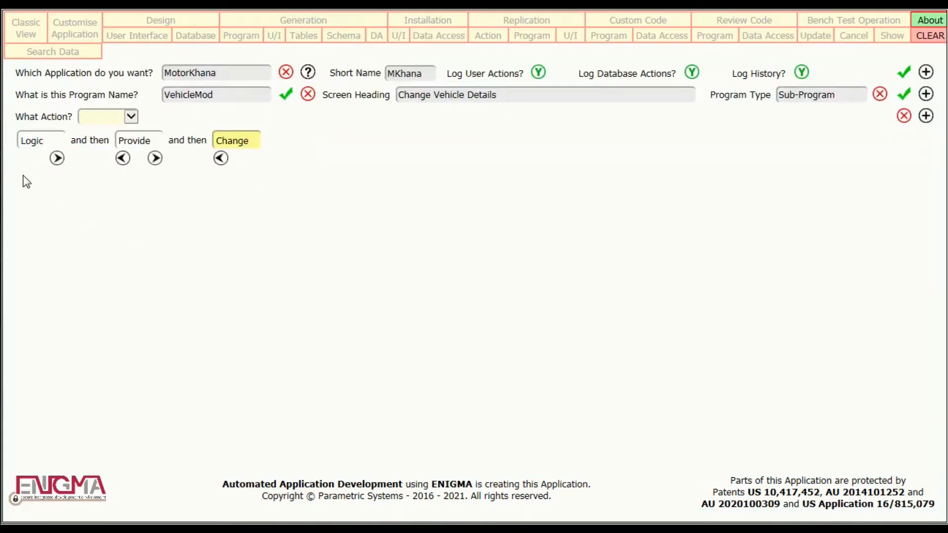
Add VehicleId and OwnerId as controls of the VehicleMod program's Provide action.
{"action": "left_click", "coordinate": [33, 137]}
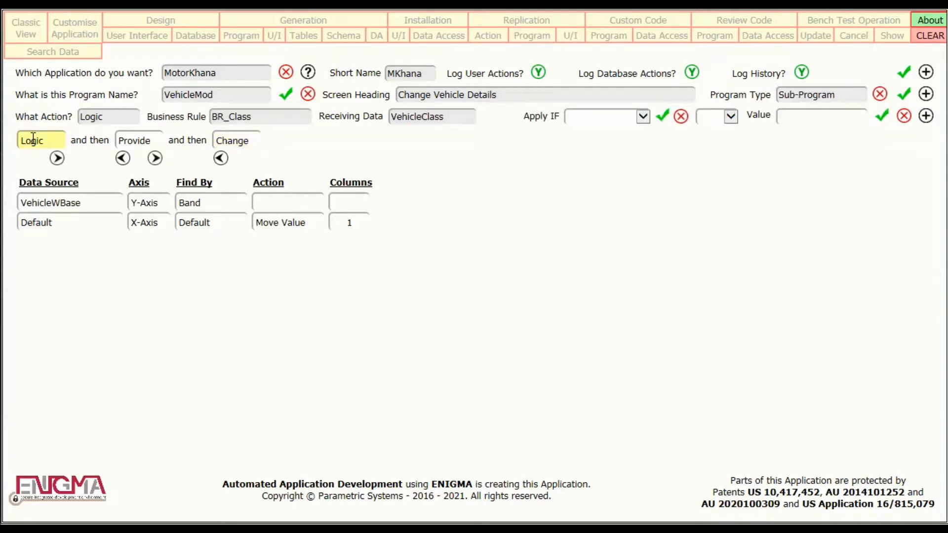
{"action": "left_click", "coordinate": [135, 139]}
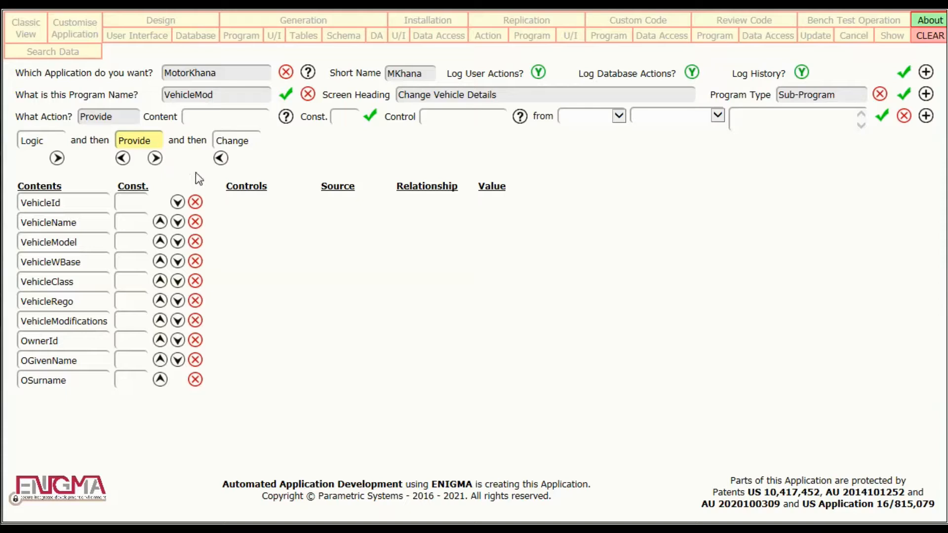
{"action": "left_click", "coordinate": [519, 117]}
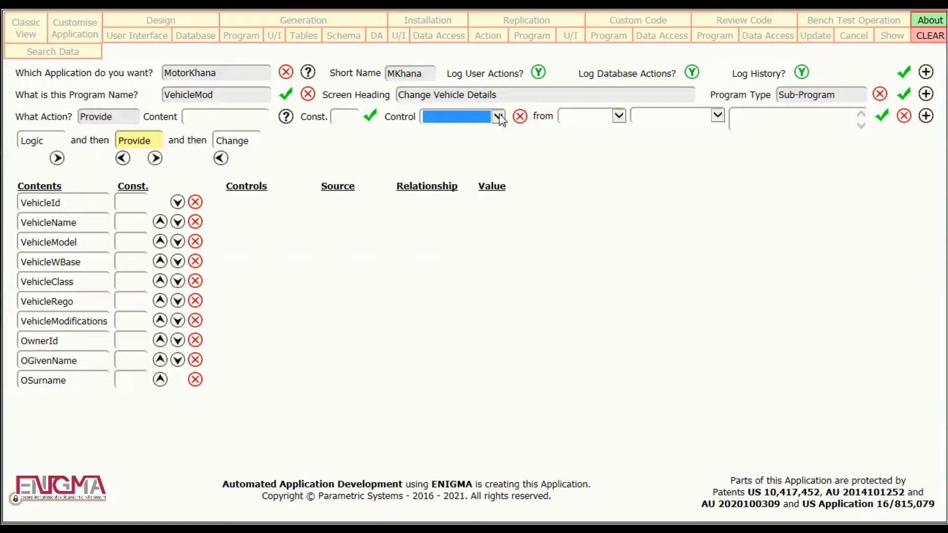
{"action": "left_click", "coordinate": [501, 116]}
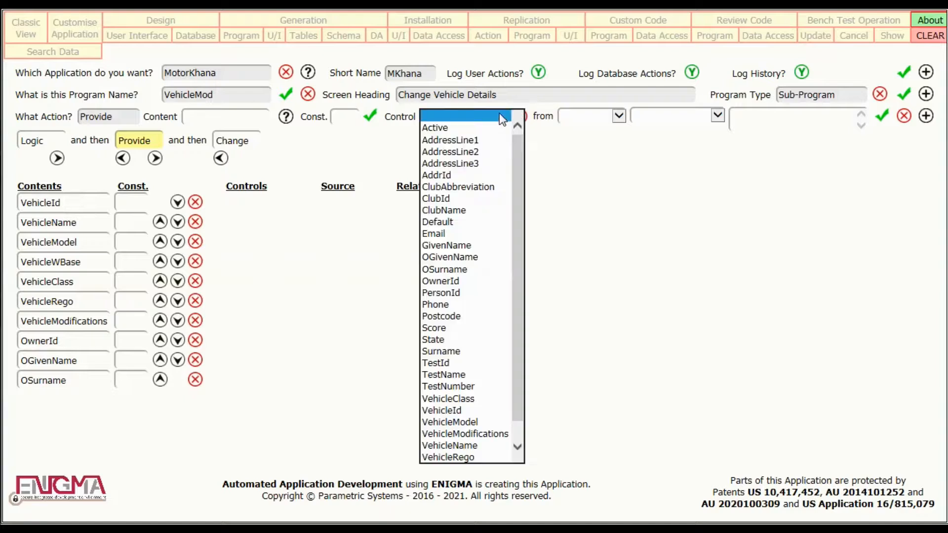
{"action": "left_click", "coordinate": [496, 411]}
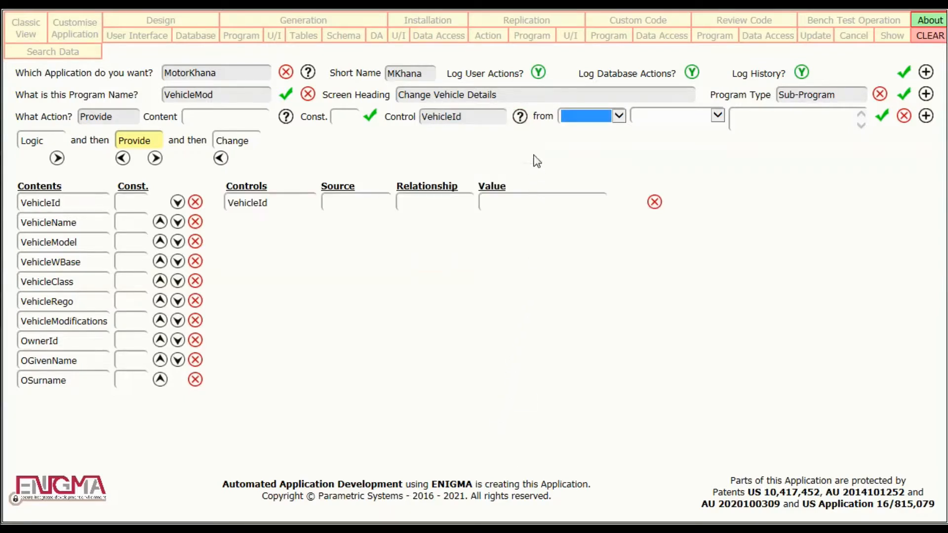
{"action": "left_click", "coordinate": [520, 117]}
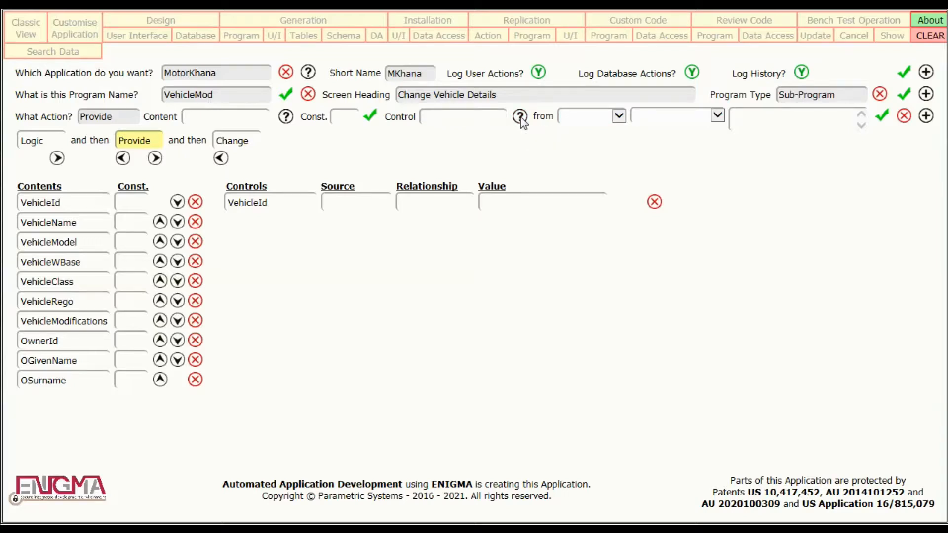
{"action": "left_click", "coordinate": [500, 118]}
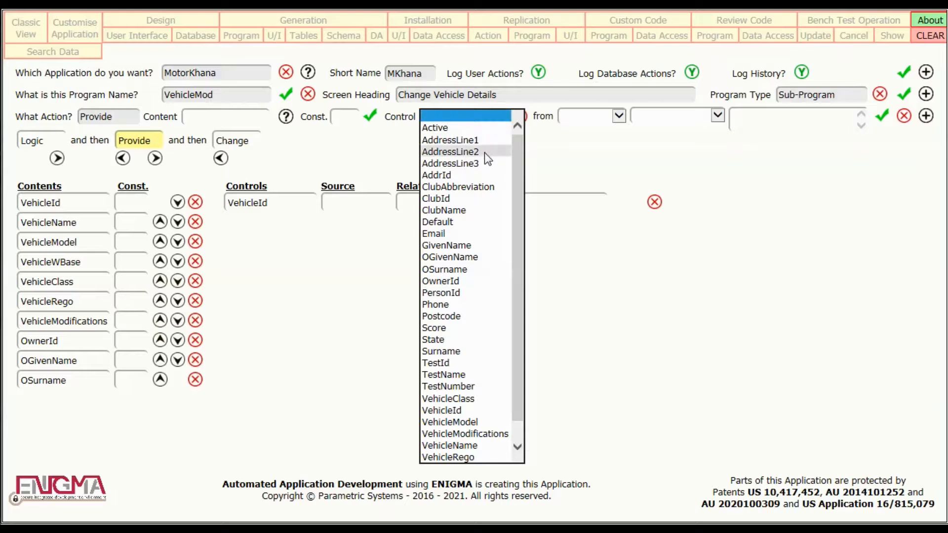
{"action": "left_click", "coordinate": [485, 289]}
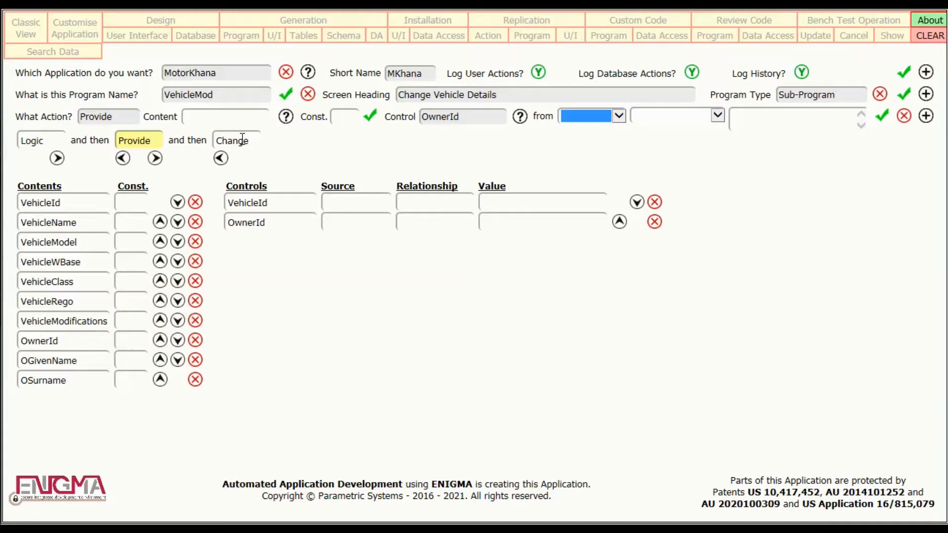
Add VehicleId and OwnerId as returns of the VehicleMod program's Change action.
{"action": "left_click", "coordinate": [236, 138]}
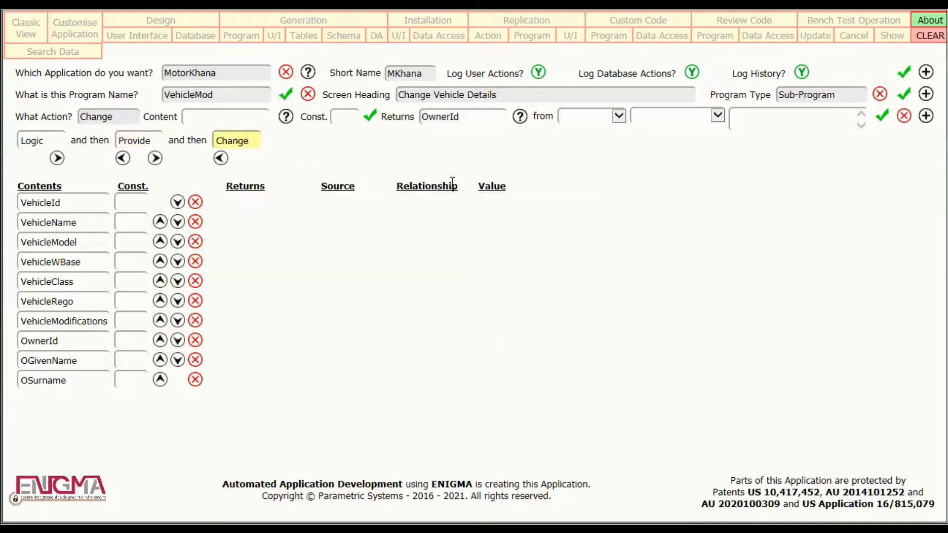
{"action": "left_click", "coordinate": [520, 119]}
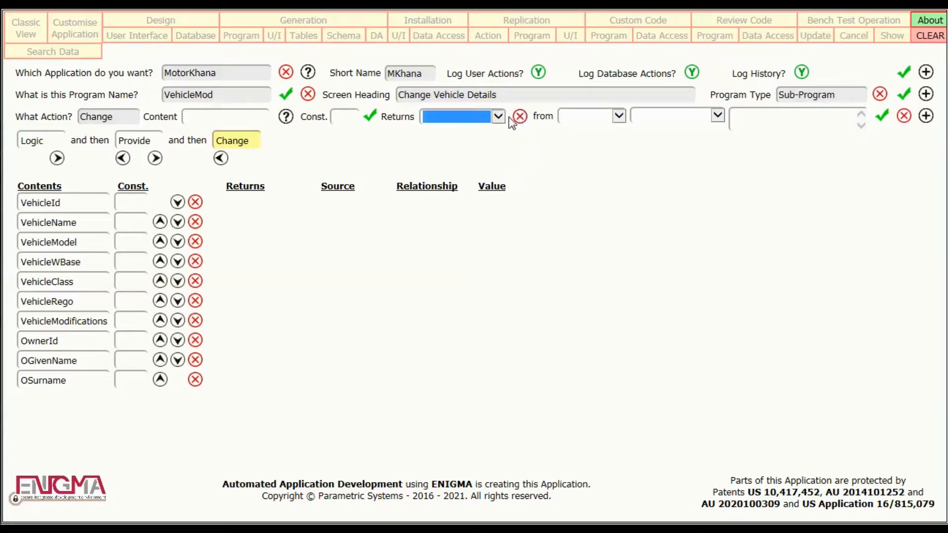
{"action": "left_click", "coordinate": [500, 119]}
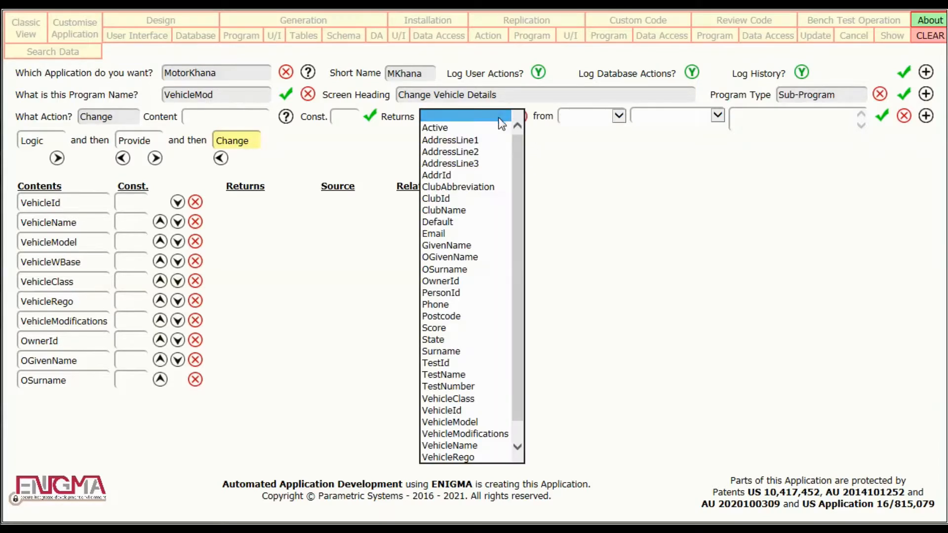
{"action": "left_click", "coordinate": [466, 410]}
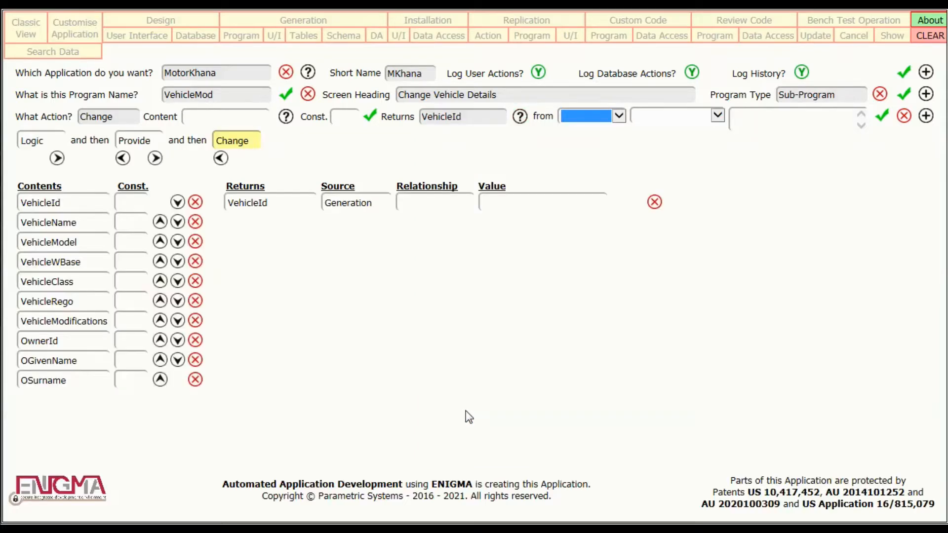
{"action": "left_click", "coordinate": [520, 118]}
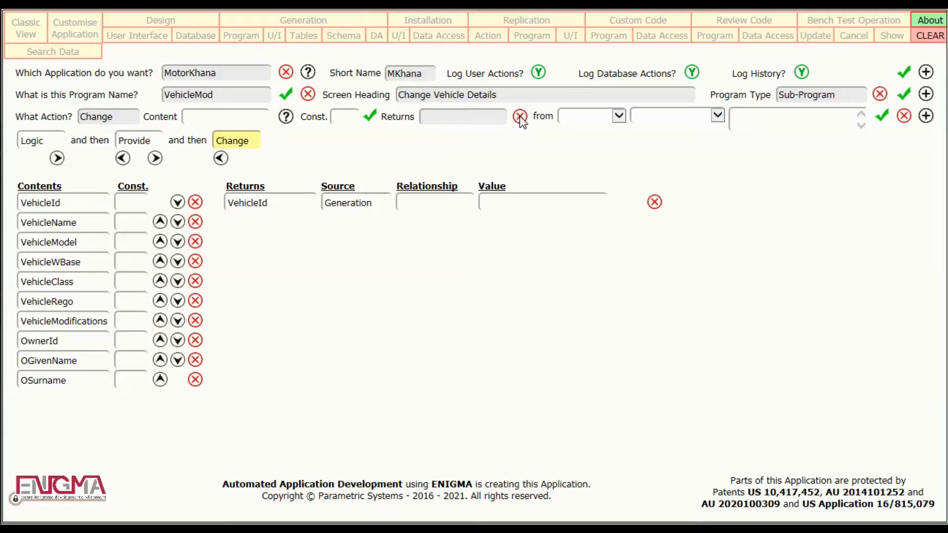
{"action": "left_click", "coordinate": [520, 117]}
{"action": "left_click", "coordinate": [520, 116]}
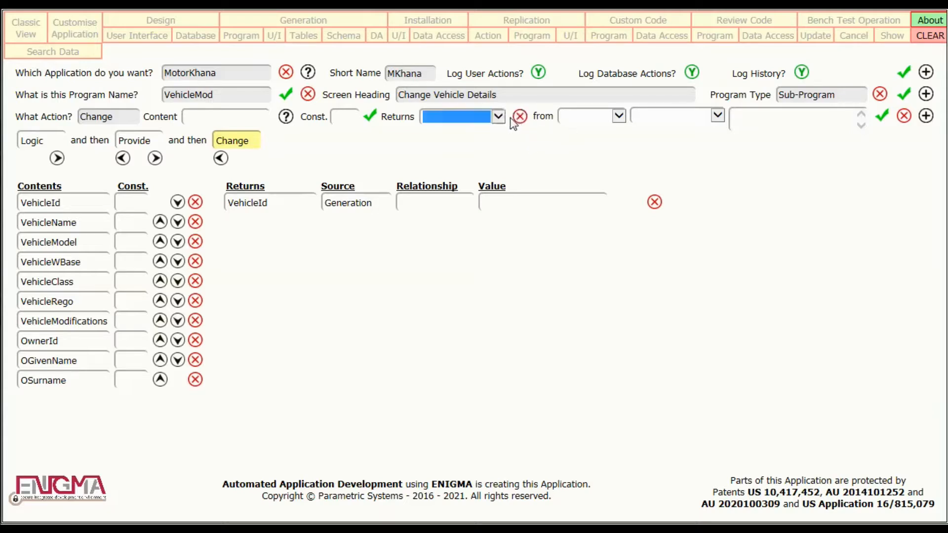
{"action": "left_click", "coordinate": [499, 116]}
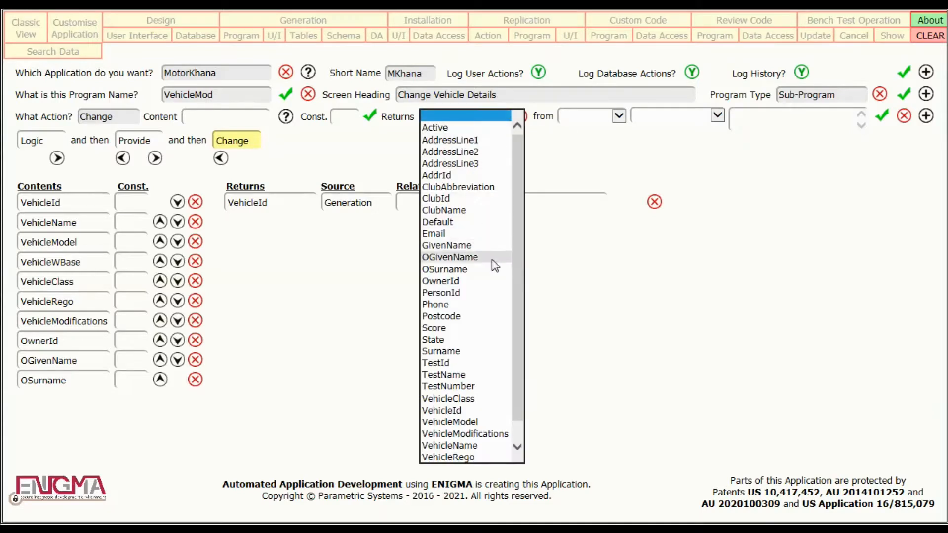
{"action": "left_click", "coordinate": [489, 285]}
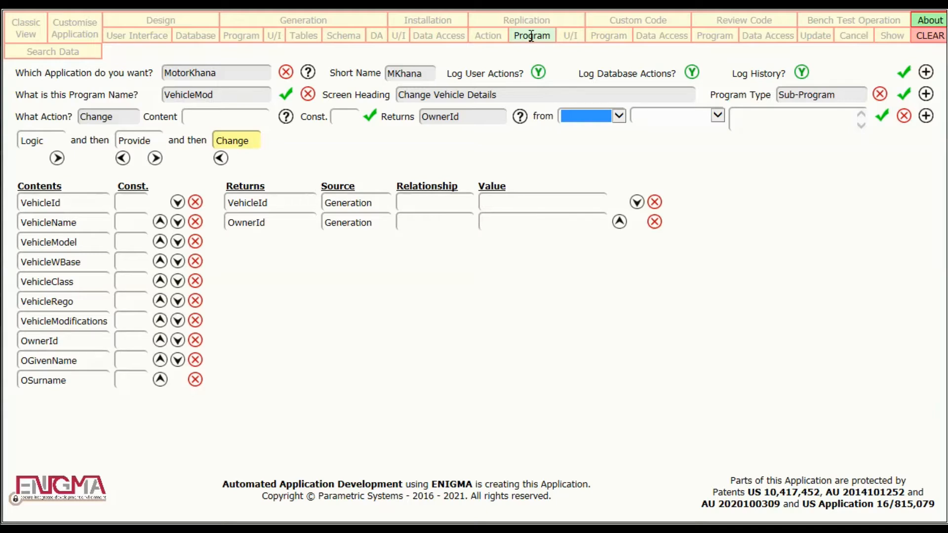
Replicate the VehicleAdd: Record: Add transaction map into VehicleMod: Change: Mod, and close the replication screen.
{"action": "left_click", "coordinate": [531, 36]}
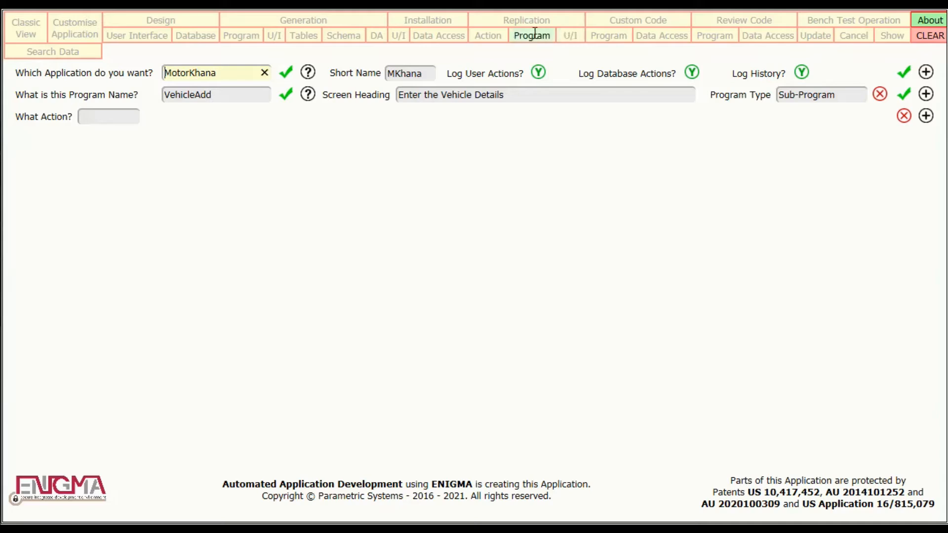
{"action": "left_click", "coordinate": [575, 36]}
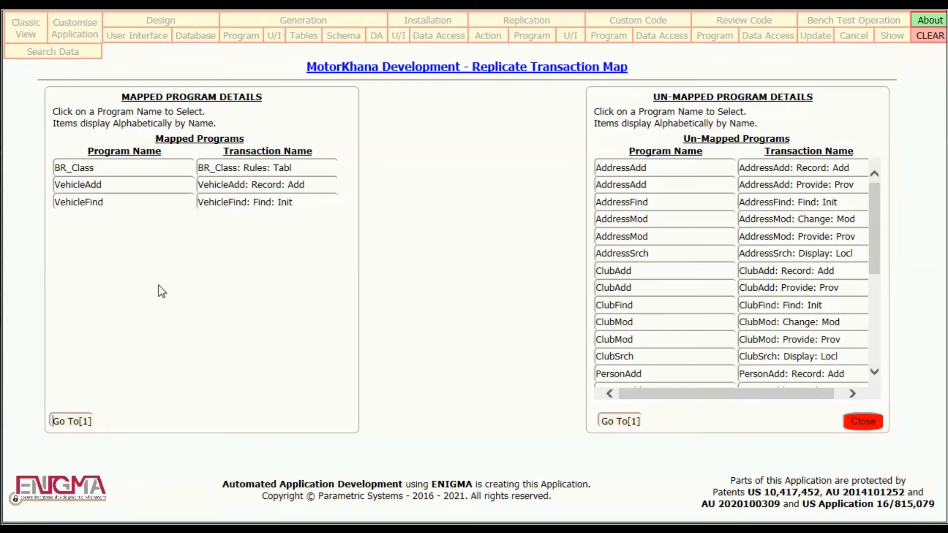
{"action": "left_click", "coordinate": [125, 184]}
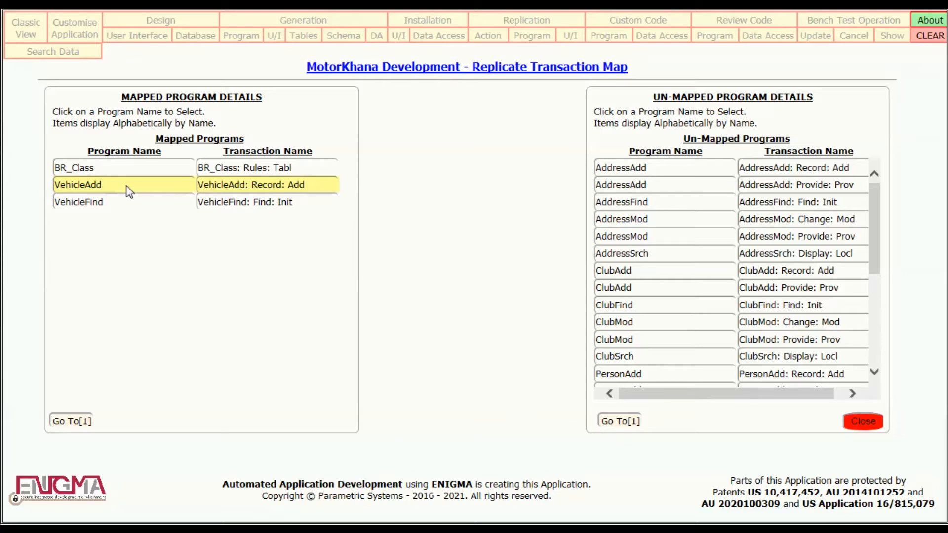
{"action": "left_click", "coordinate": [129, 191]}
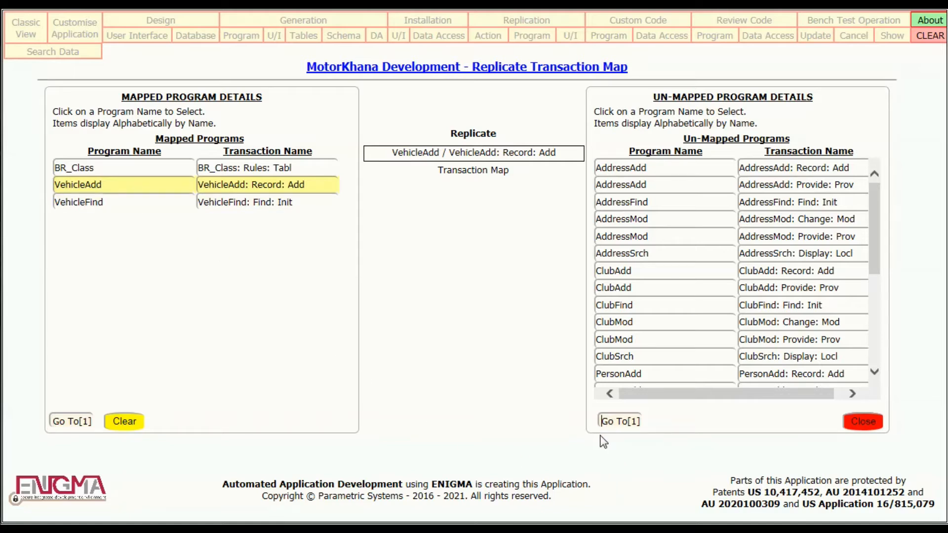
{"action": "type", "text": "v"}
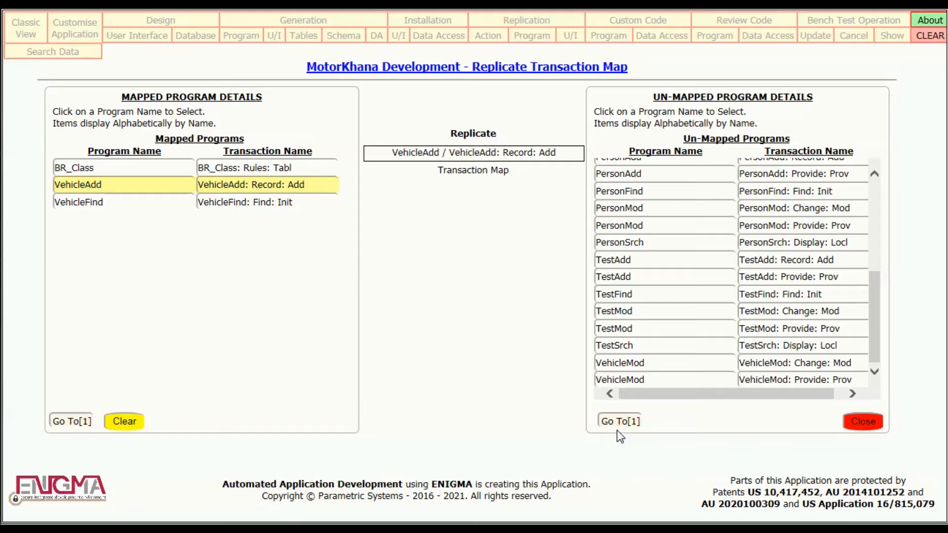
{"action": "left_click", "coordinate": [680, 364]}
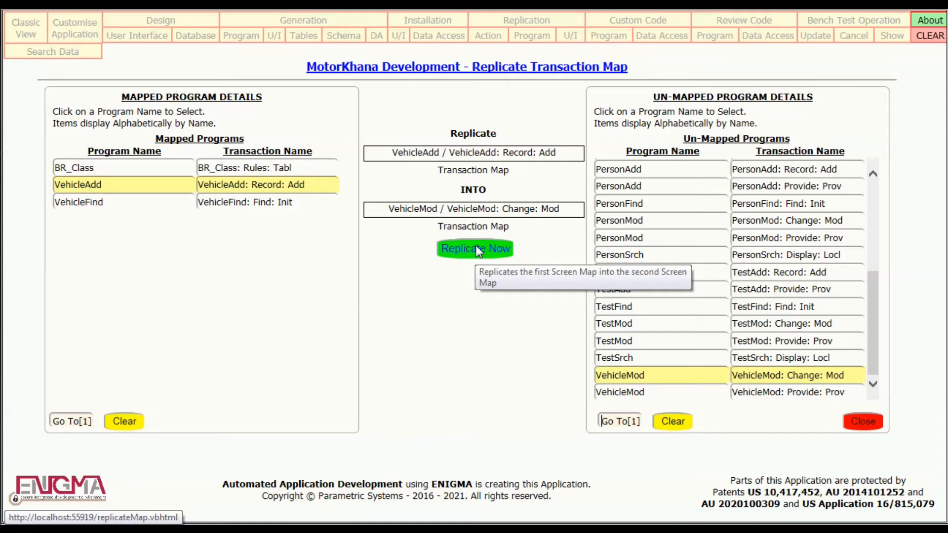
{"action": "left_click", "coordinate": [475, 248]}
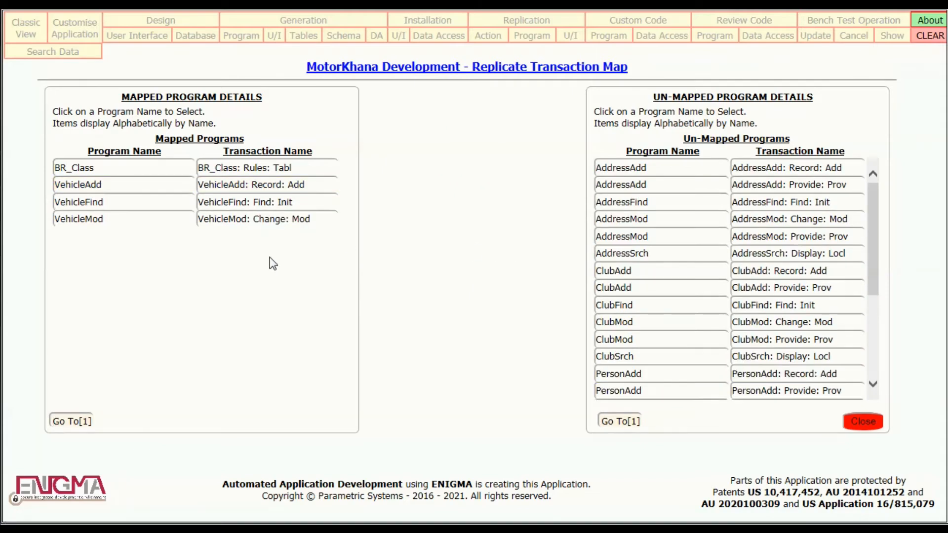
{"action": "left_click", "coordinate": [281, 225]}
{"action": "scroll", "coordinate": [876, 379], "scroll_direction": "down", "scroll_amount": 4}
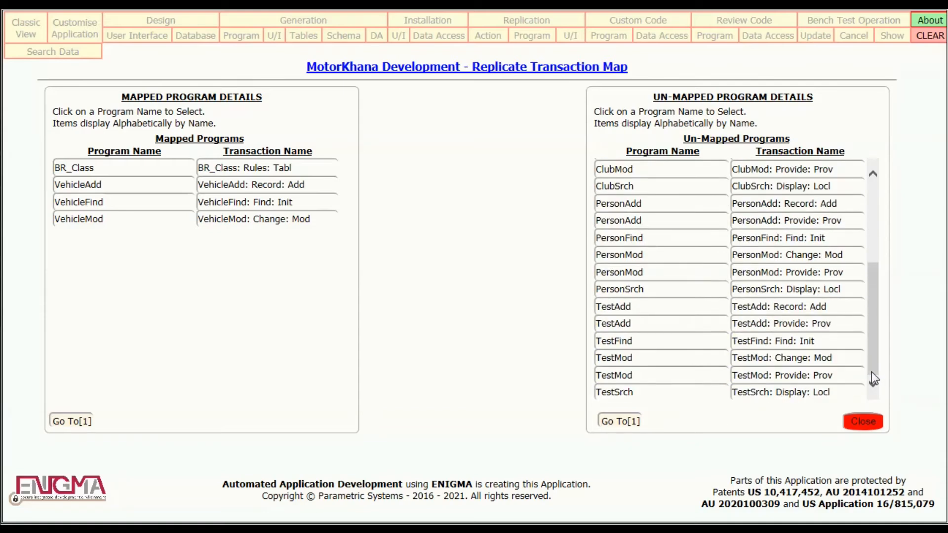
{"action": "left_click", "coordinate": [866, 424]}
Retrieve the VehicleMod program, examine its replicated layout in the Screen Mapper, and close the mapper.
{"action": "left_click", "coordinate": [263, 95]}
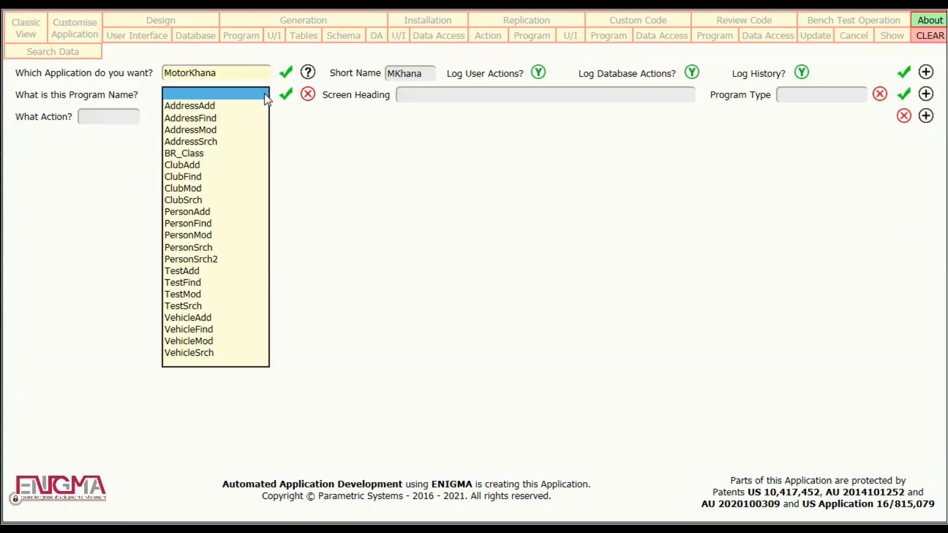
{"action": "left_click", "coordinate": [238, 342]}
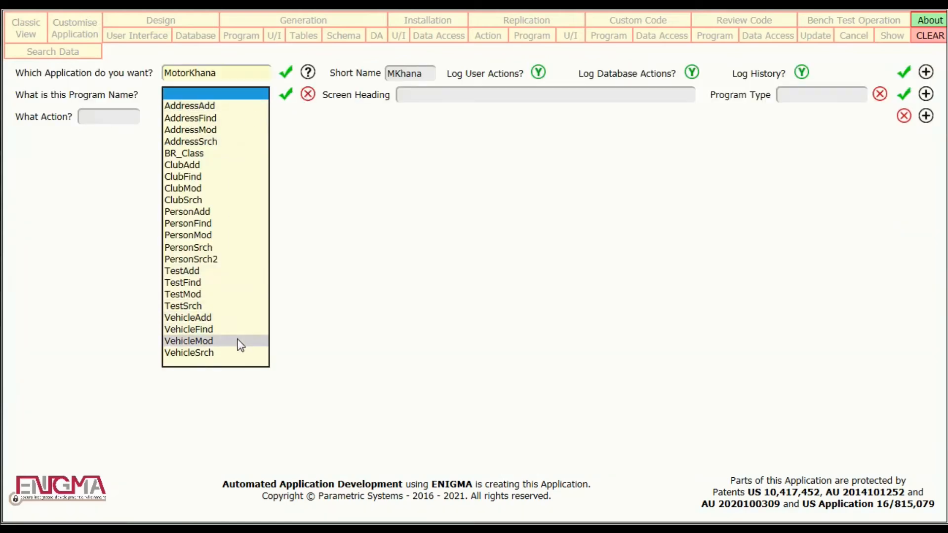
{"action": "left_click", "coordinate": [149, 37]}
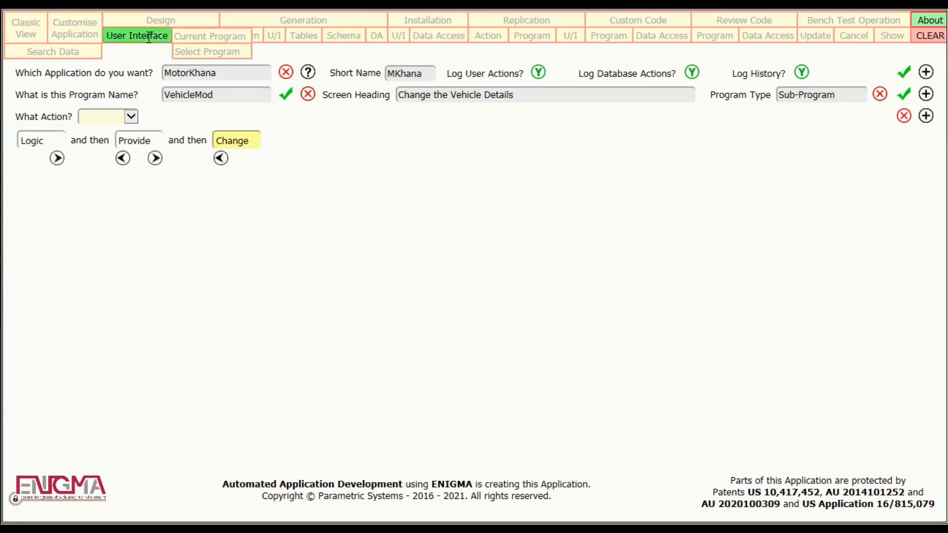
{"action": "left_click", "coordinate": [200, 36]}
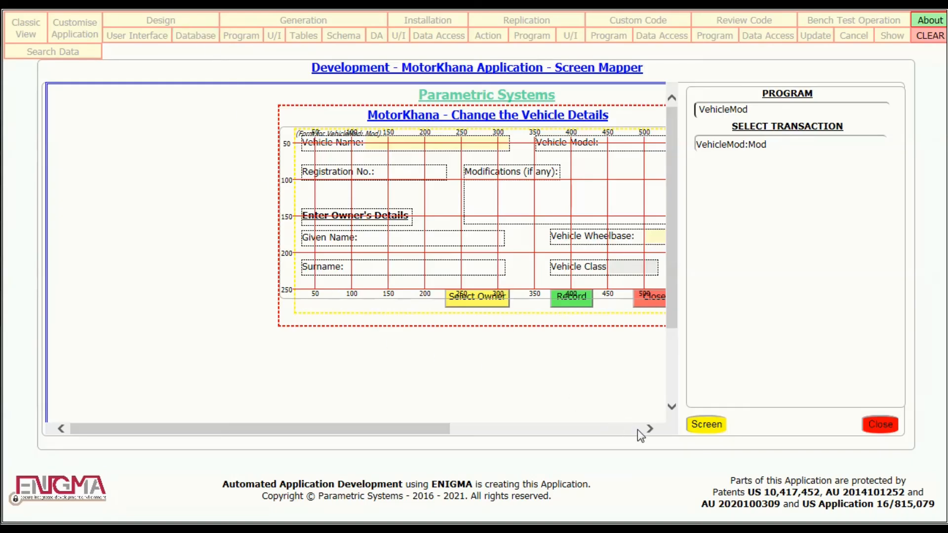
{"action": "left_click", "coordinate": [647, 429]}
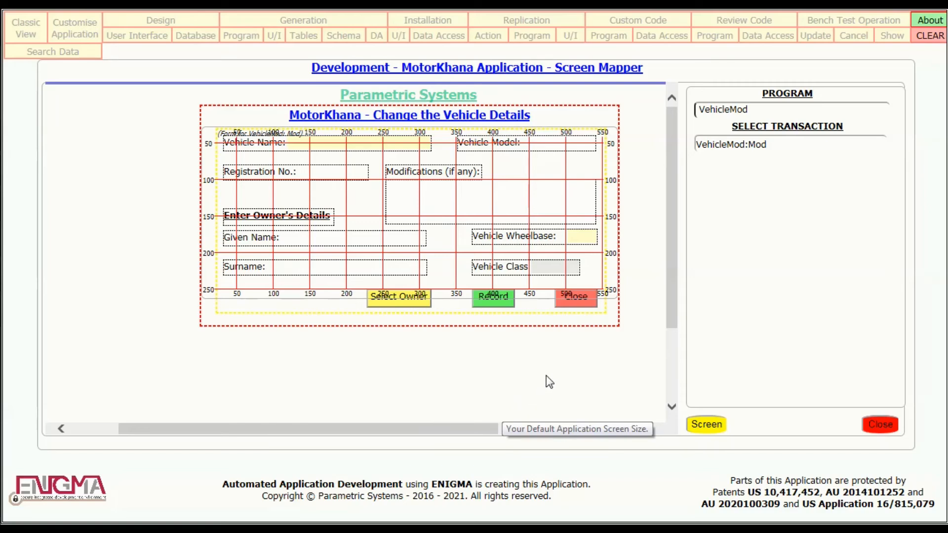
{"action": "left_click", "coordinate": [884, 426]}
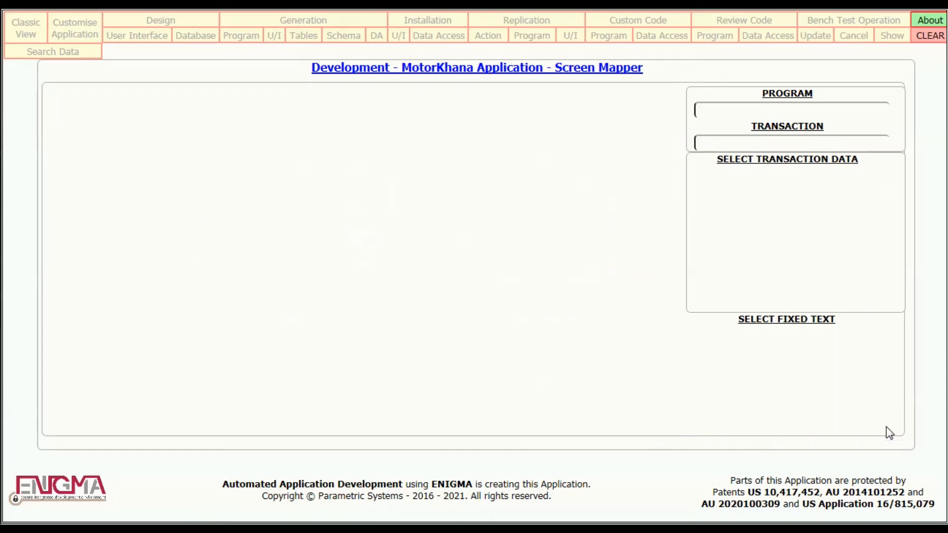